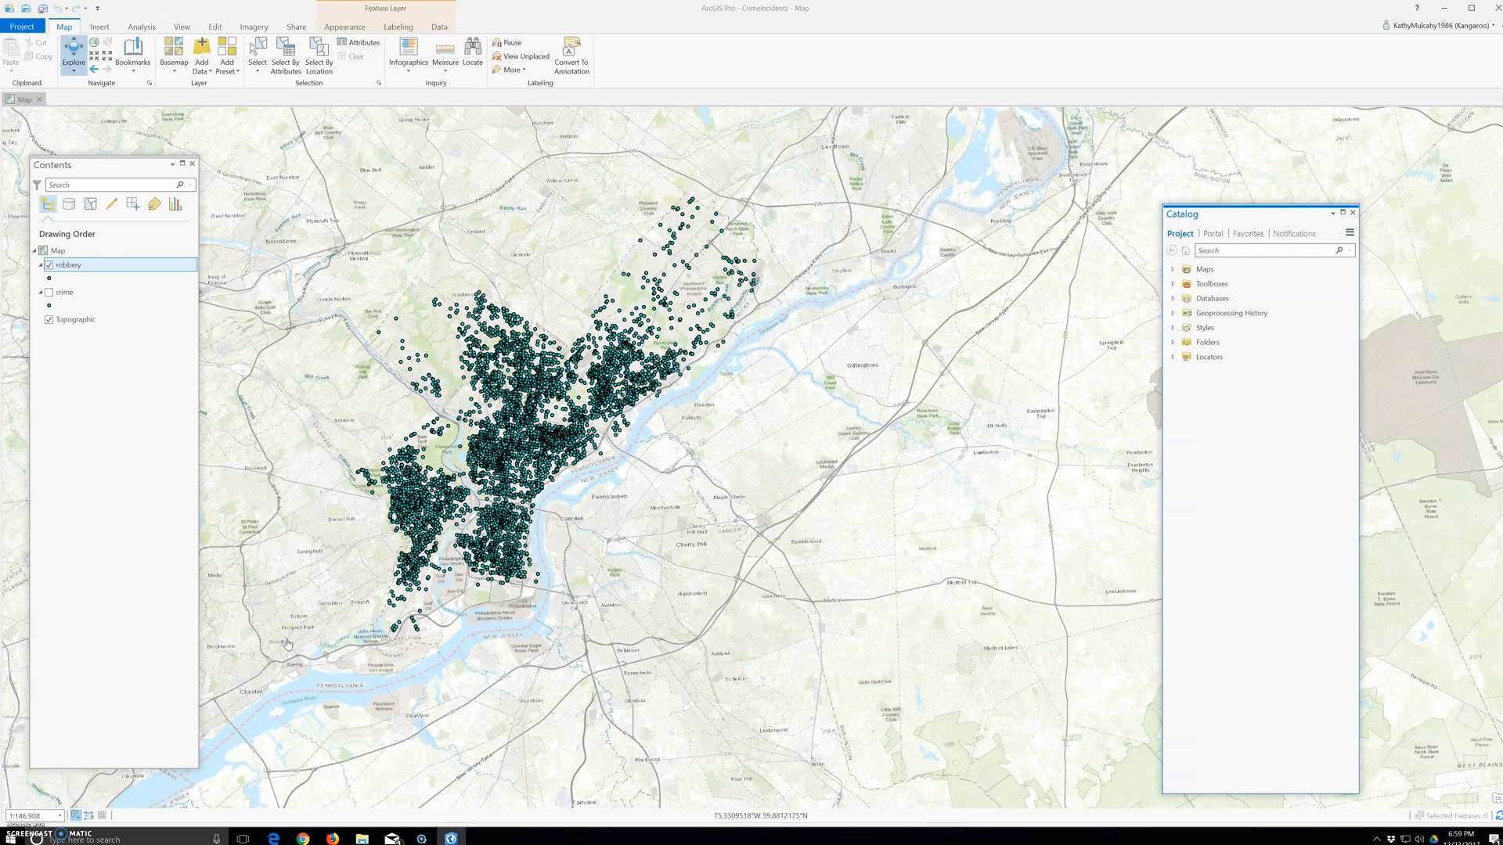
Start a Select By Attributes query on the robbery layer with the clause DISPATCH_DATE is On or After 1/1/2014 12:00:00 AM
click(285, 56)
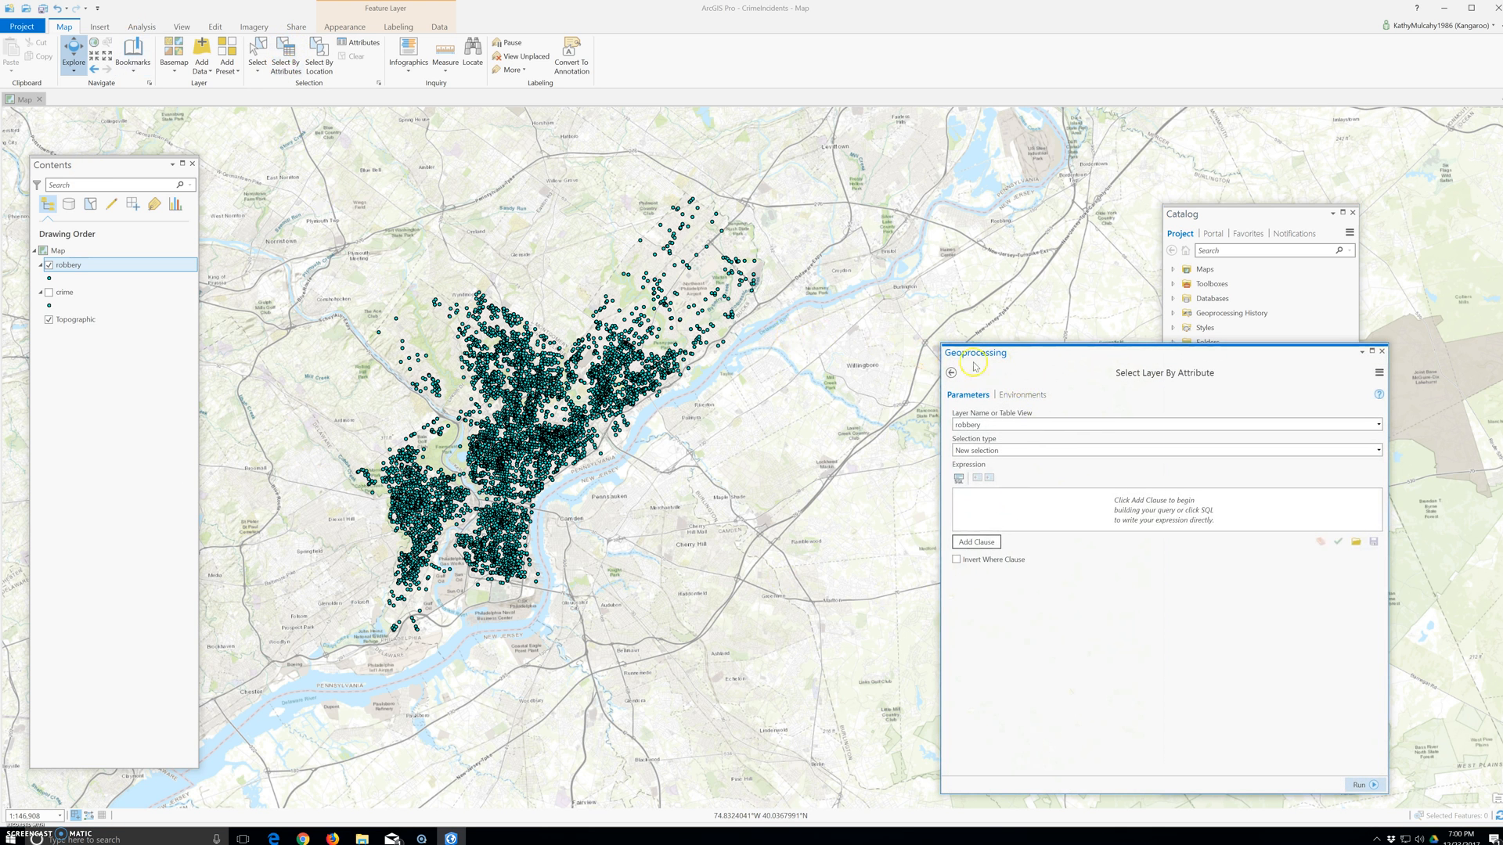
drag(1108, 349, 736, 288)
click(602, 482)
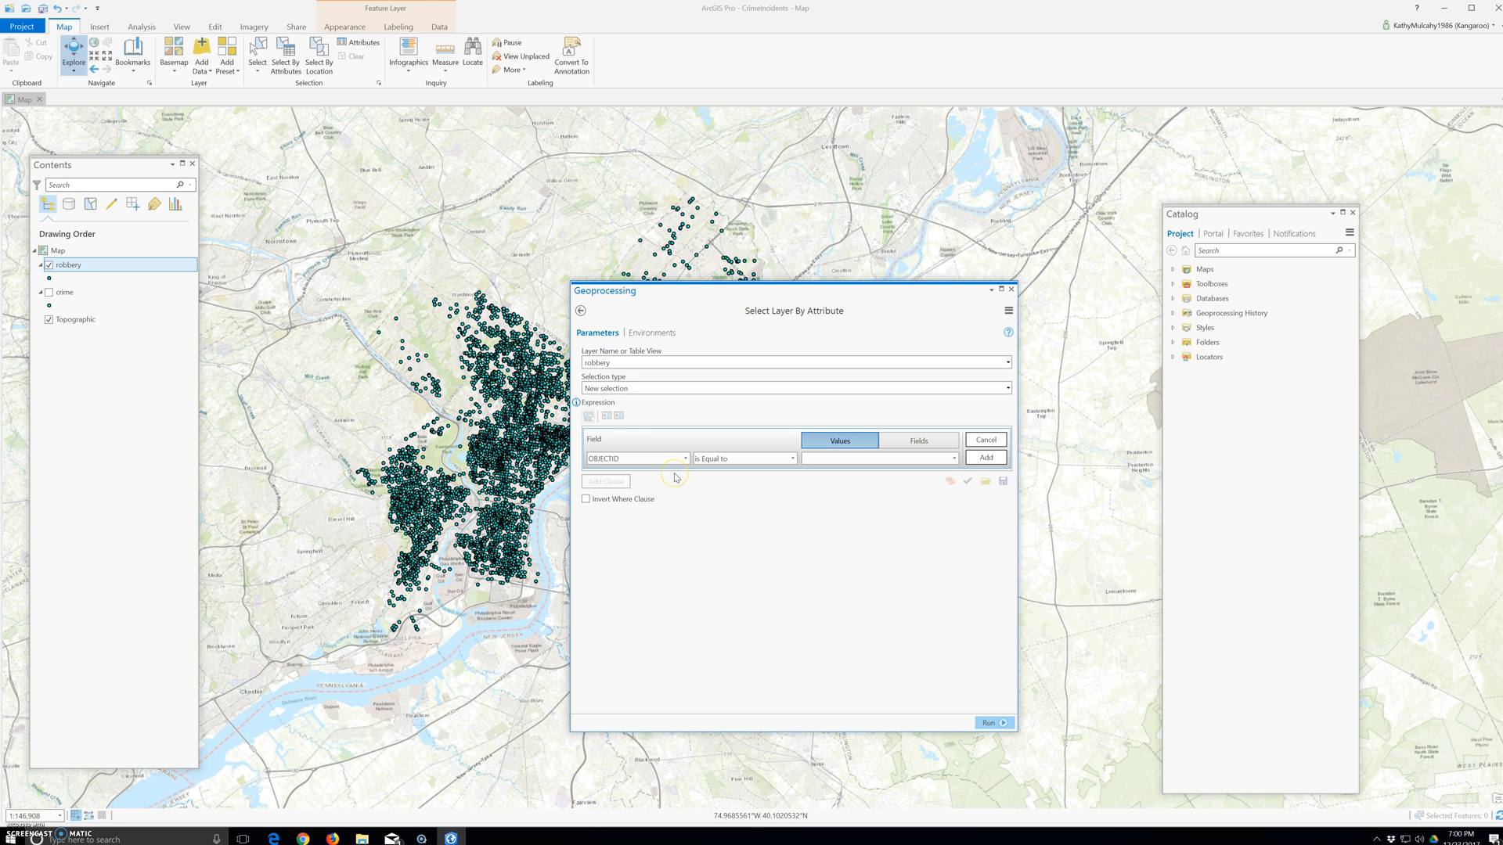
click(636, 462)
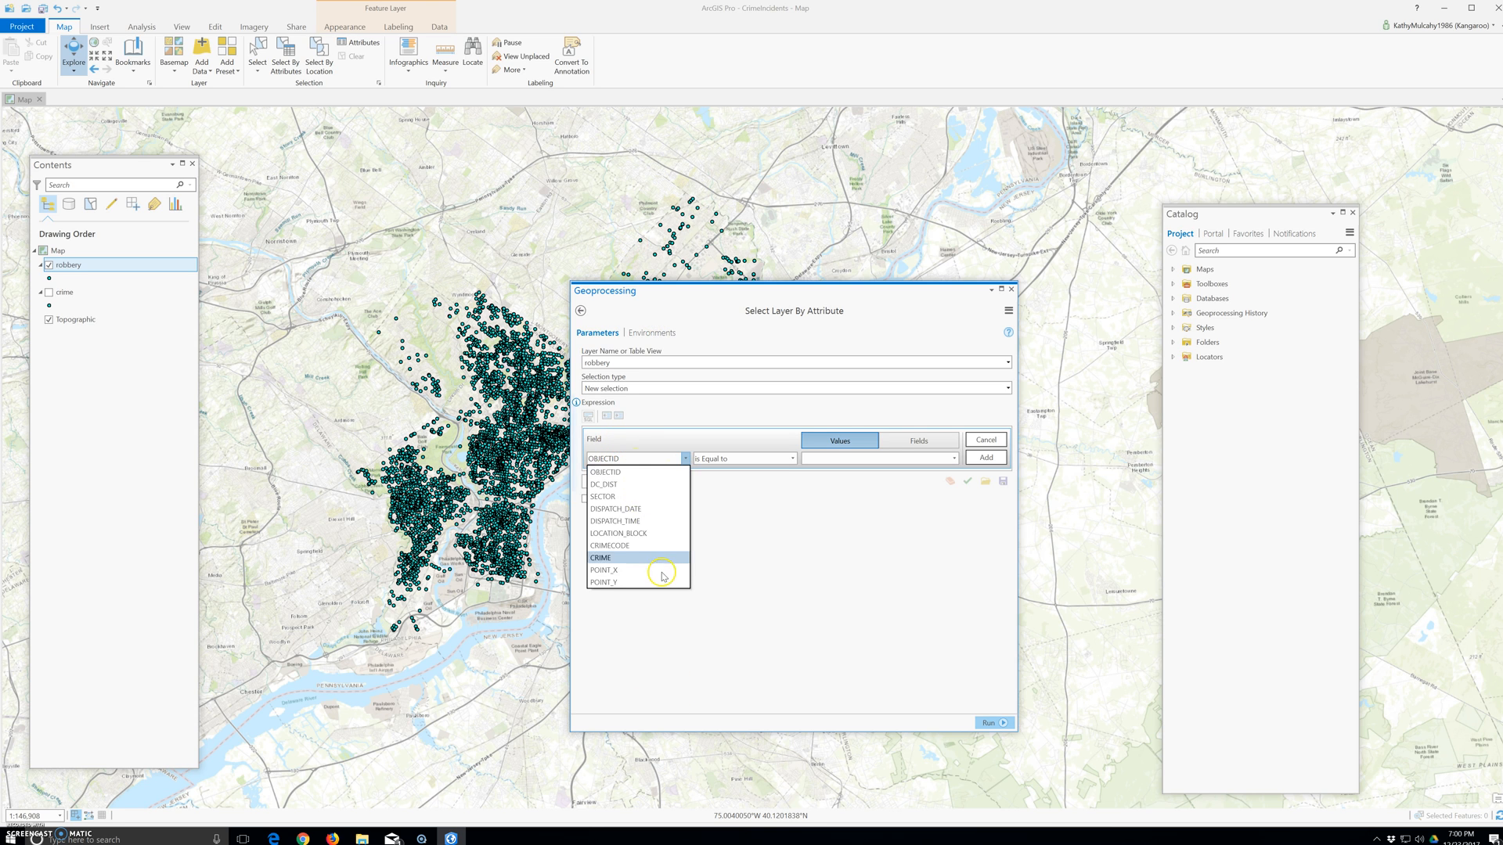
click(636, 509)
click(791, 460)
click(734, 514)
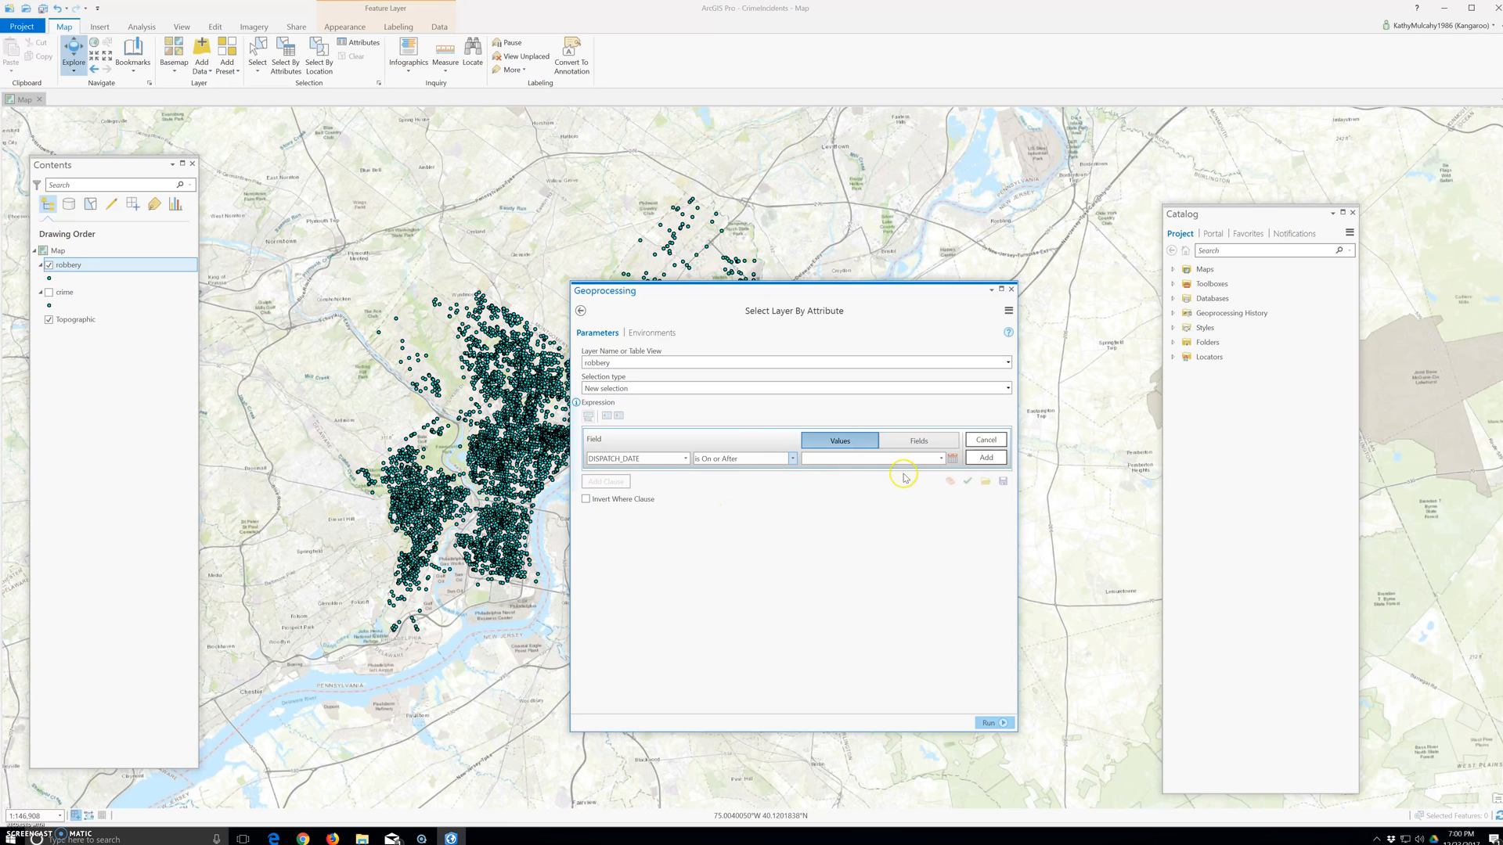
click(941, 459)
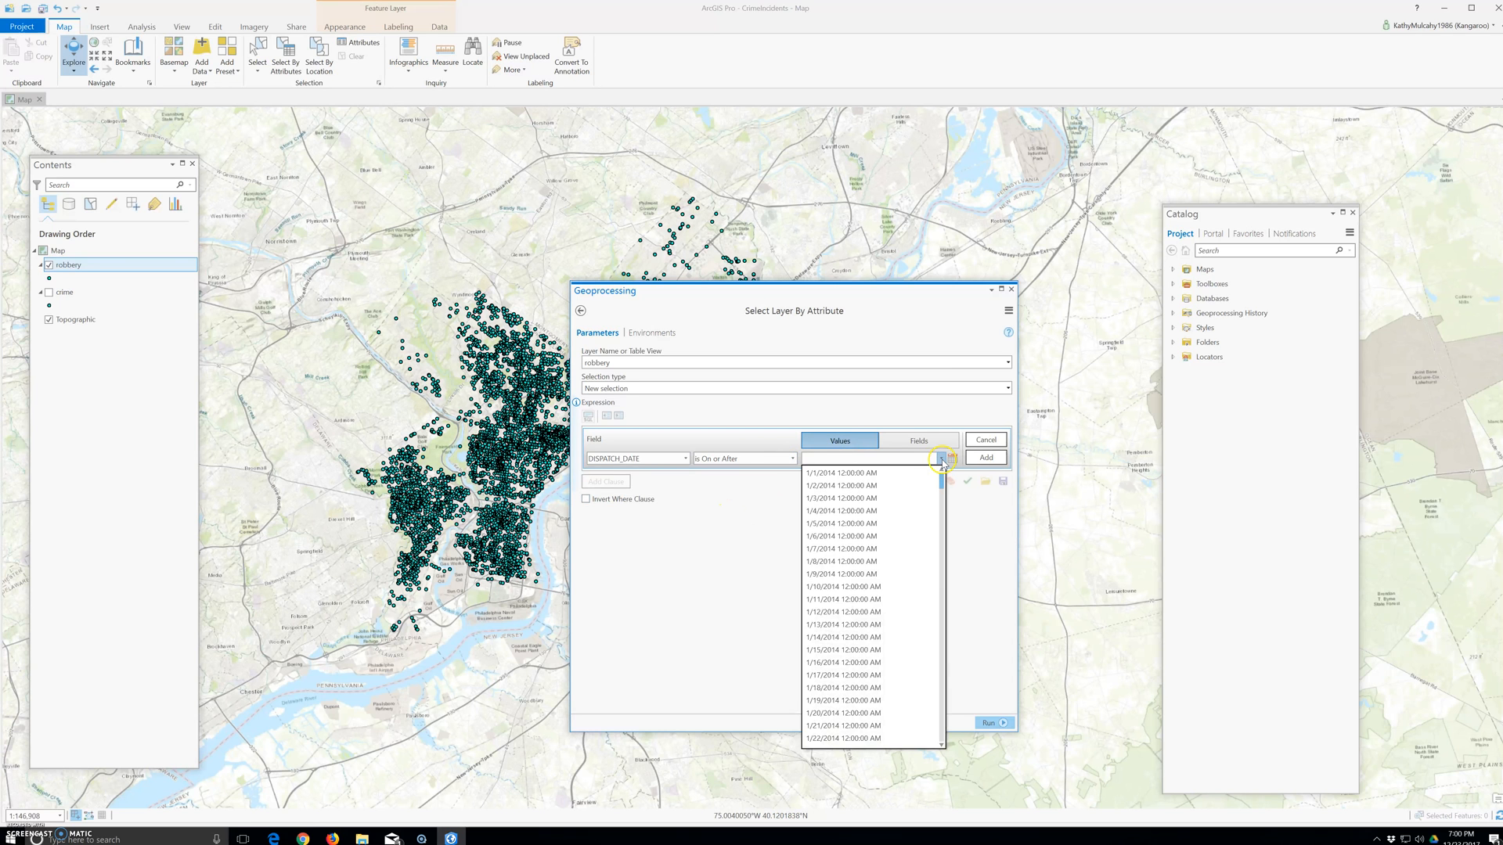
click(858, 474)
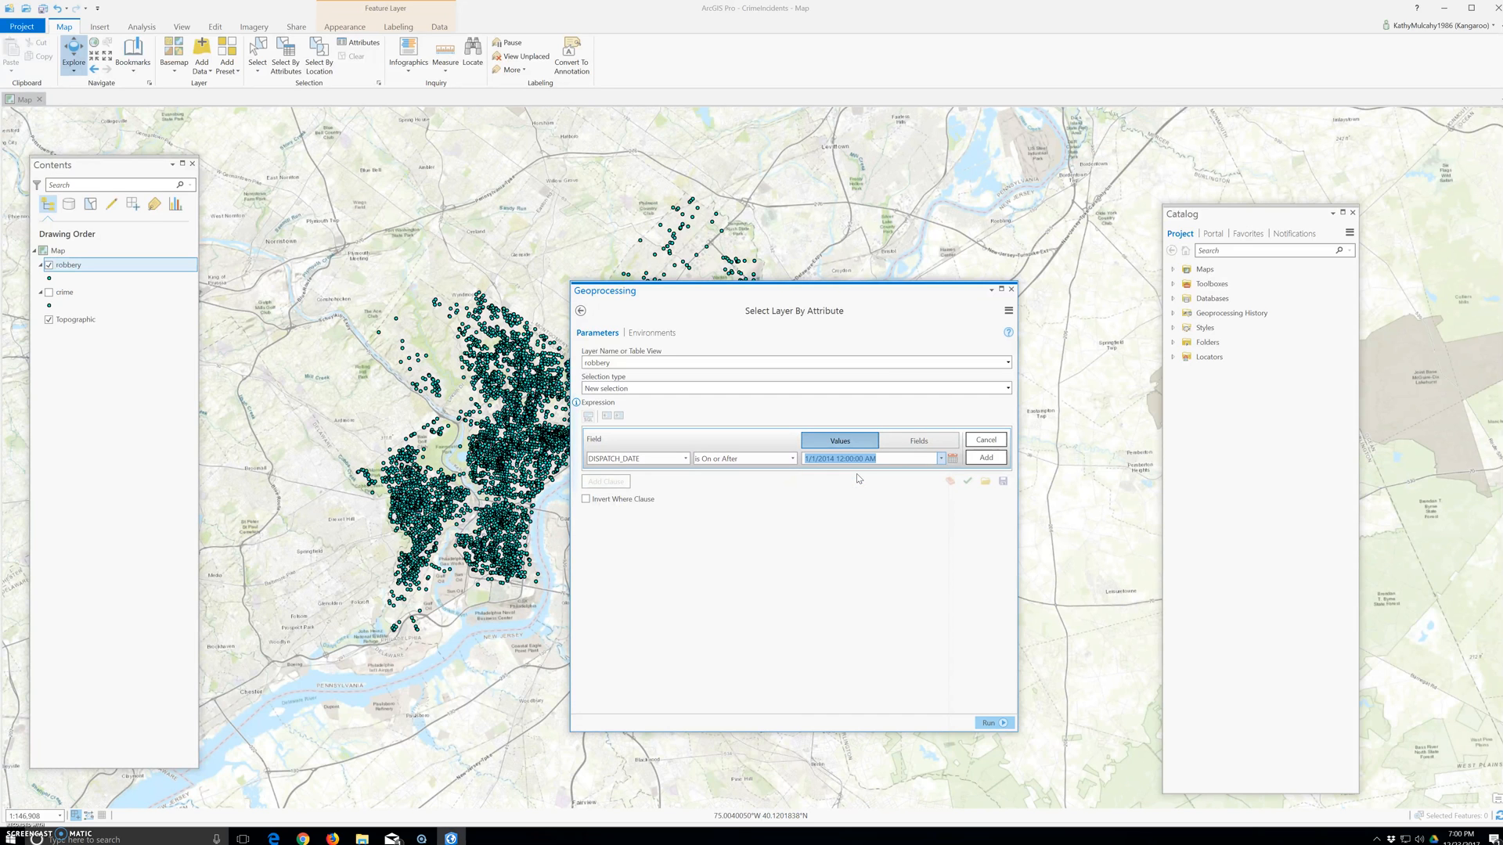
click(986, 457)
Begin a second query clause joined with And, using DISPATCH_DATE as its field
click(619, 465)
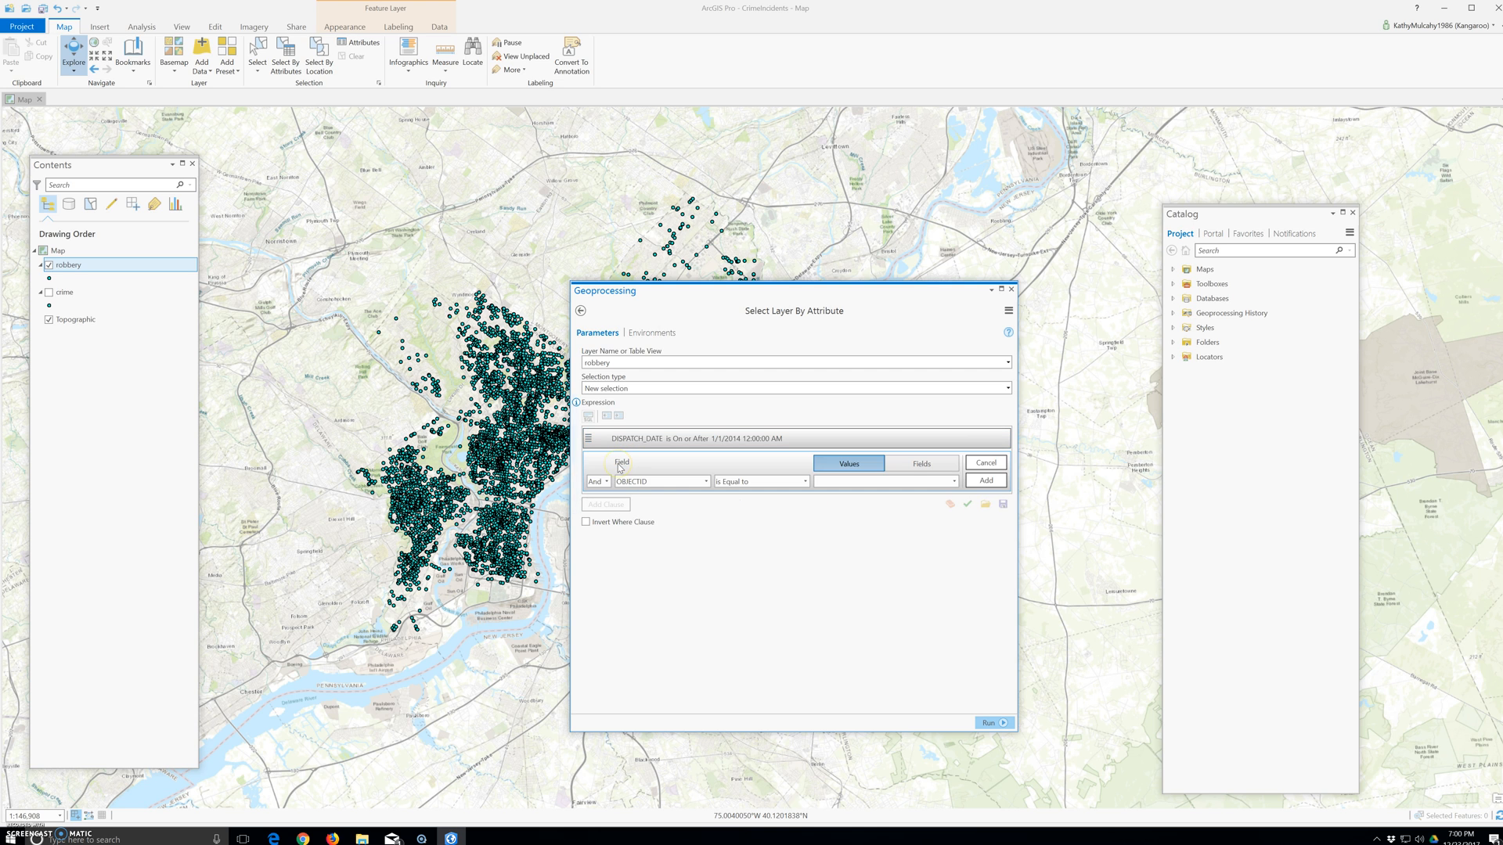
click(609, 481)
click(599, 494)
click(677, 480)
click(678, 482)
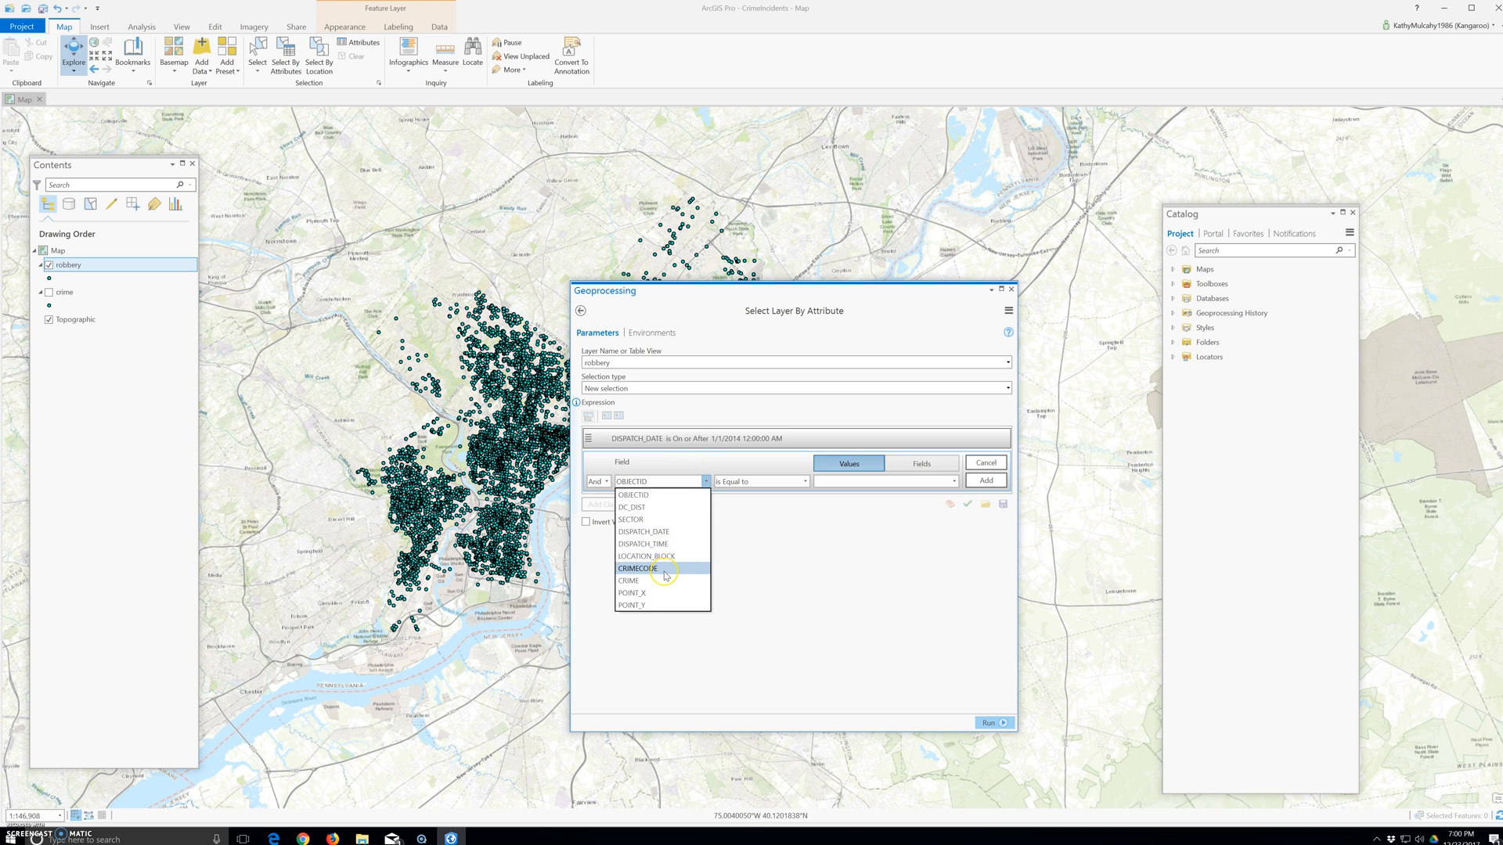
click(666, 544)
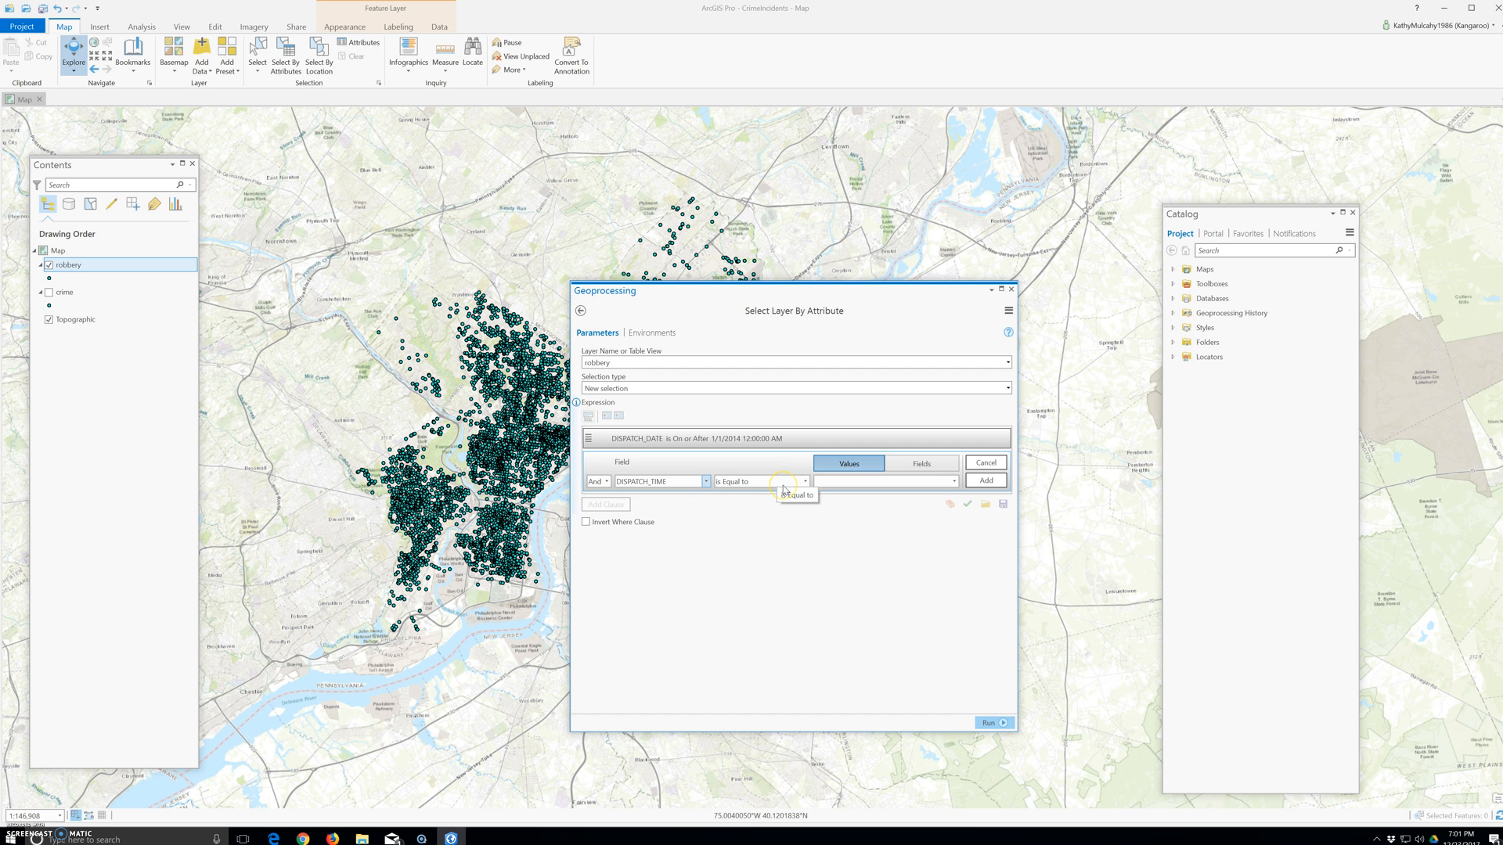
click(706, 481)
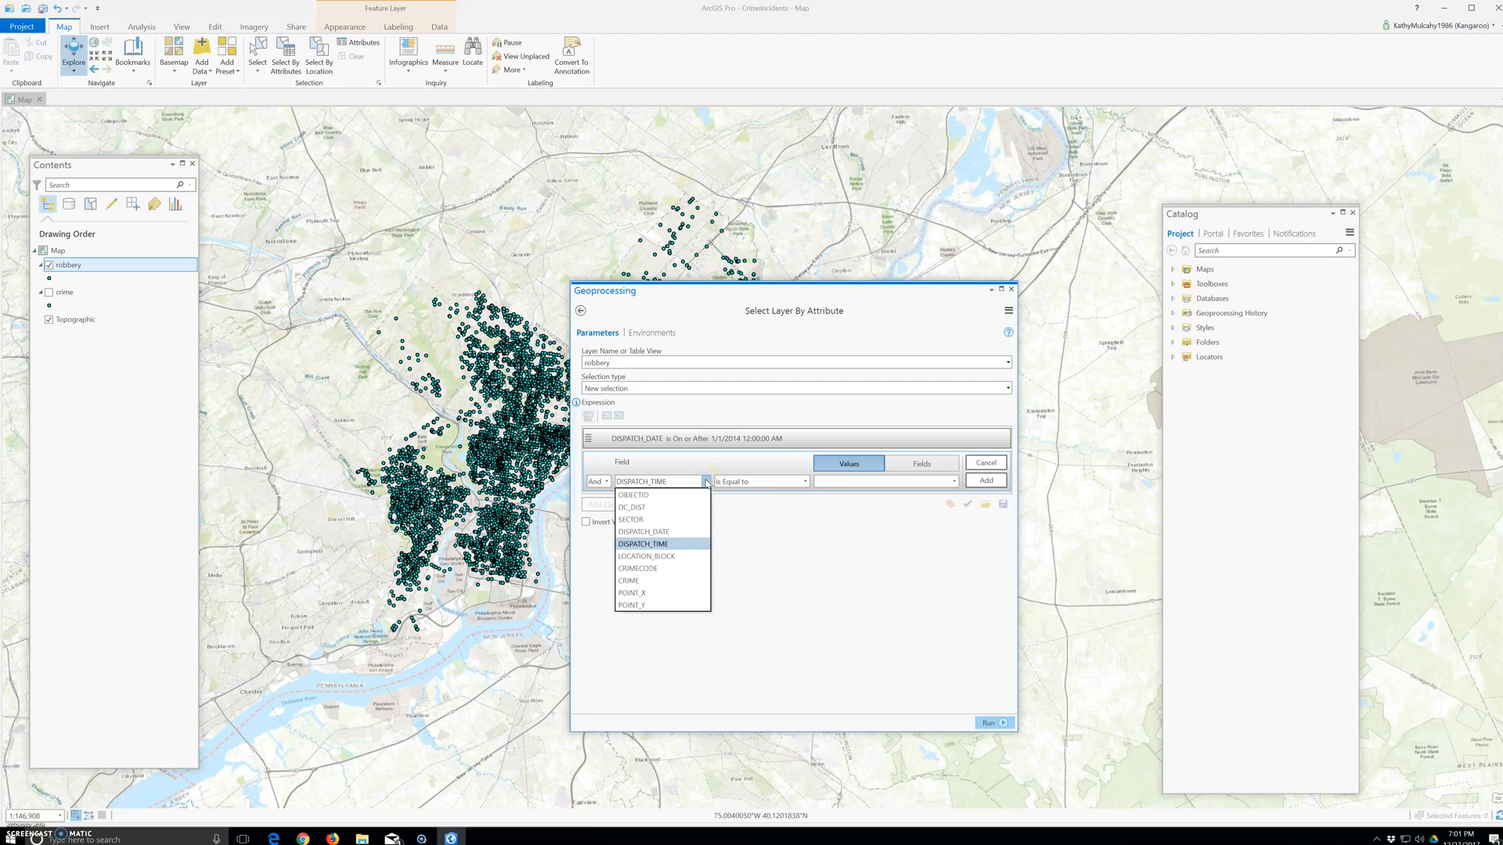
click(670, 531)
Complete the second clause as is On or Before 1/31/2014 12:00:00 AM and run the robbery selection
click(781, 482)
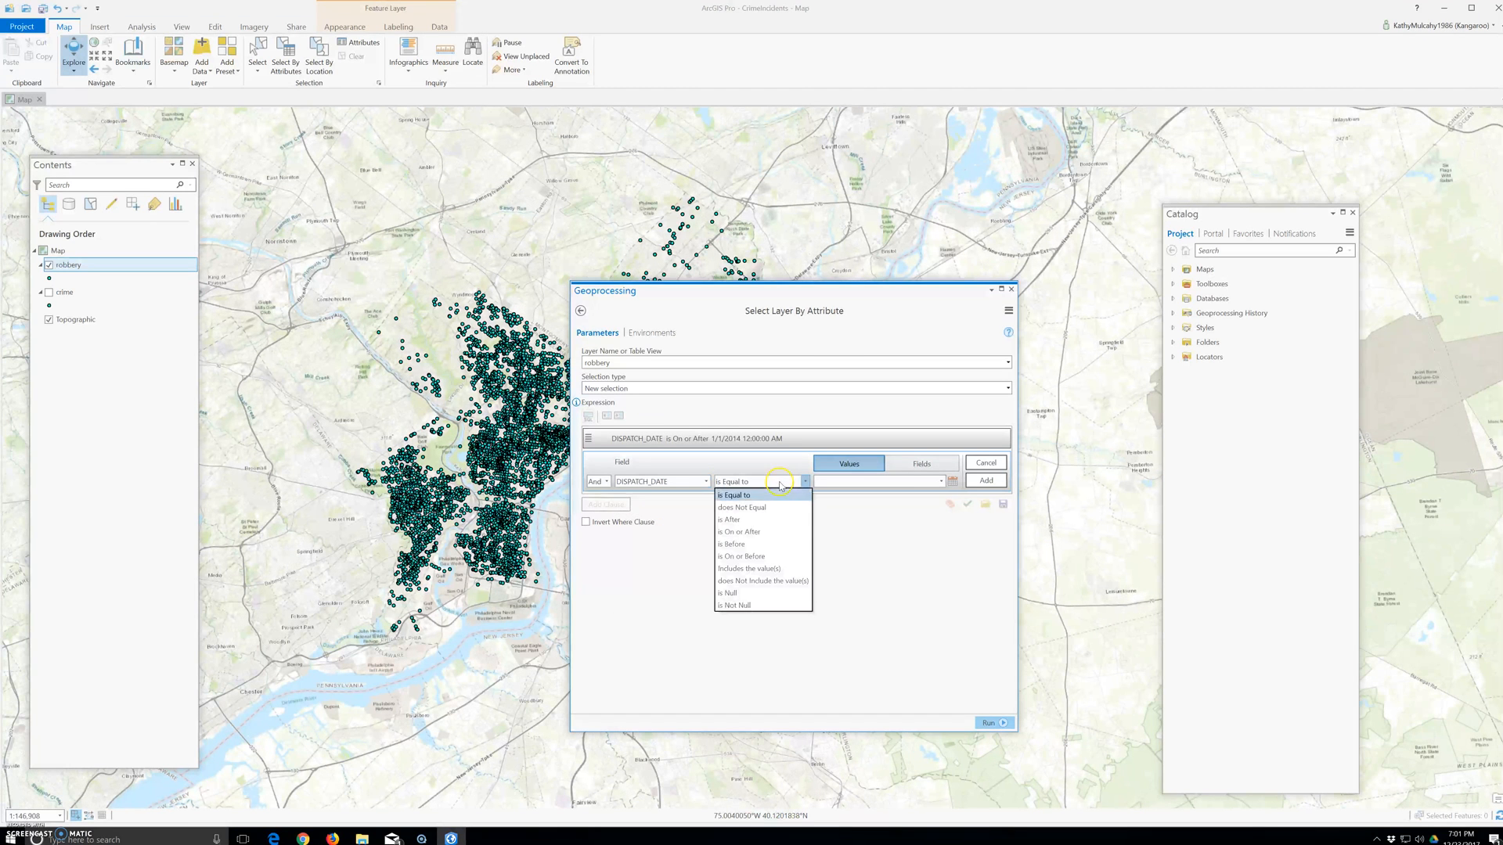
click(757, 534)
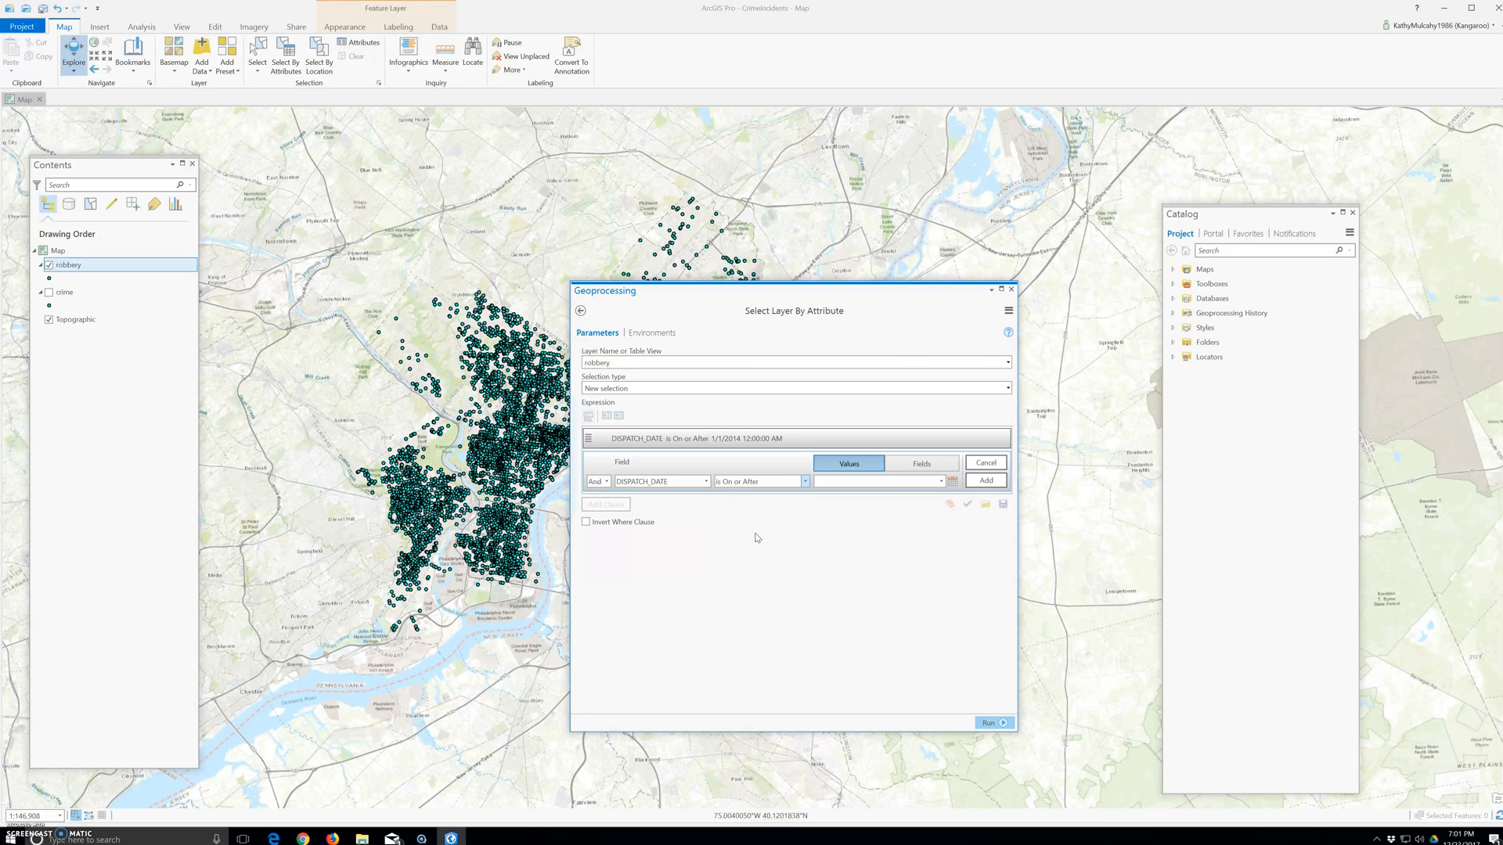
click(804, 481)
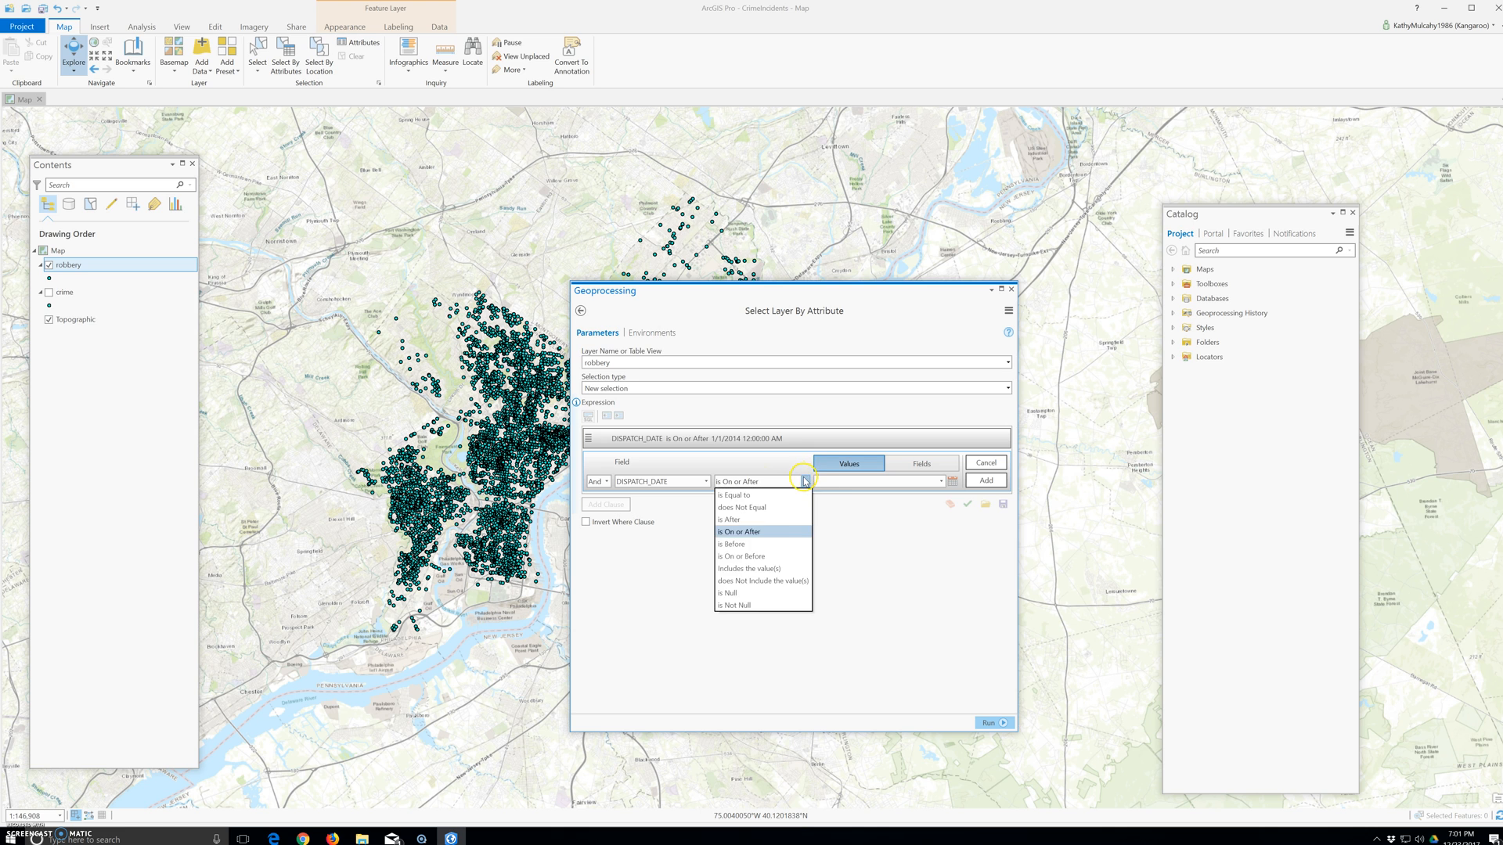
click(753, 557)
click(875, 483)
click(942, 482)
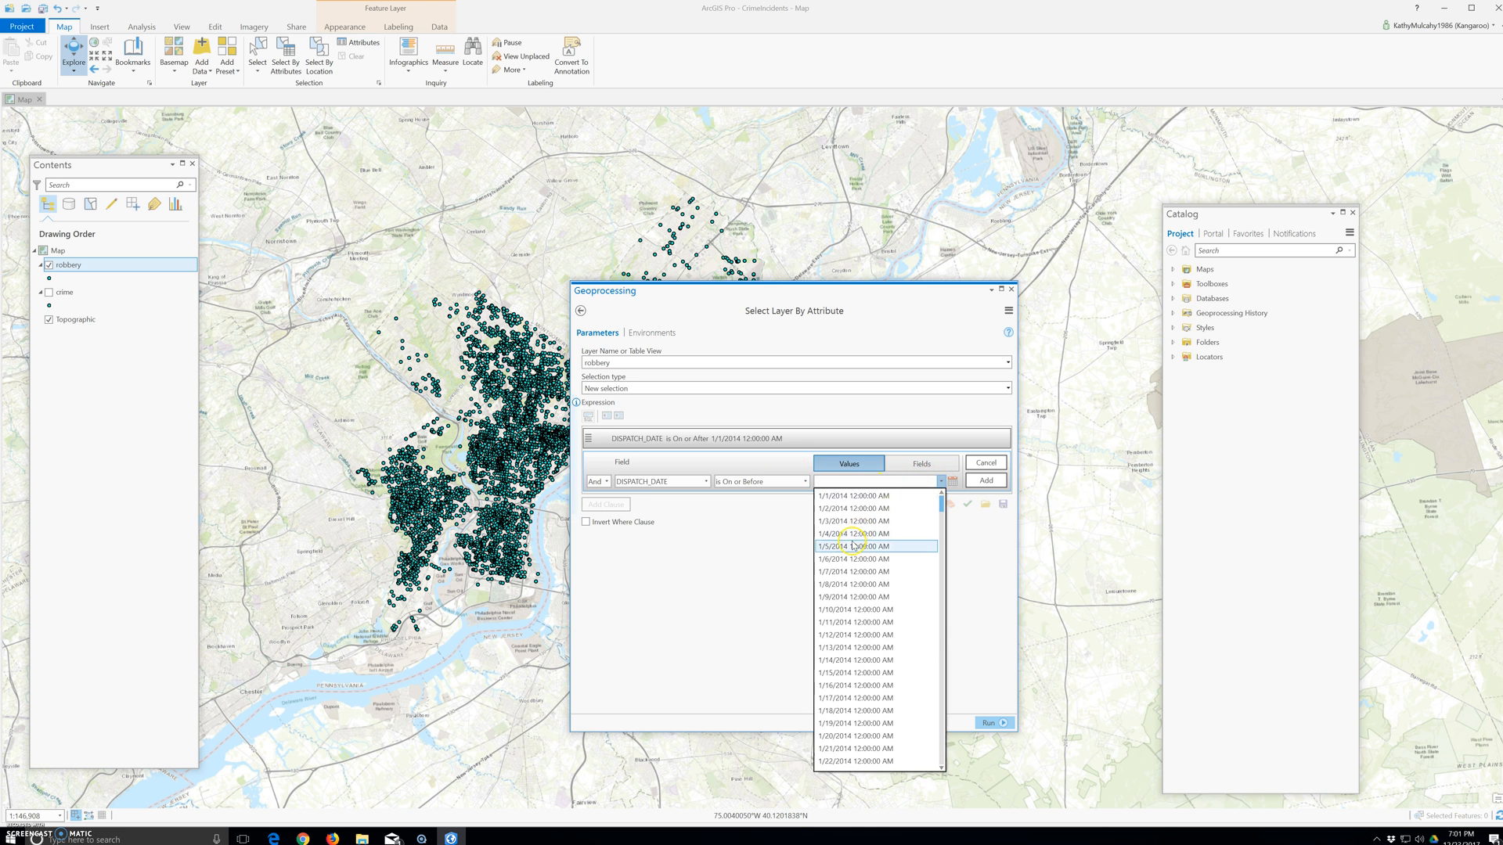
scroll(882, 588, down, 7)
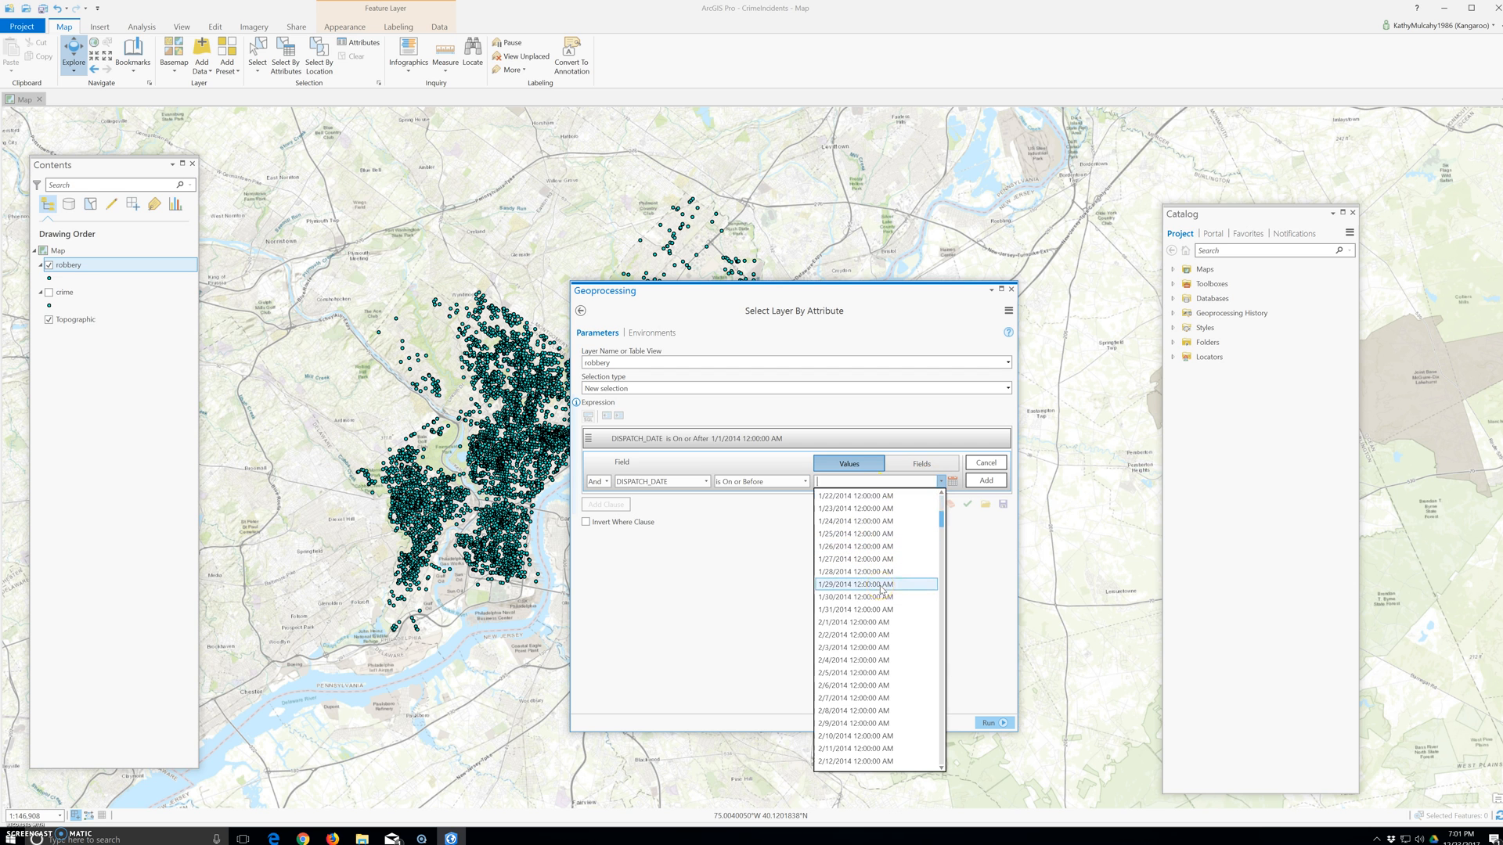
click(836, 610)
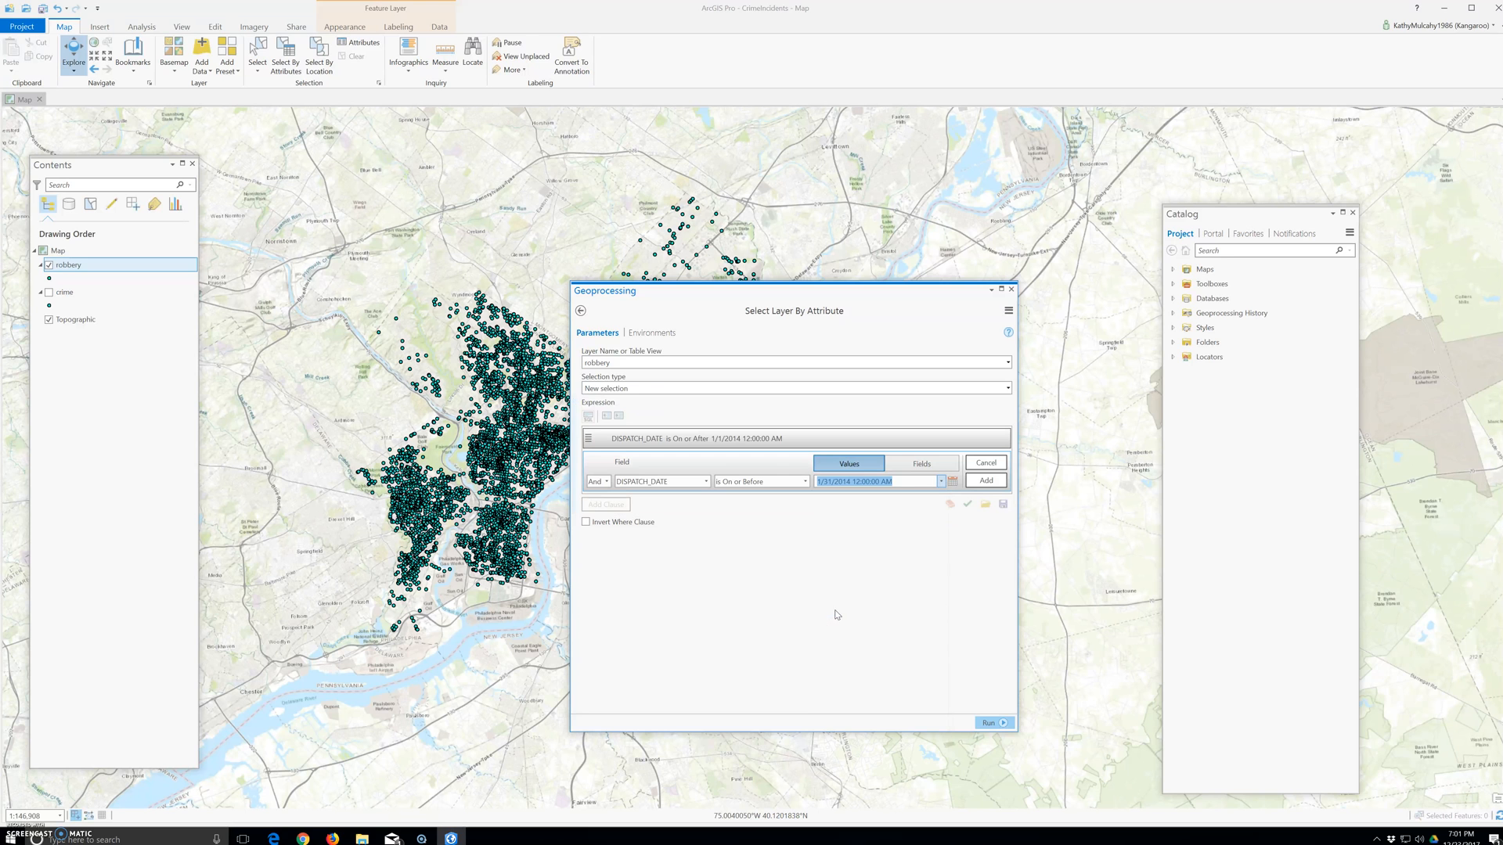
click(985, 481)
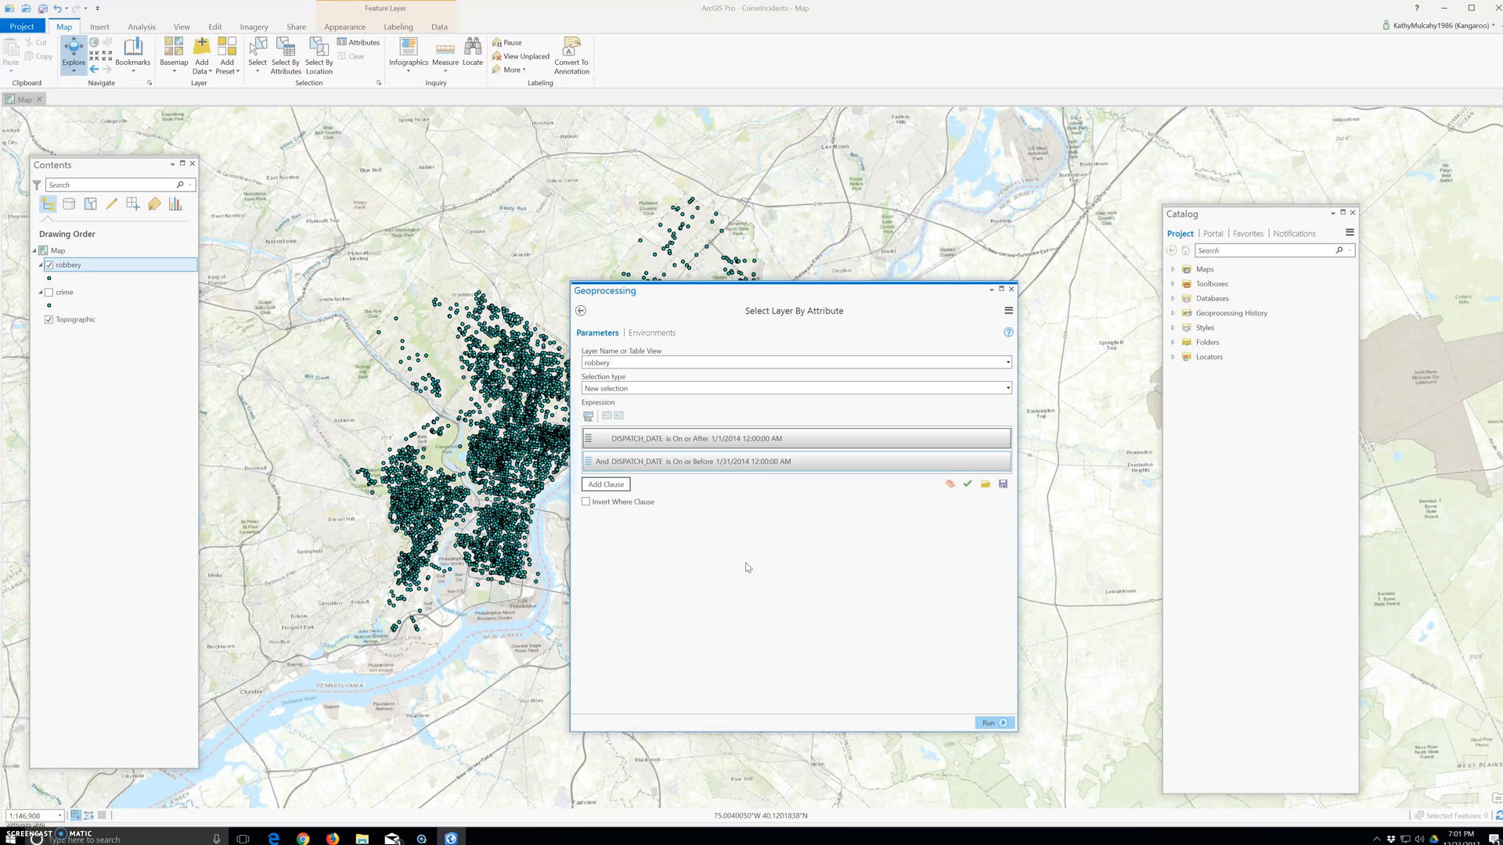
click(988, 722)
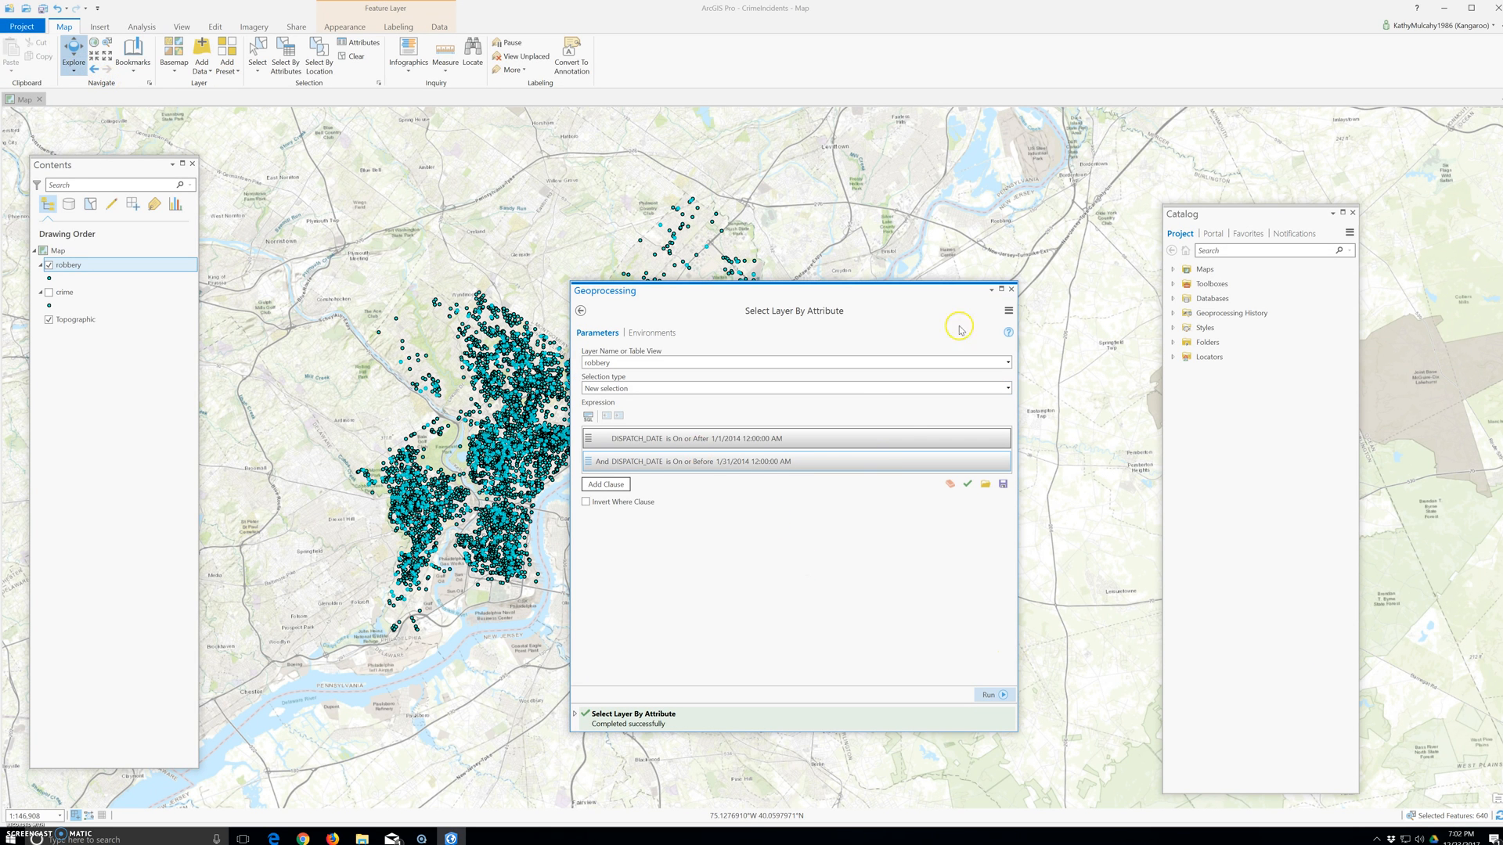
click(1011, 289)
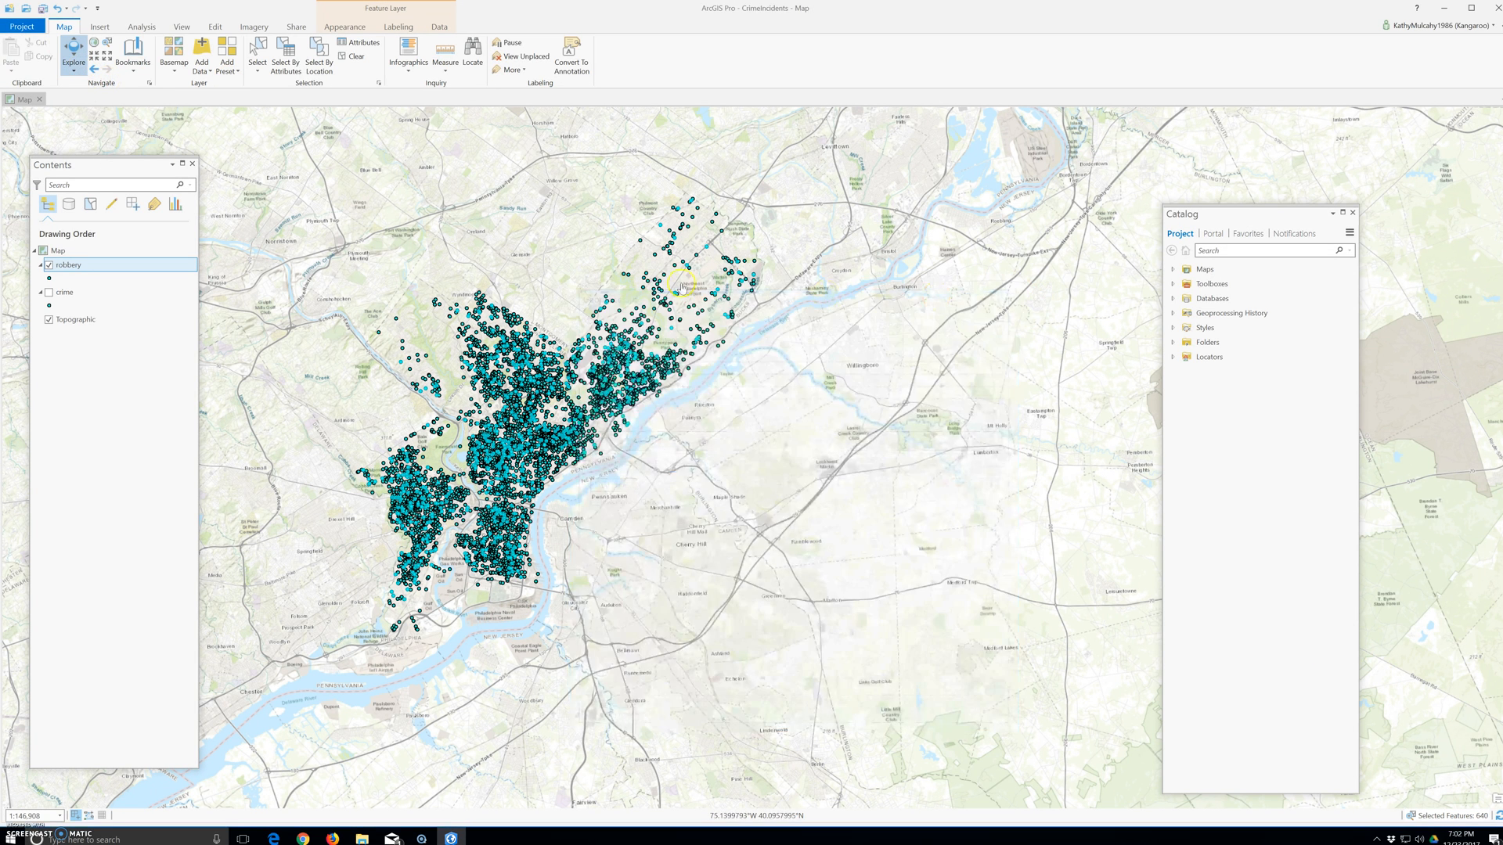
Export the selected robbery features to a new feature class named robbery_Janurary_ in the CrimeIncidents geodatabase
right_click(81, 266)
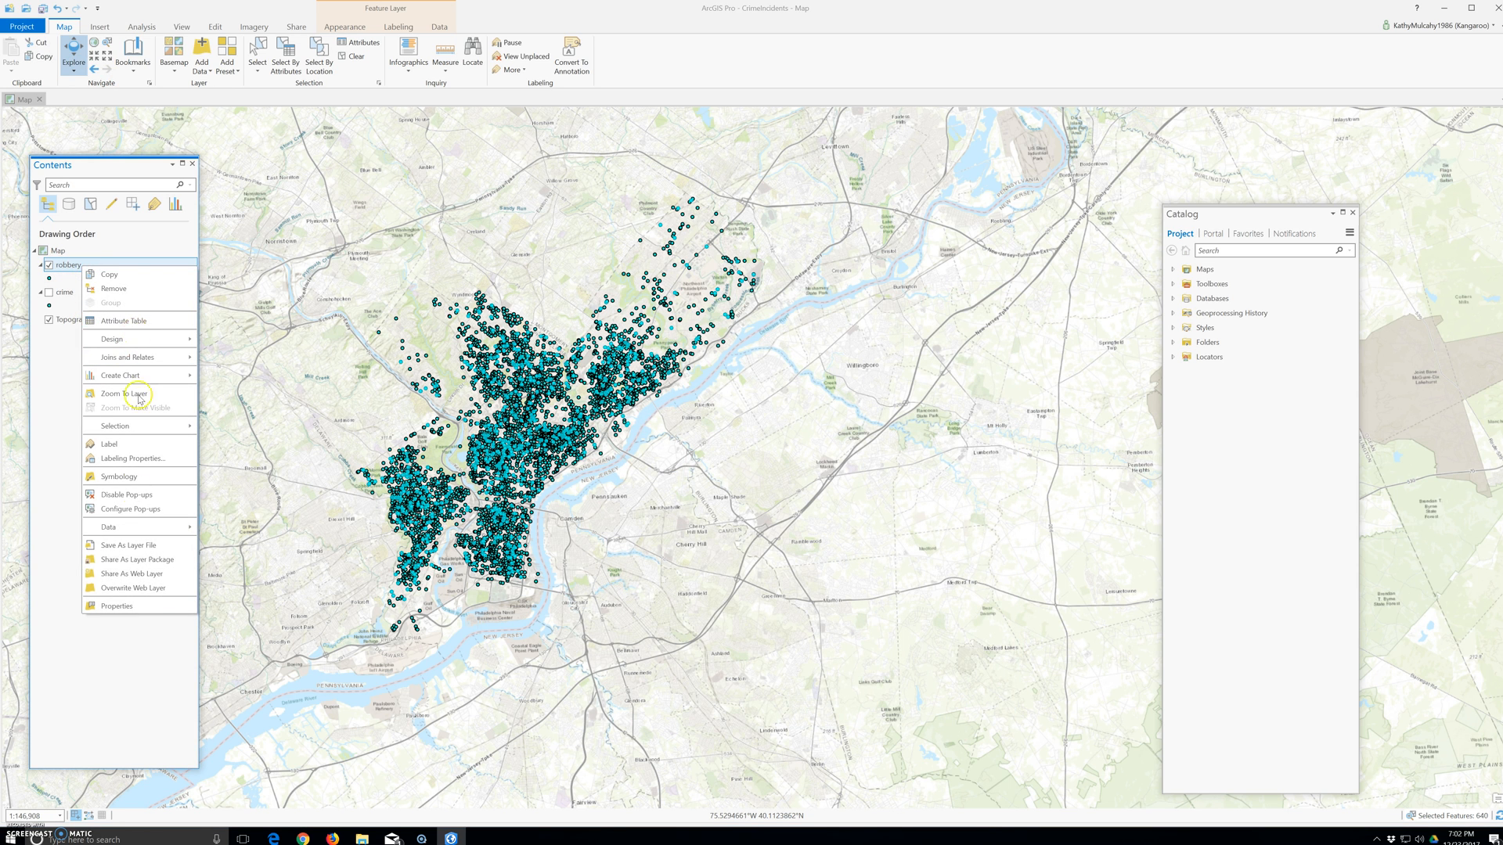
mouse_move(163, 537)
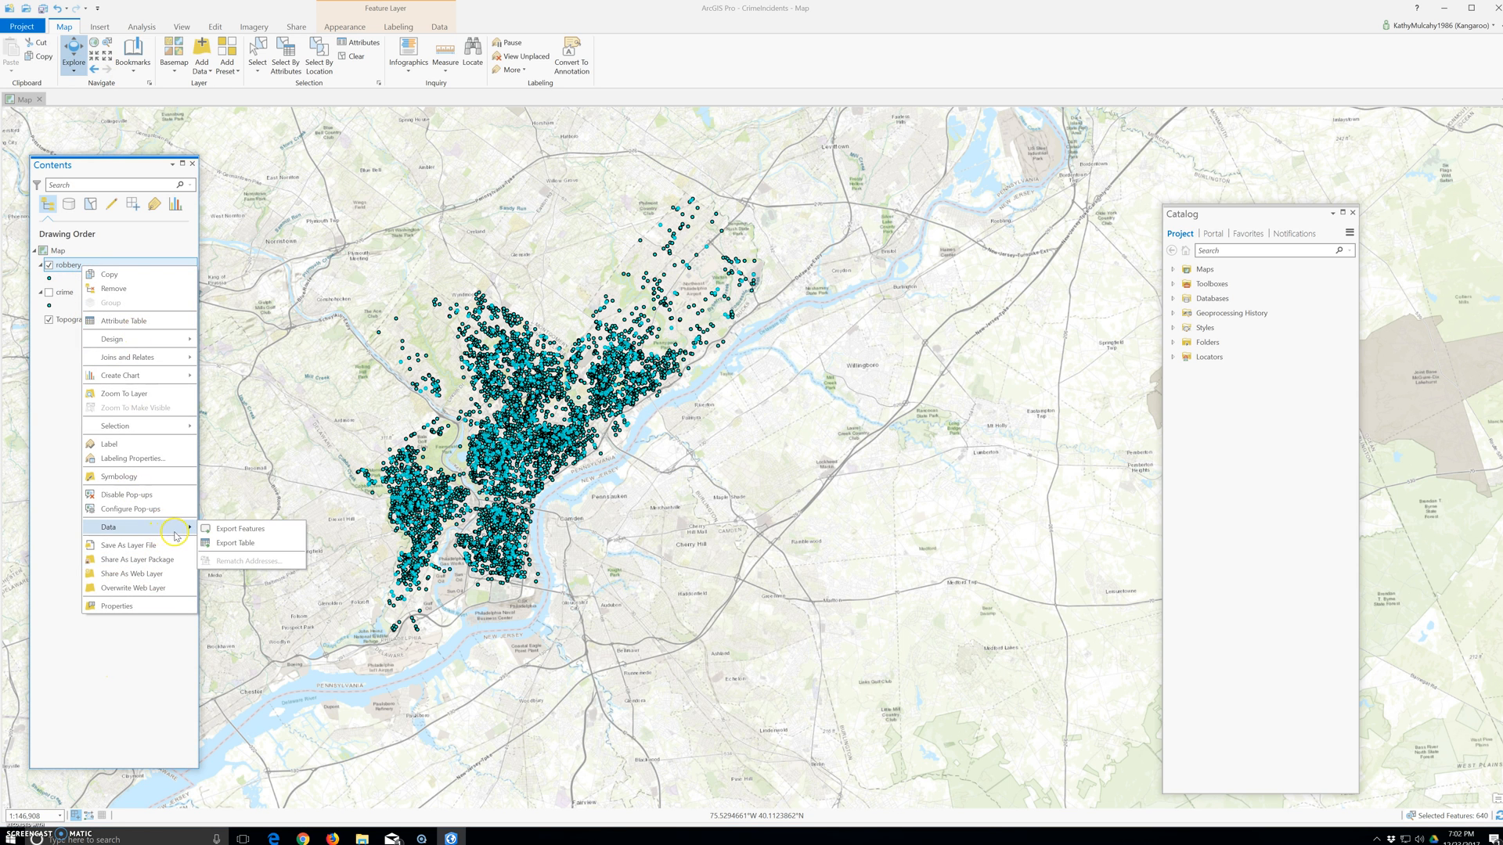
click(258, 538)
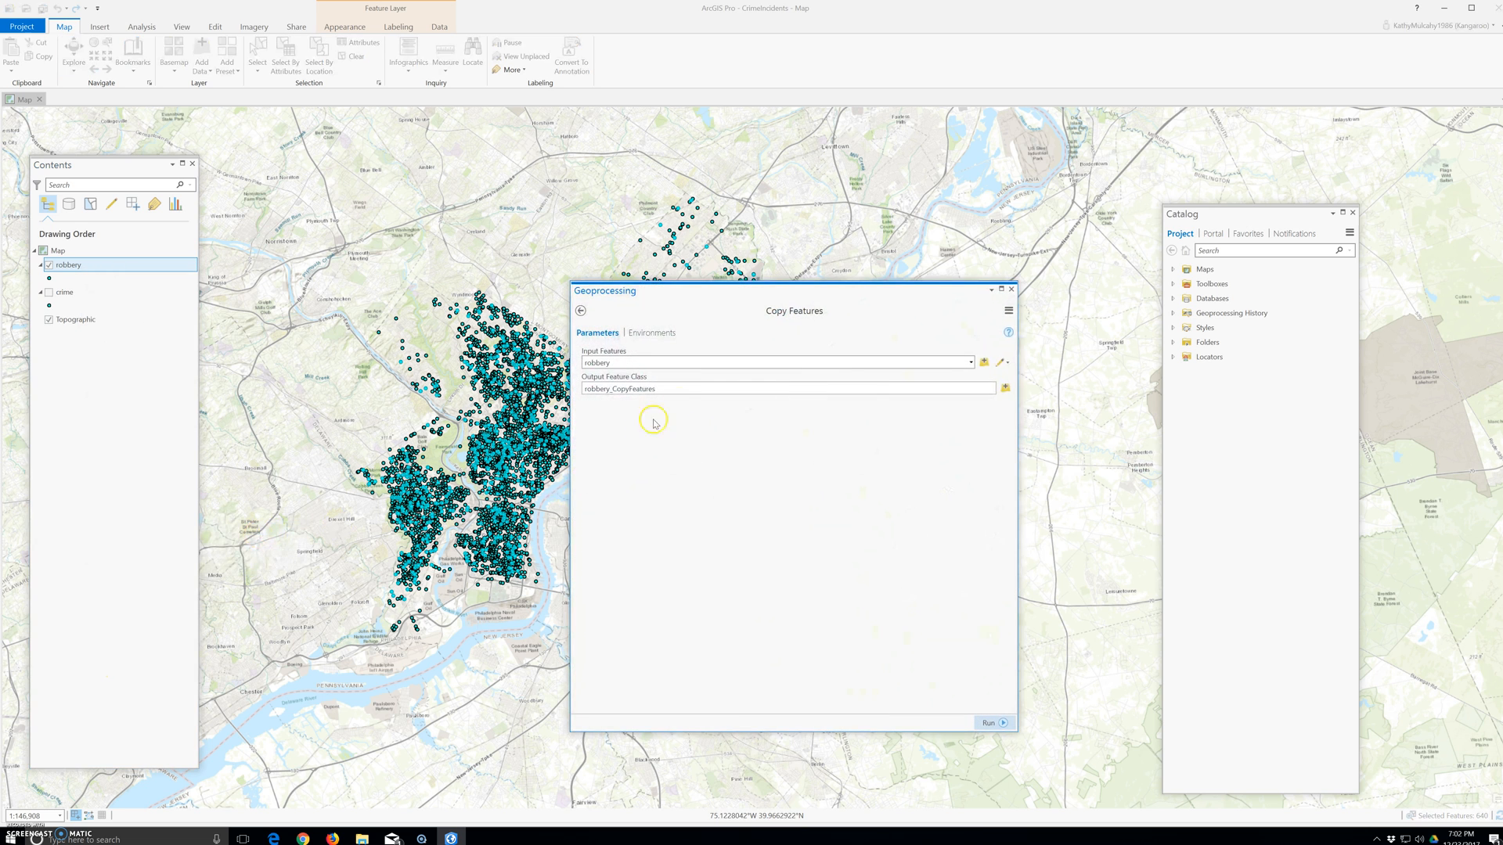
click(671, 388)
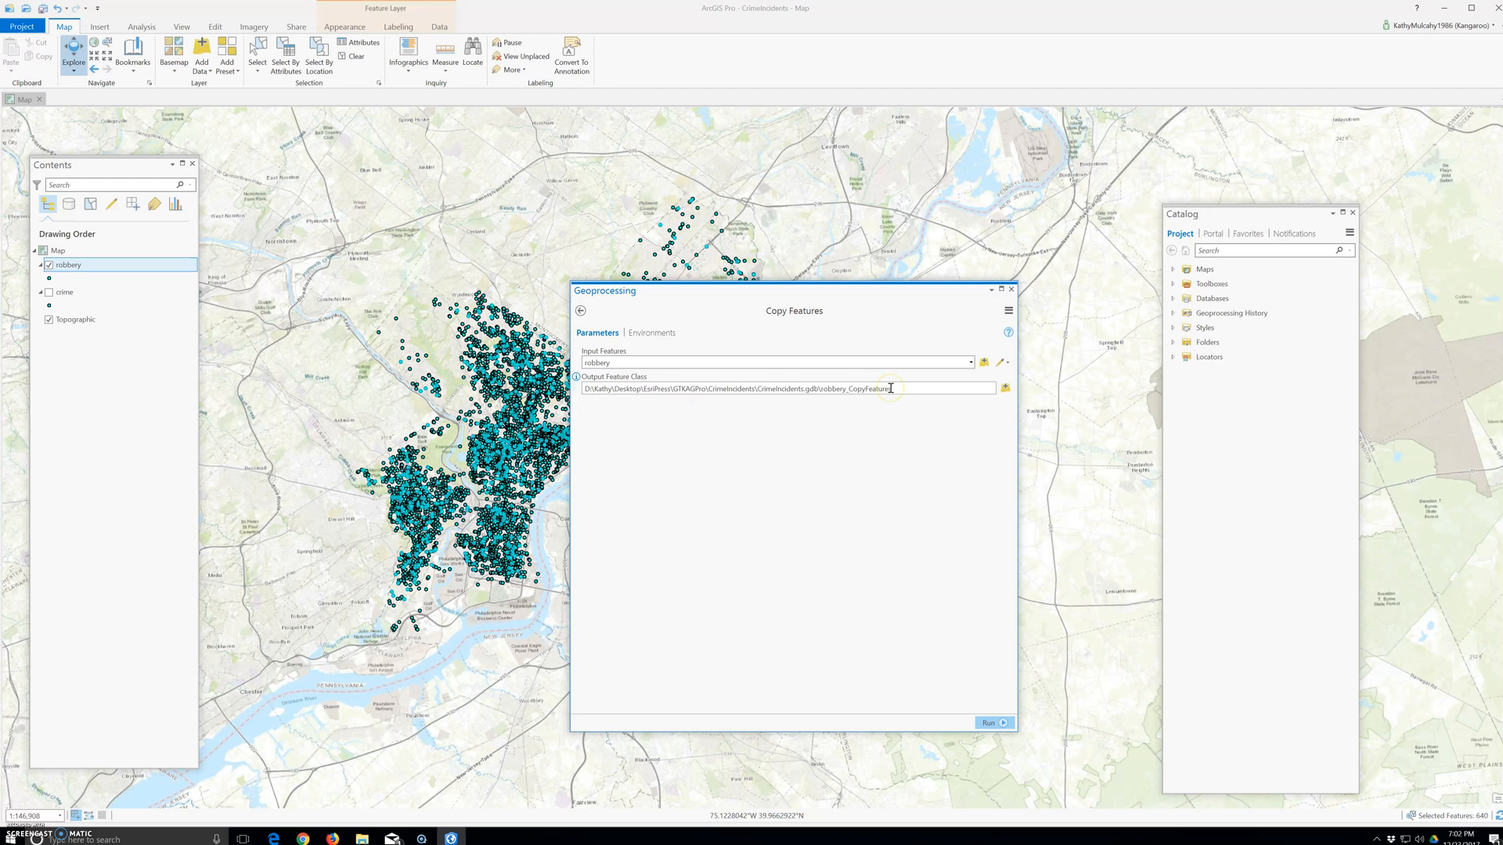
key(BackSpace)
key(BackSpace)
key(BackSpace)
key(BackSpace)
key(BackSpace)
key(BackSpace)
key(BackSpace)
key(BackSpace)
text(Janur)
text(ary)
text(y)
click(991, 725)
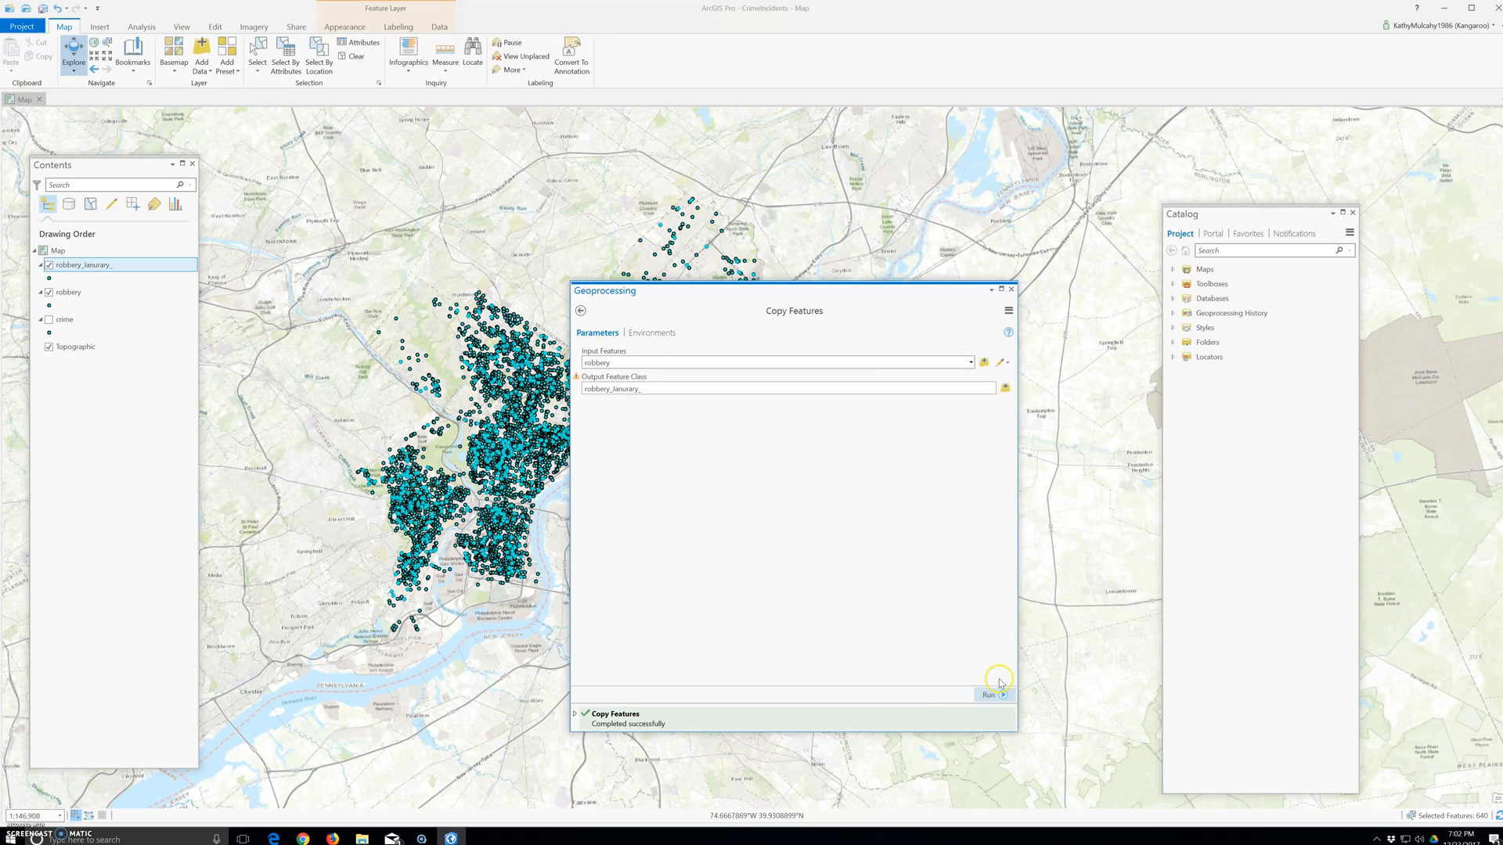
click(1011, 289)
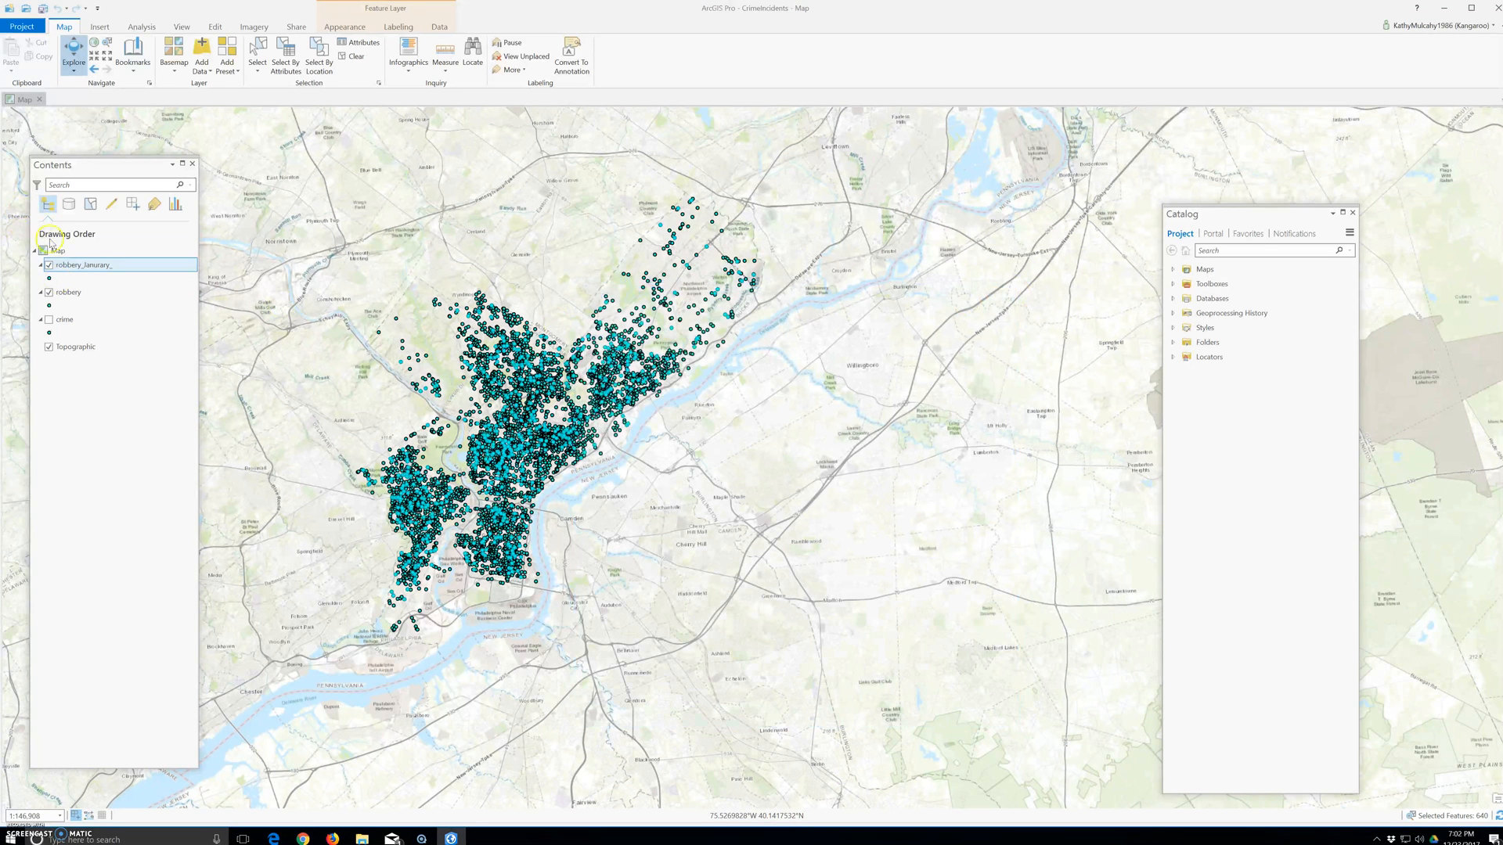
Clear the feature selection and hide the original robbery layer on the map
click(352, 56)
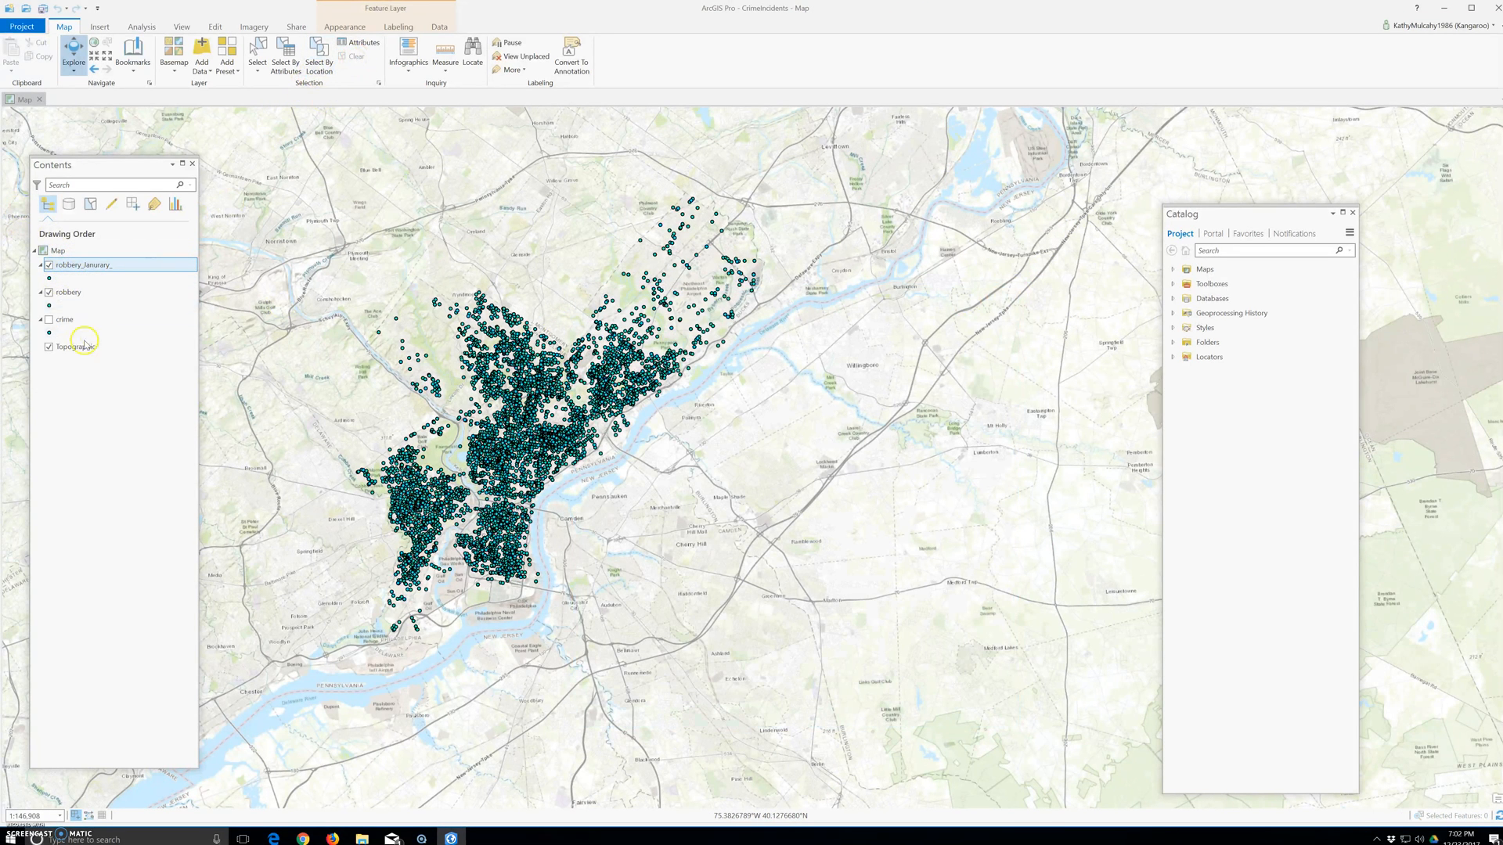
click(49, 293)
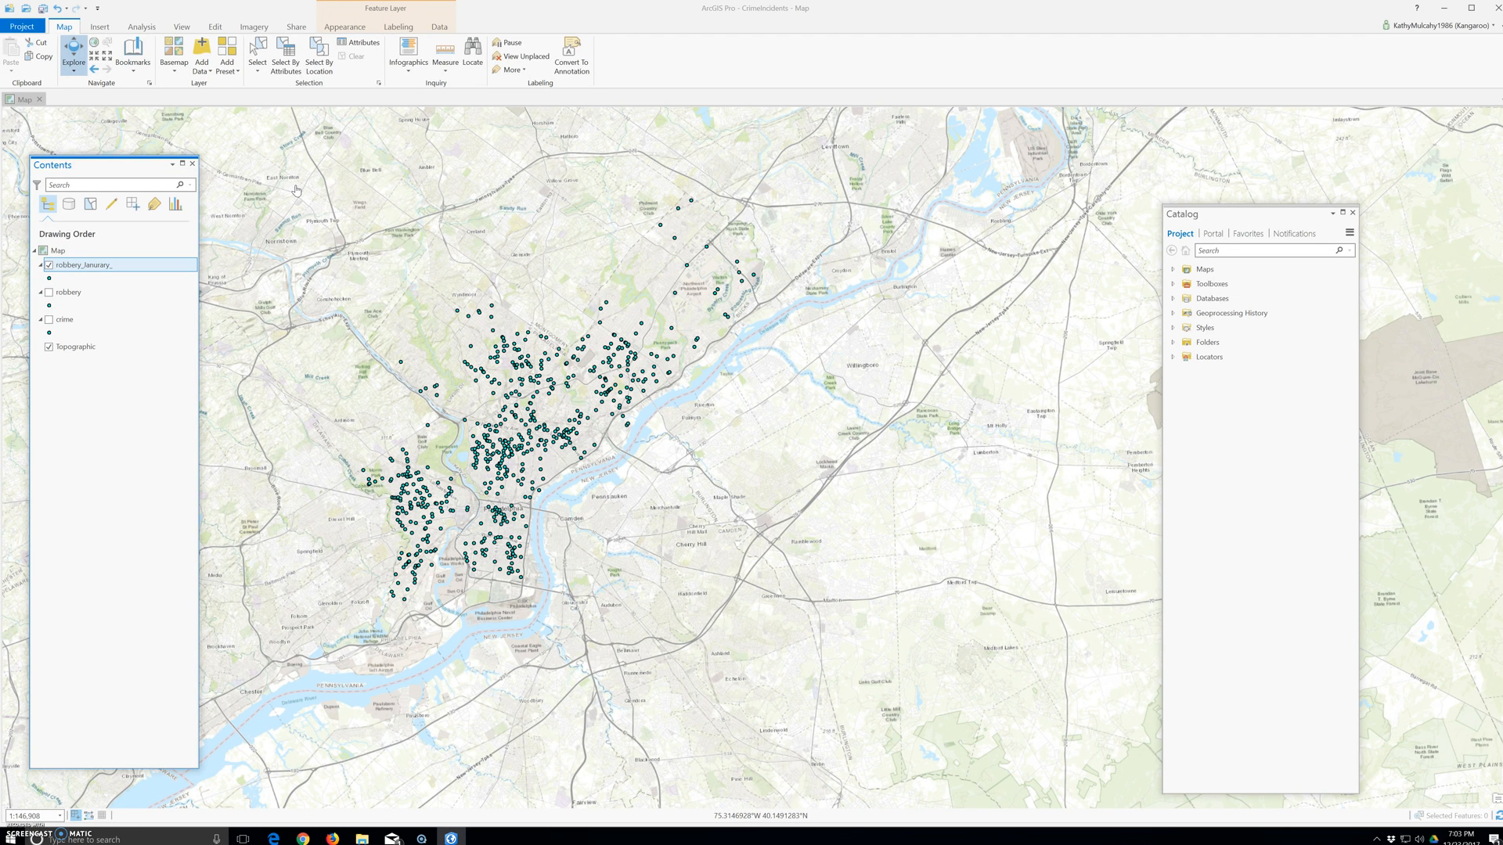
Set up the Kernel Density tool with robbery_Janurary_ as the input features and NONE as the population field
click(137, 51)
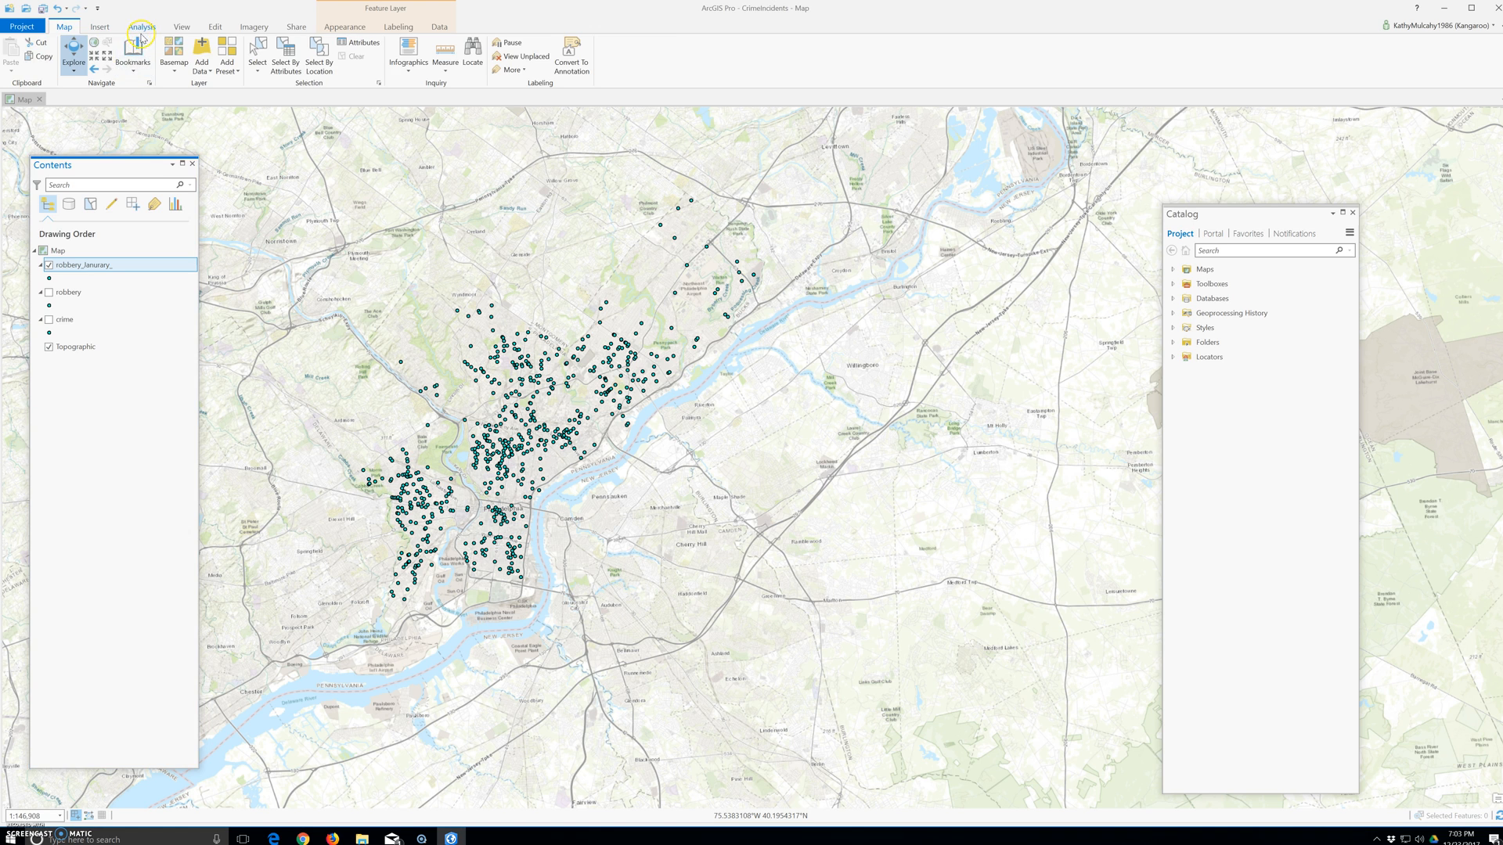
click(142, 30)
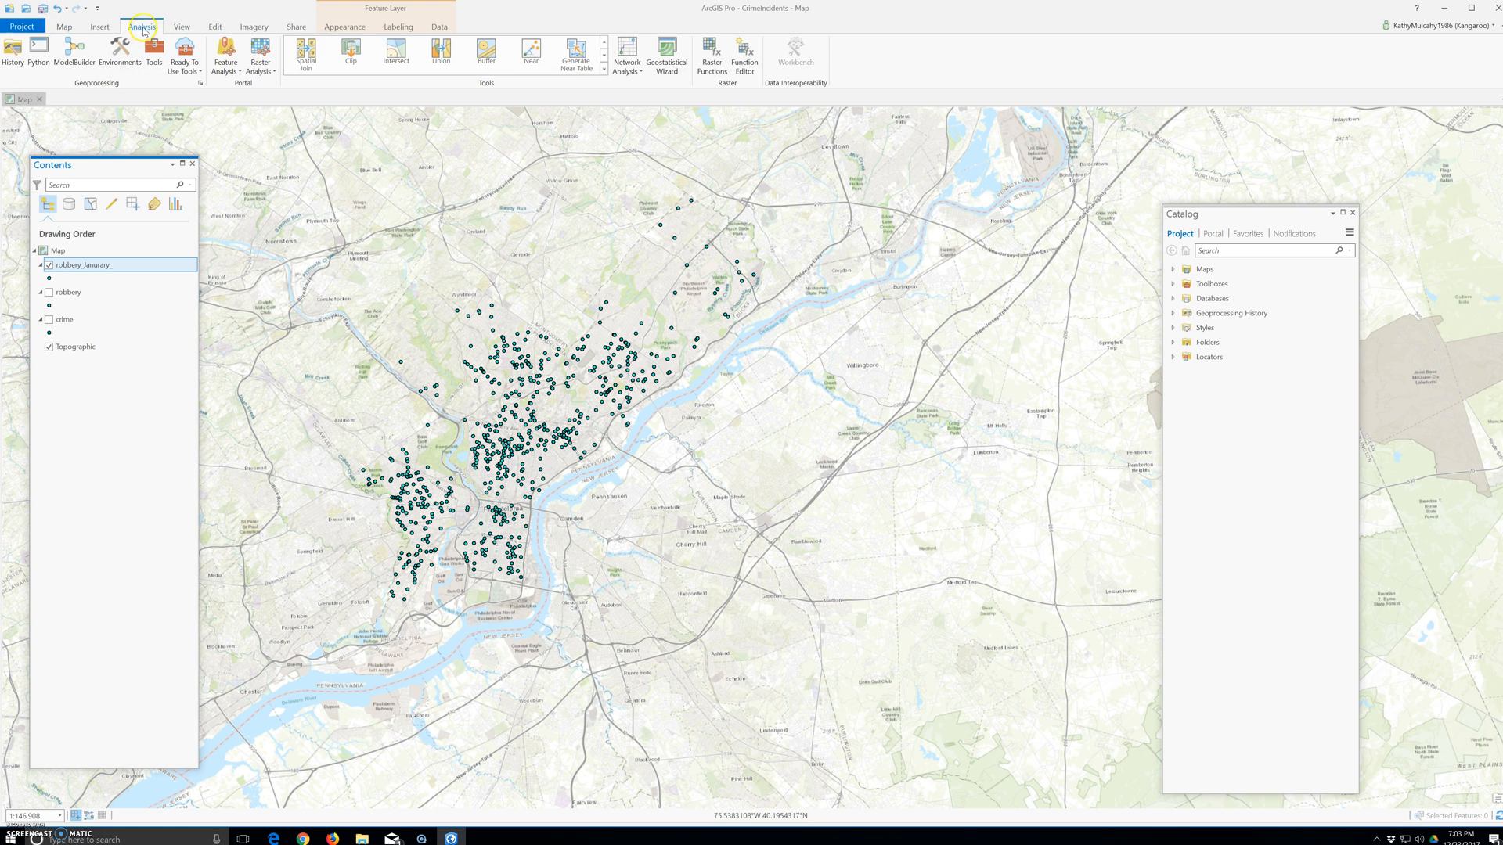
click(603, 56)
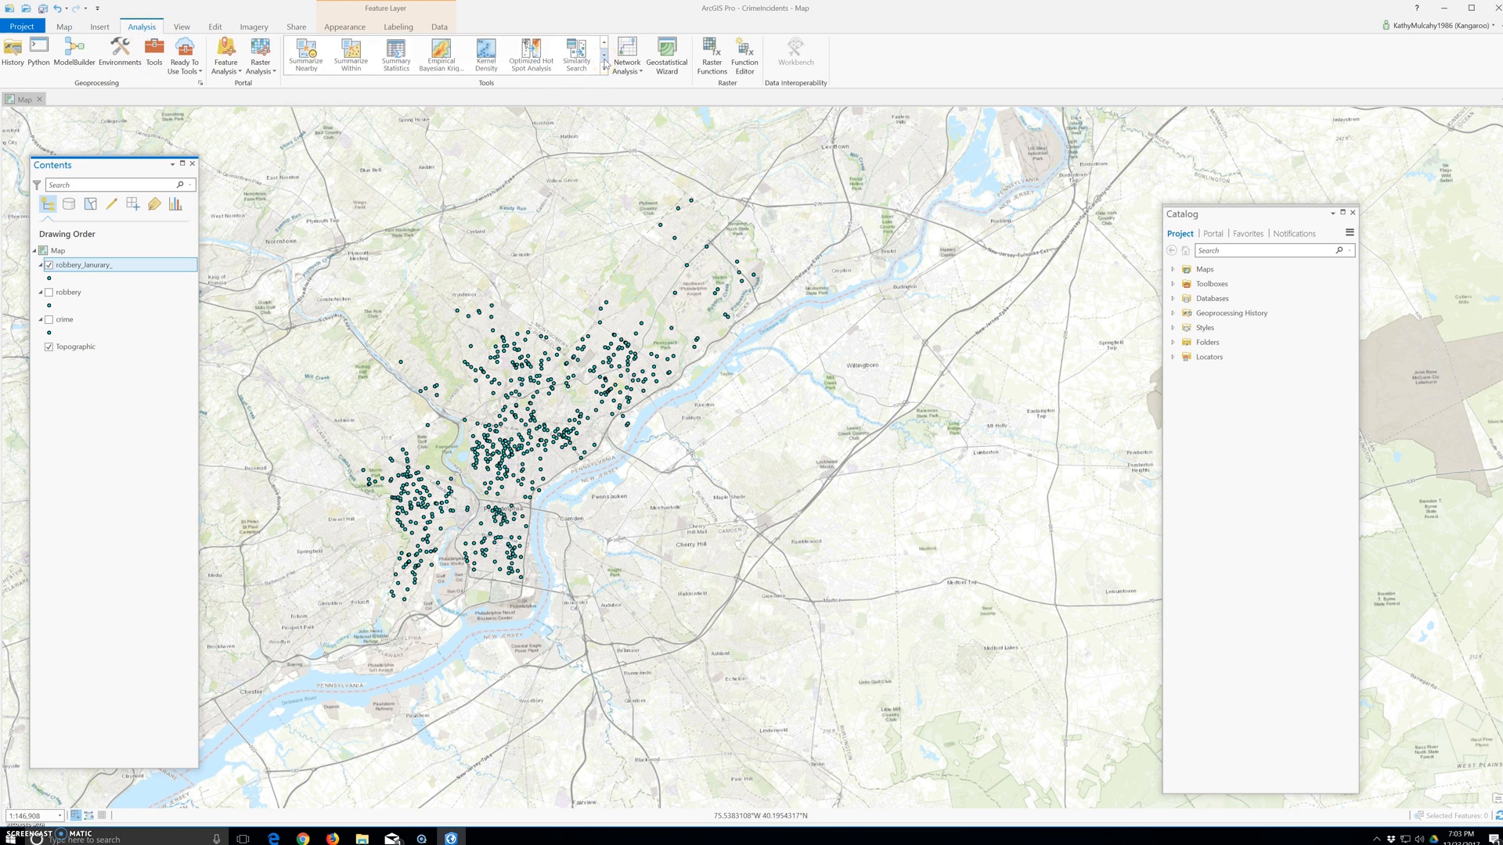
click(487, 62)
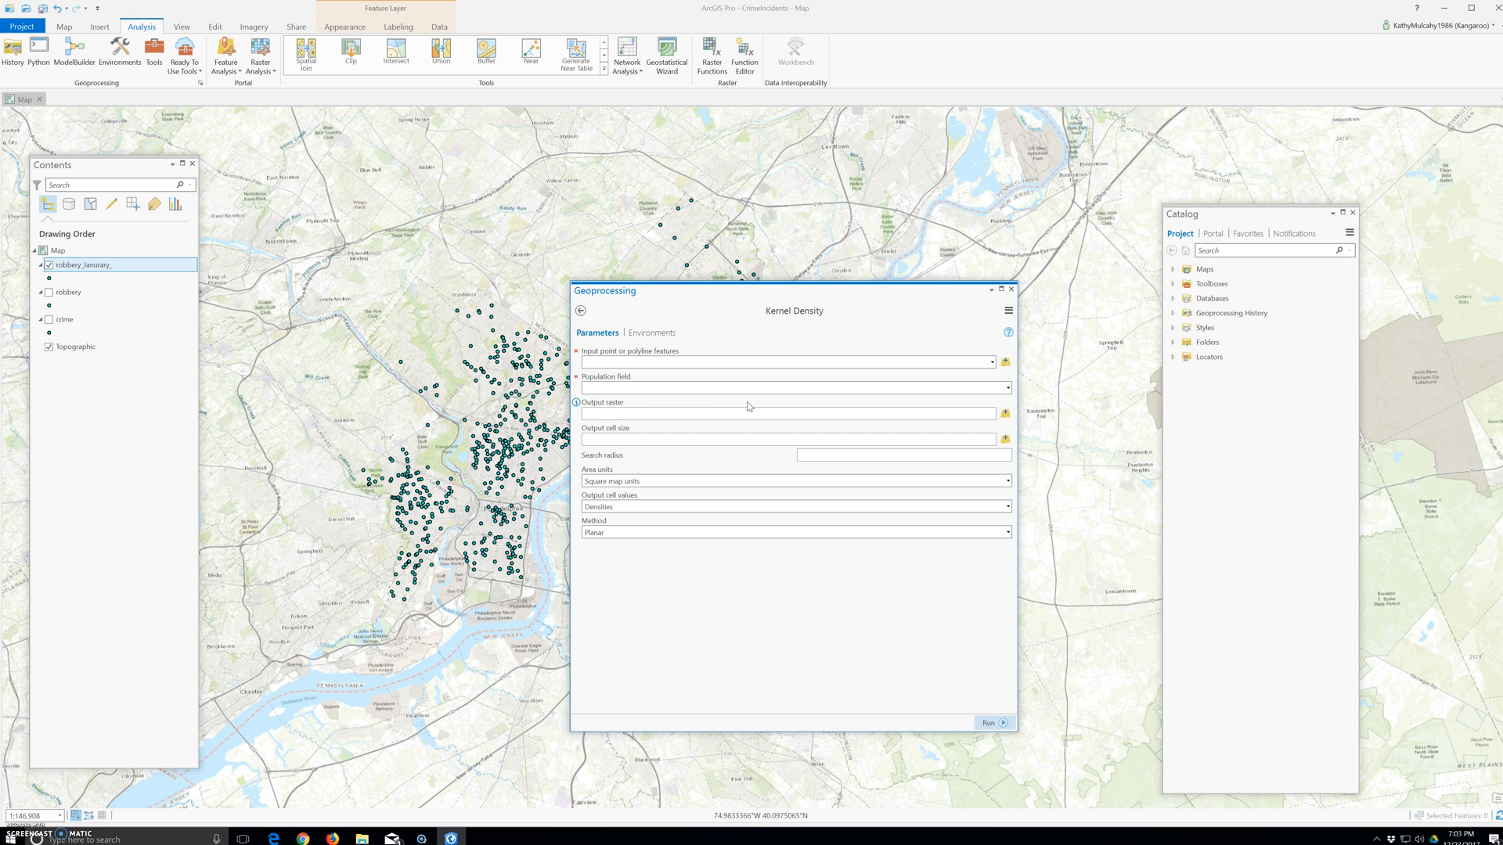
click(991, 361)
click(619, 376)
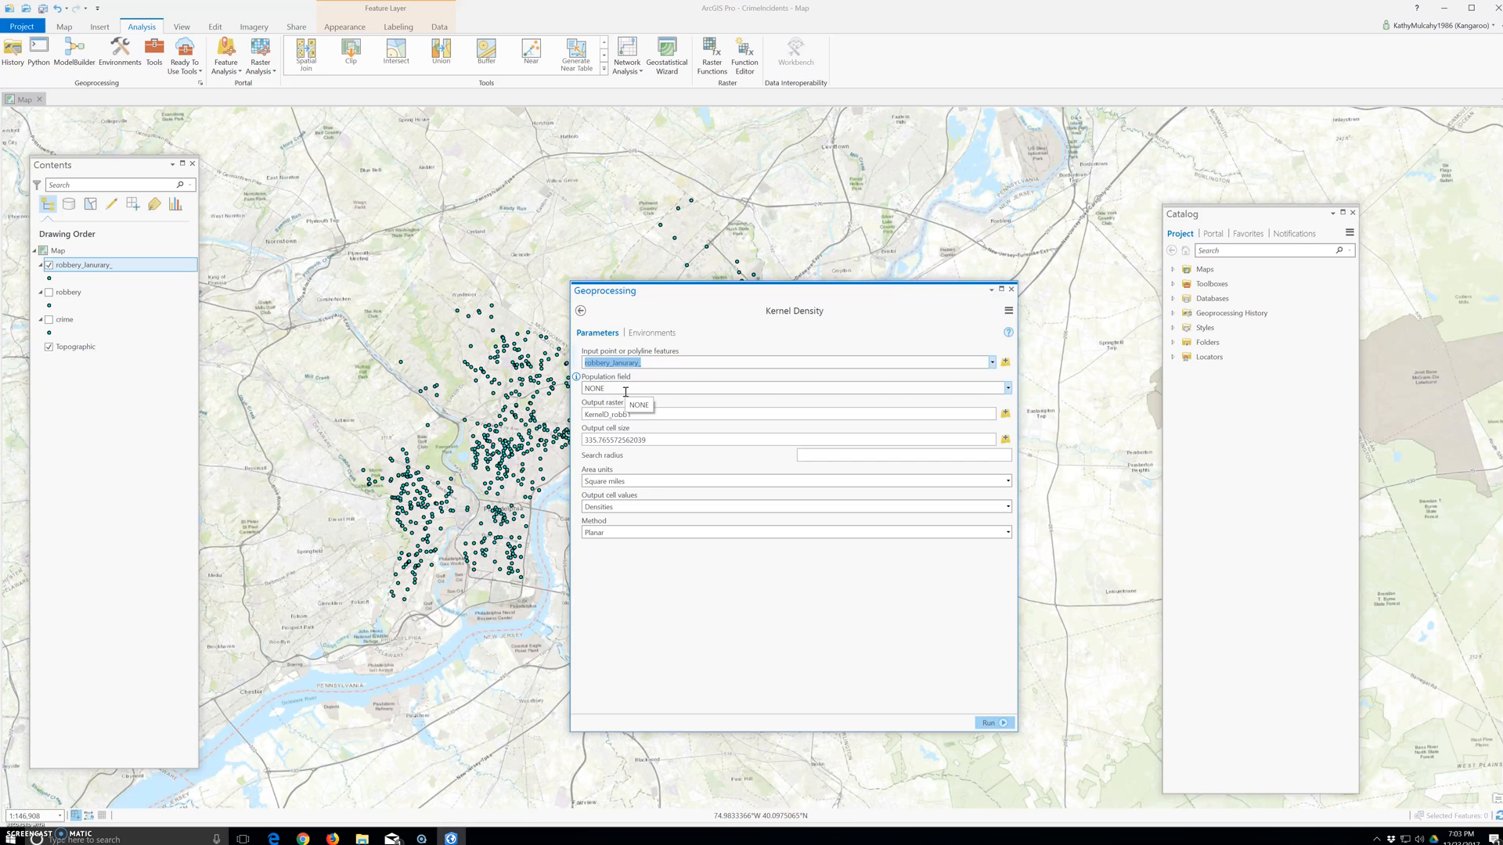
click(1008, 389)
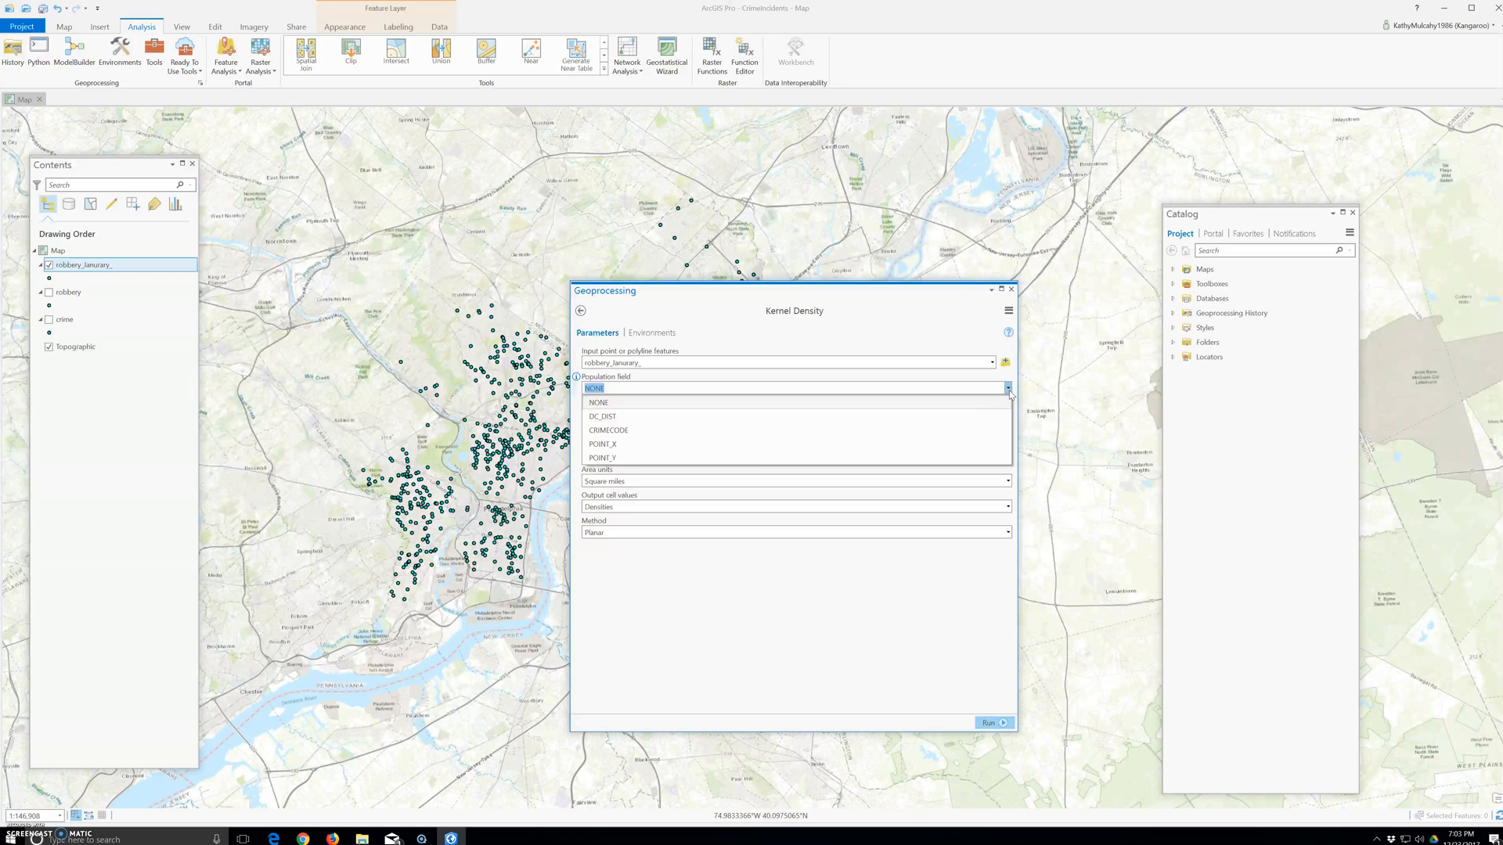
click(1009, 391)
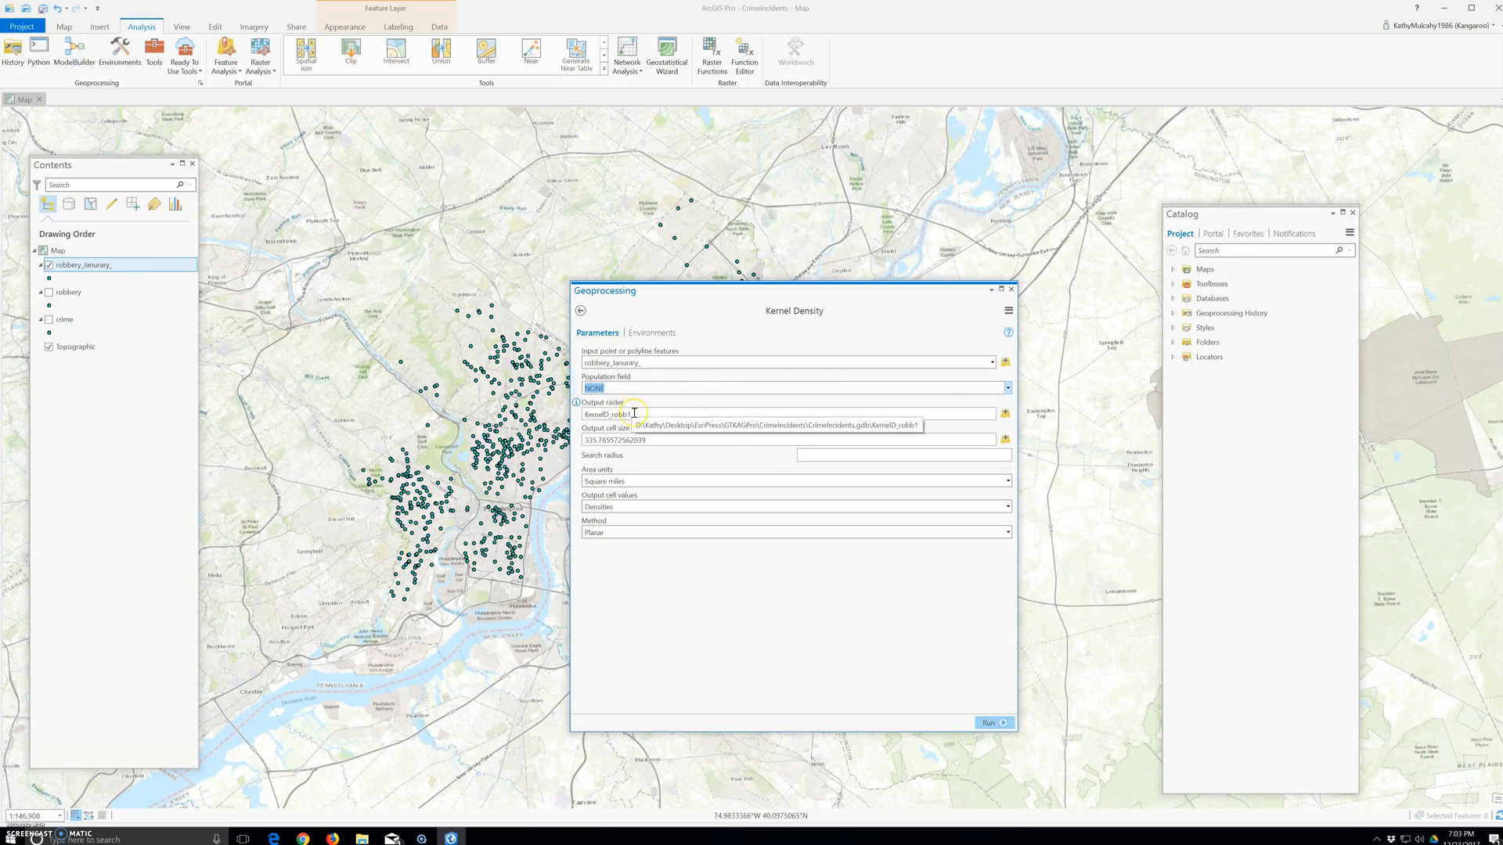
Name the output raster robbery_jan_density, run Kernel Density, and close the tool
click(643, 414)
click(909, 414)
double_click(850, 415)
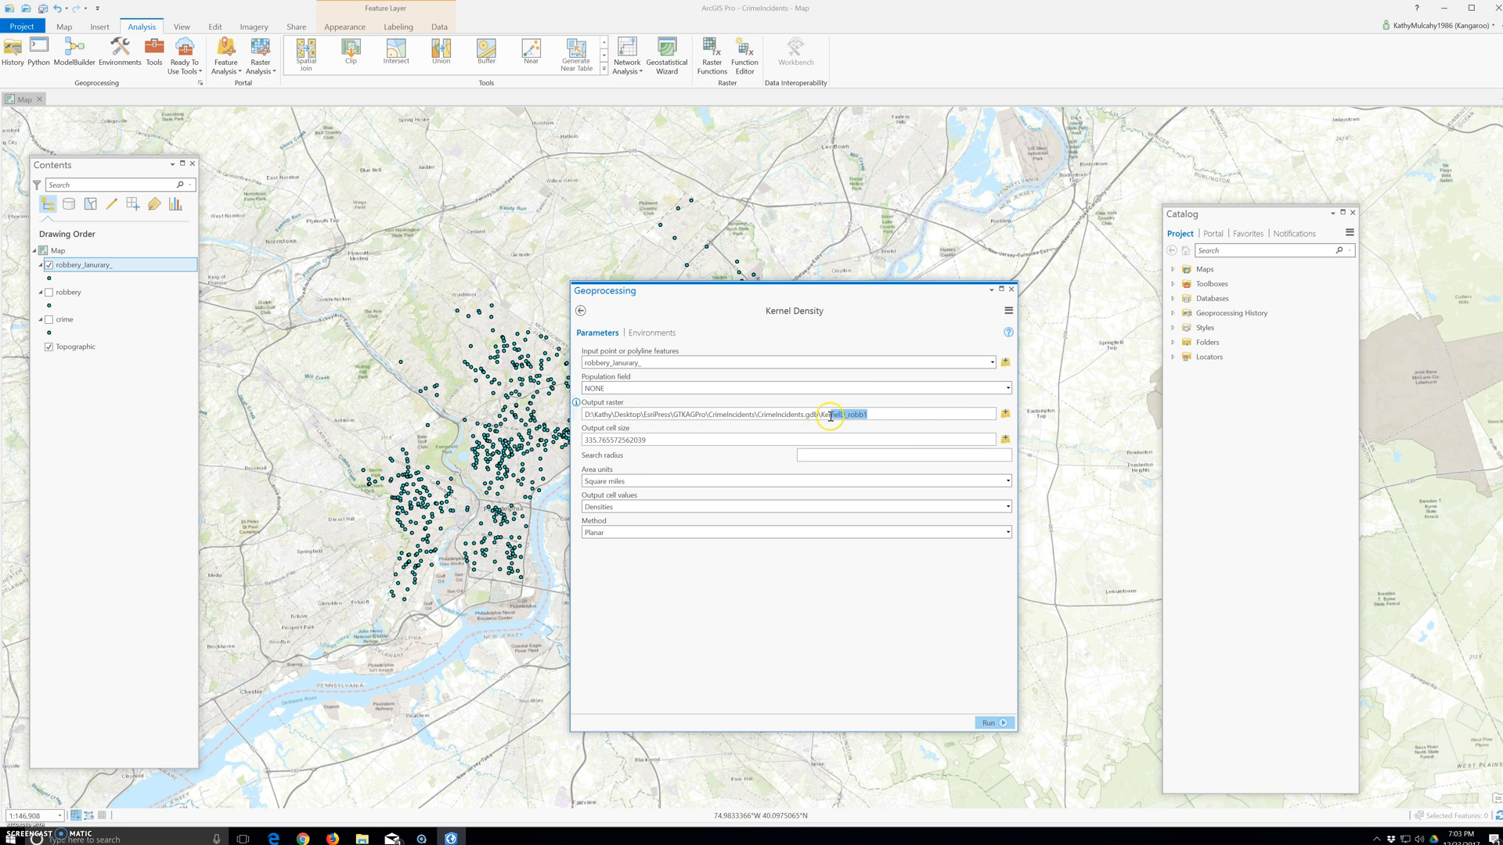
key(BackSpace)
text(robbery)
click(598, 508)
click(992, 723)
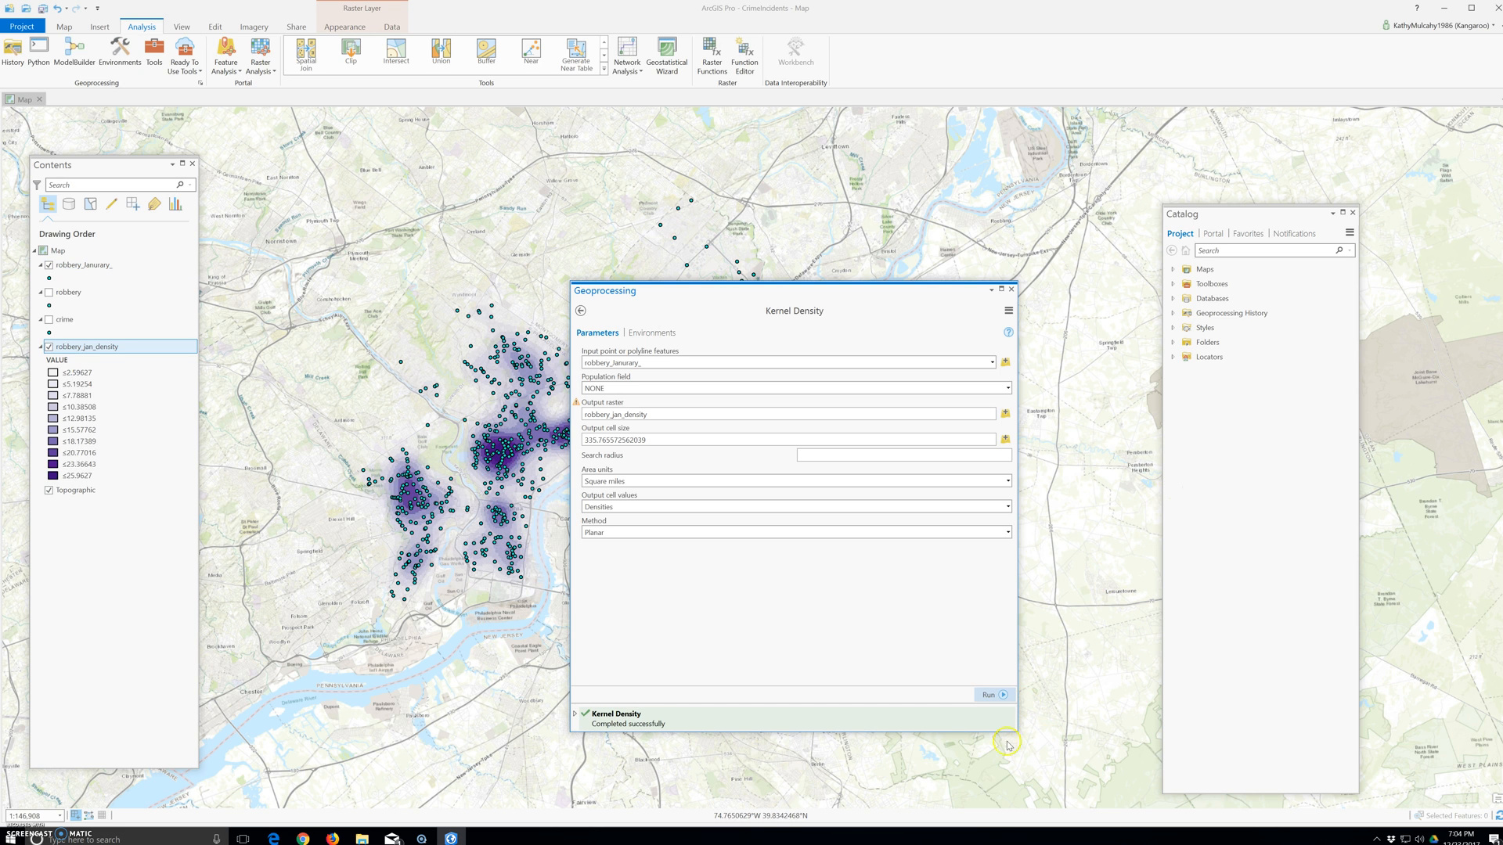
click(1011, 288)
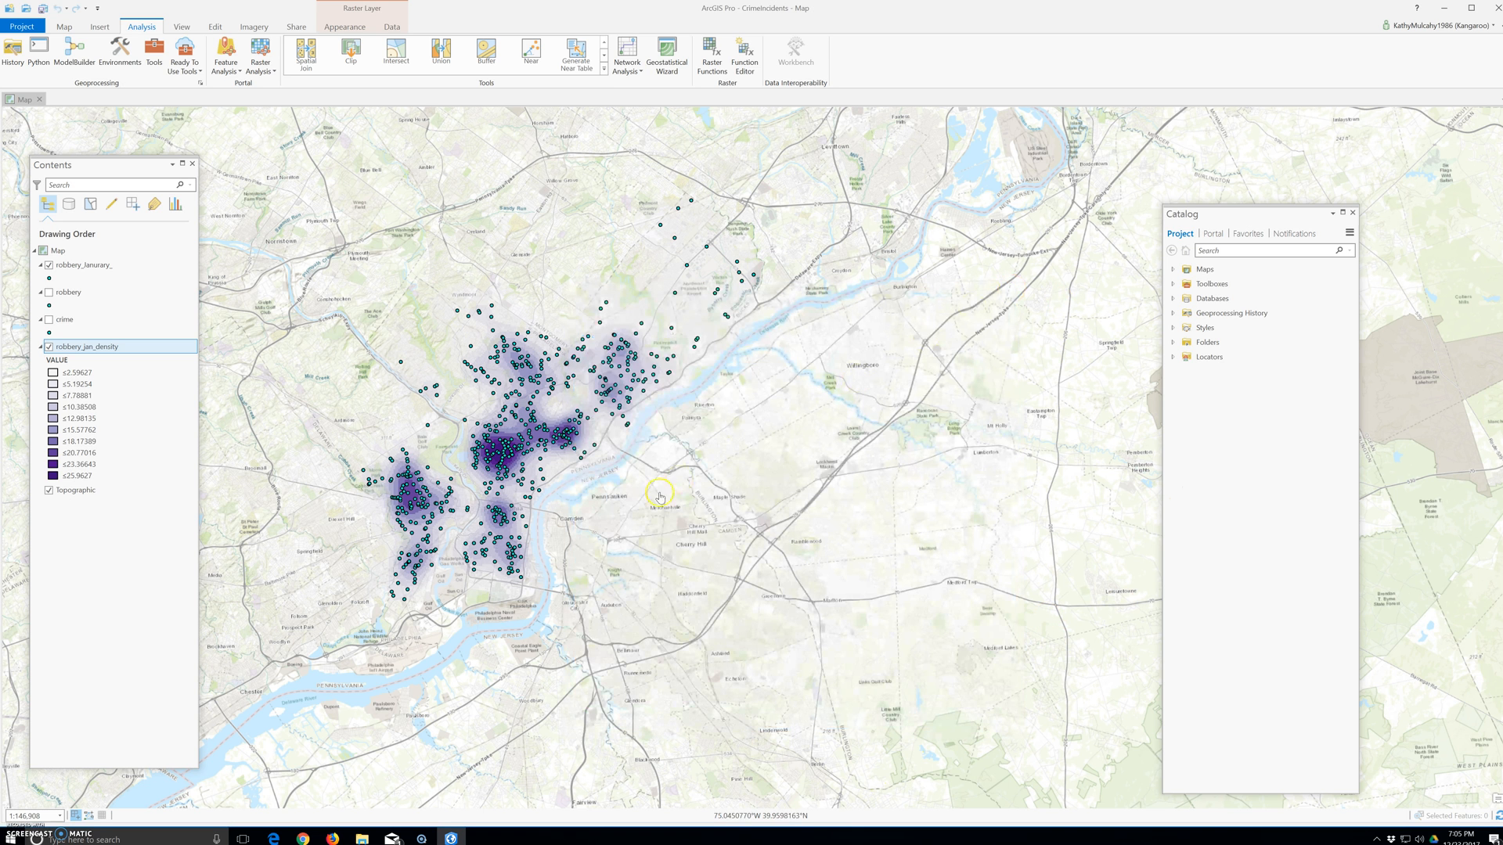
Open the symbology of the robbery_jan_density layer and set its lowest density class to no color
right_click(89, 355)
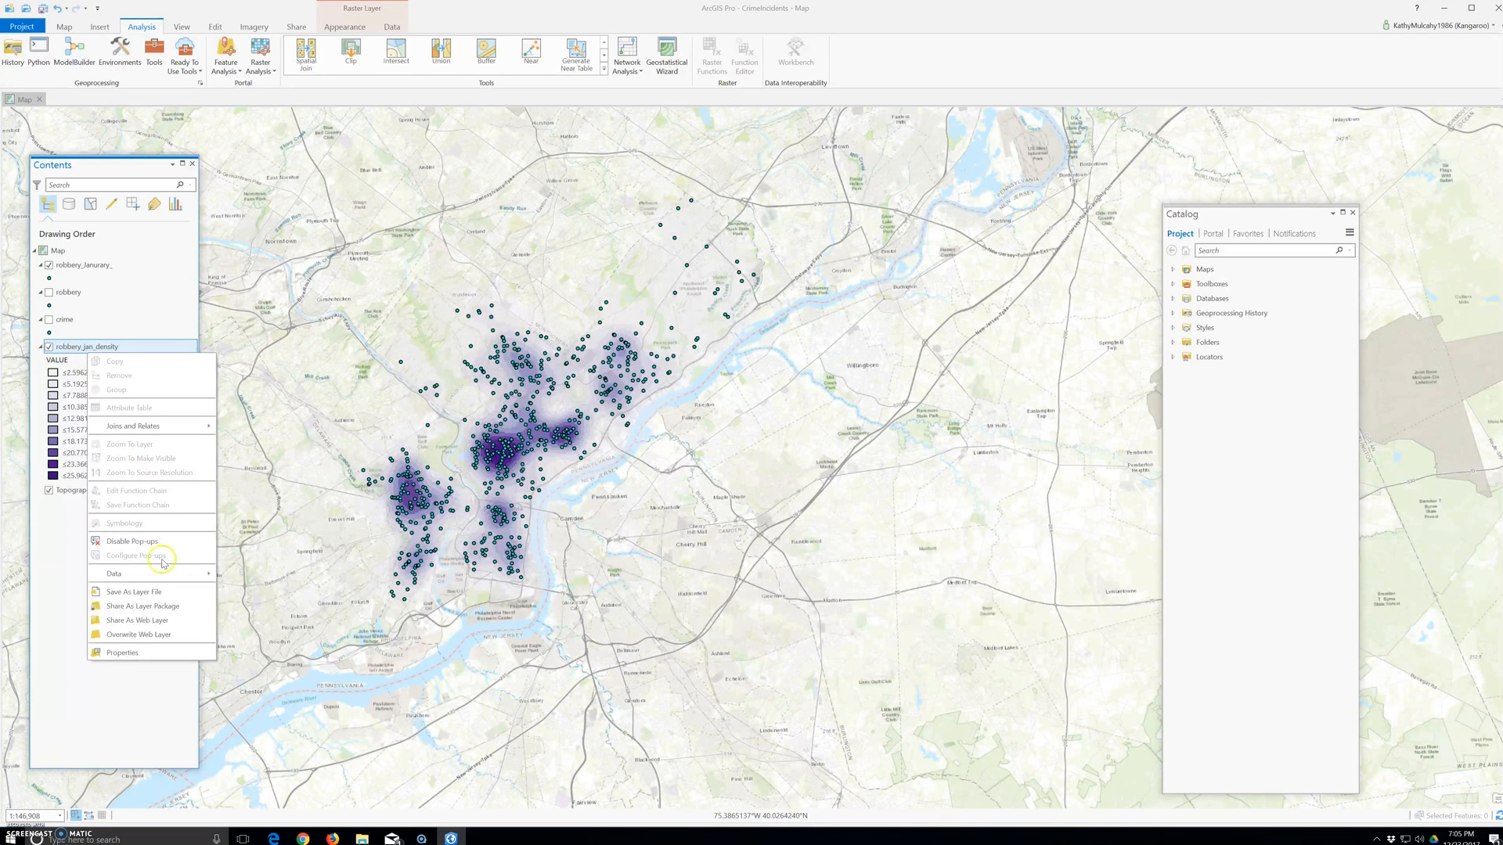
click(124, 523)
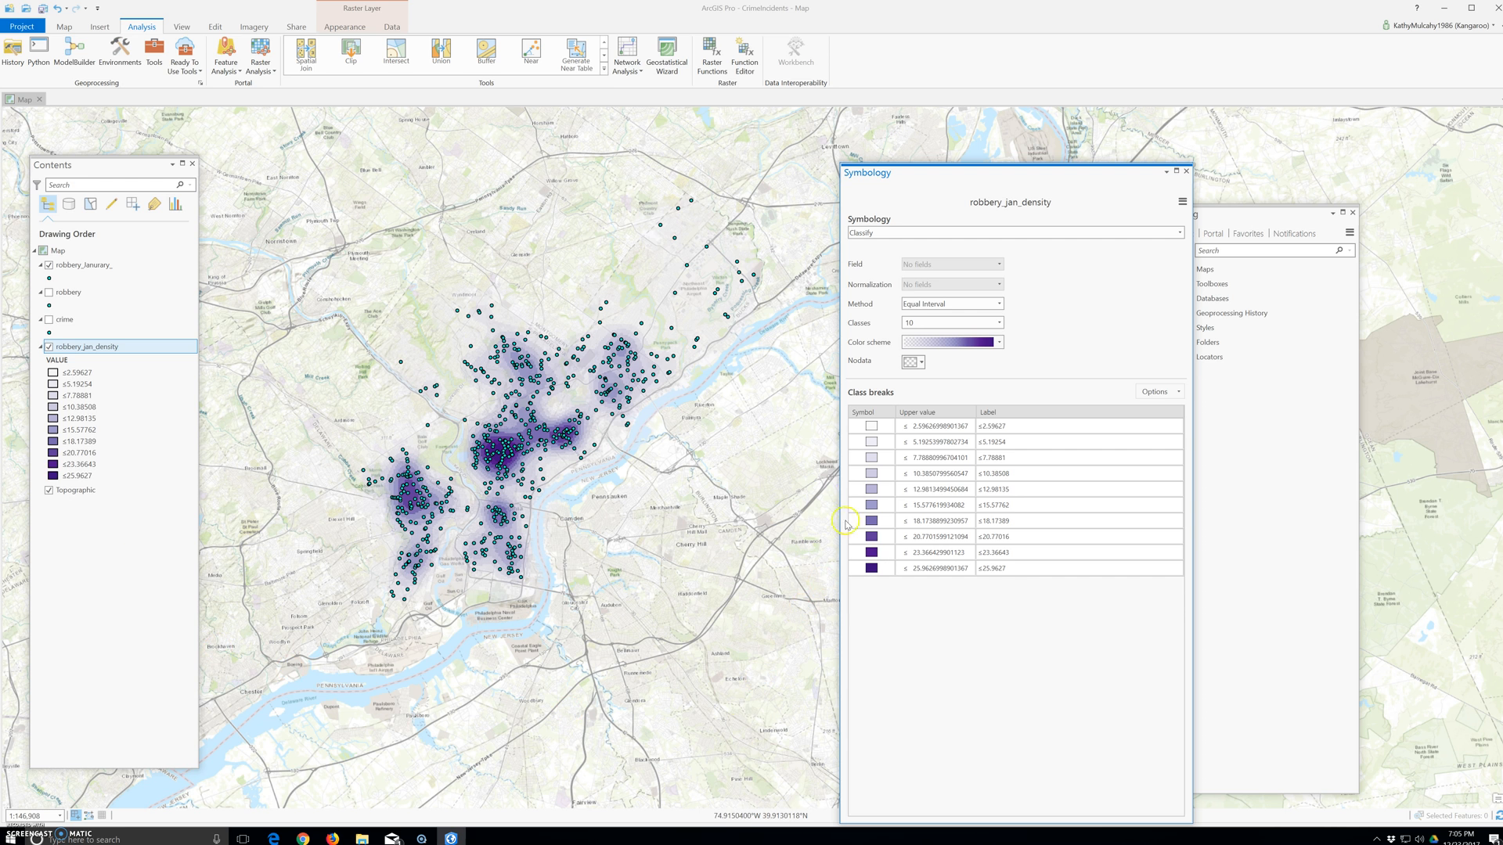
click(850, 493)
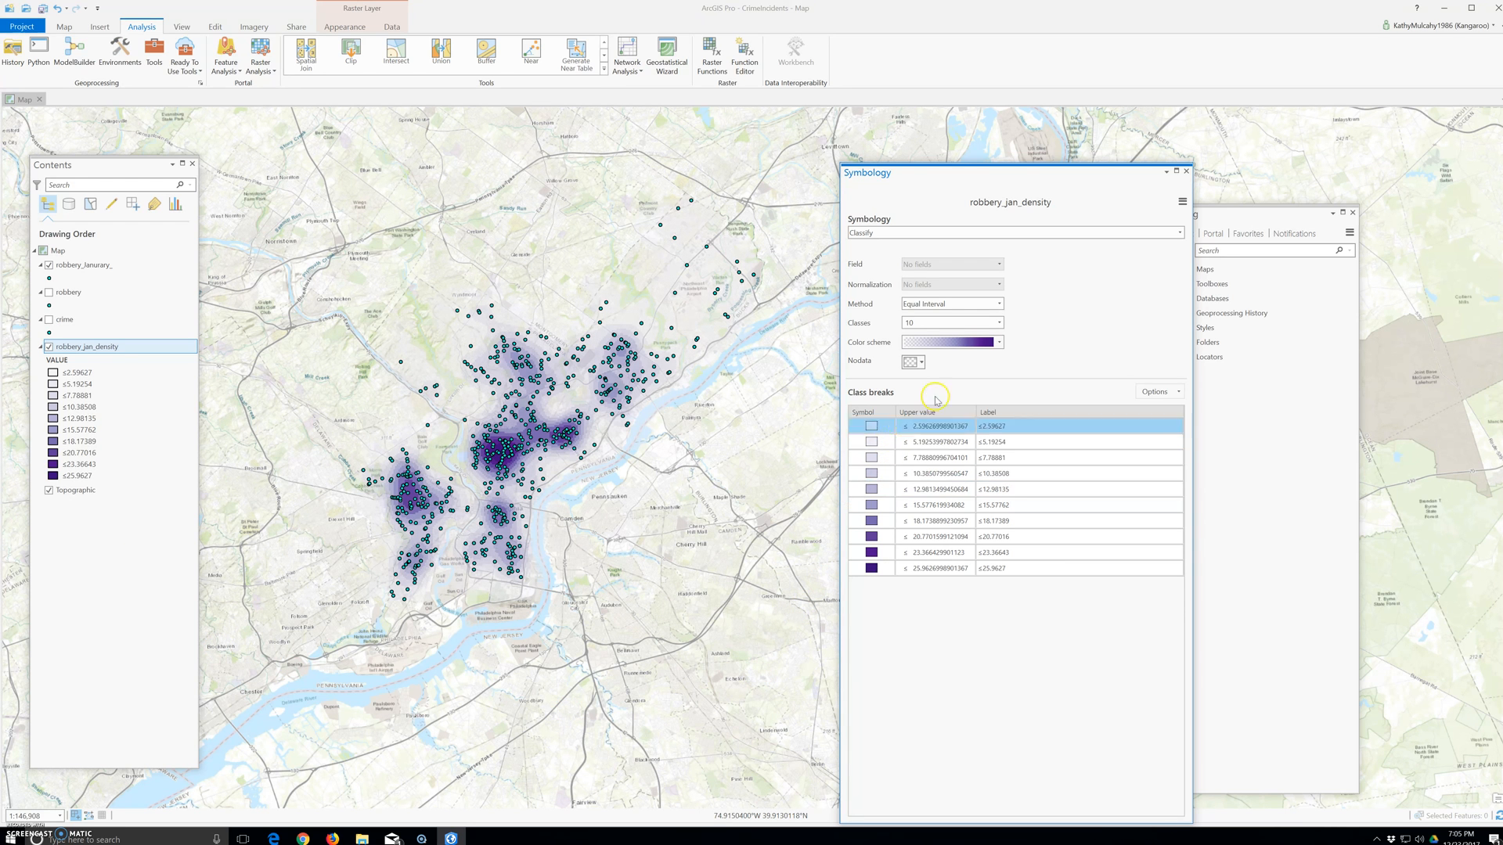
click(966, 301)
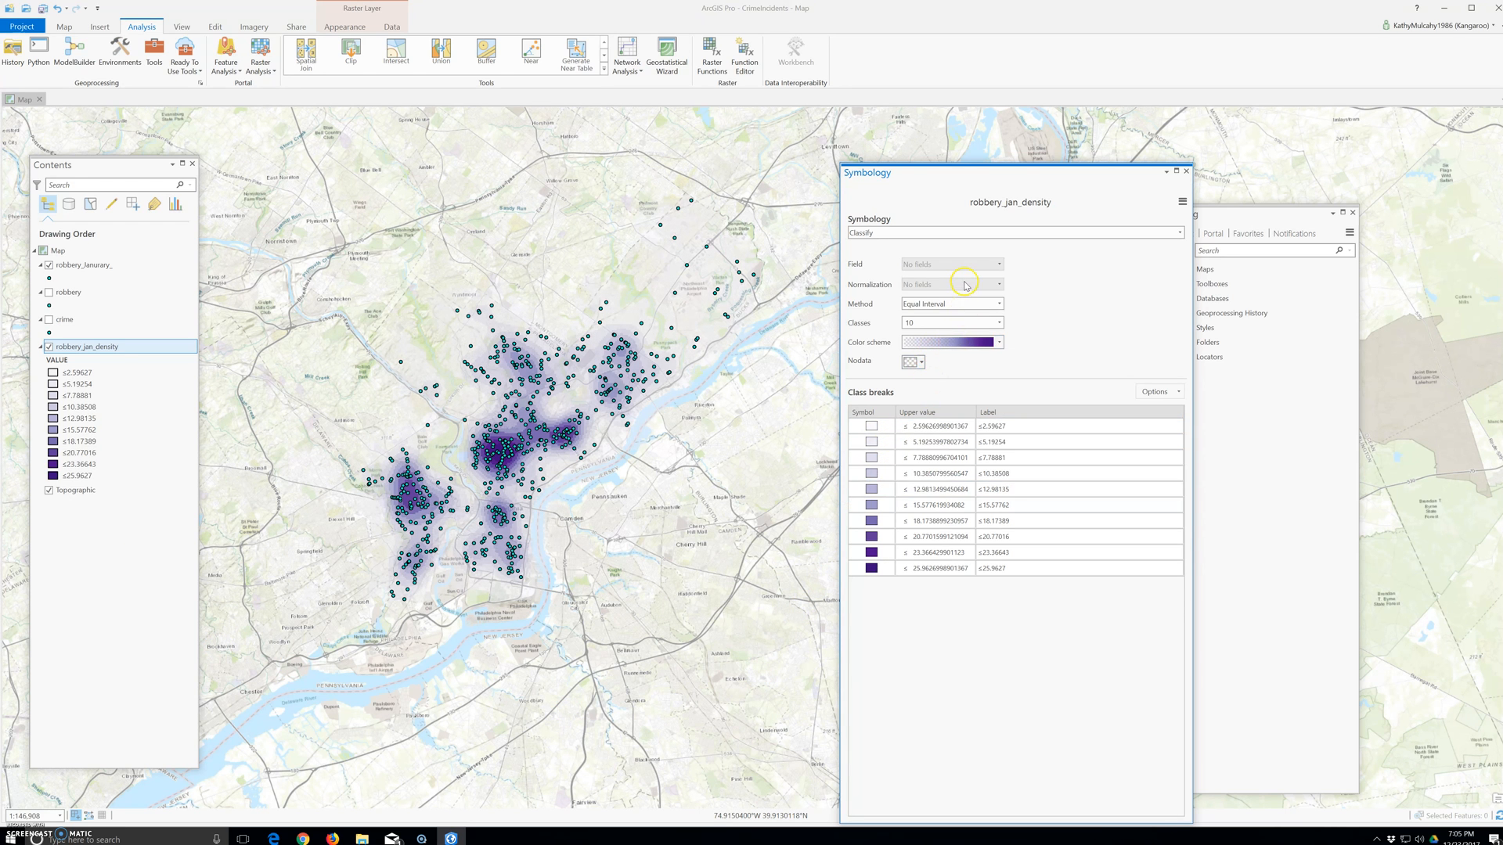
click(871, 426)
click(871, 428)
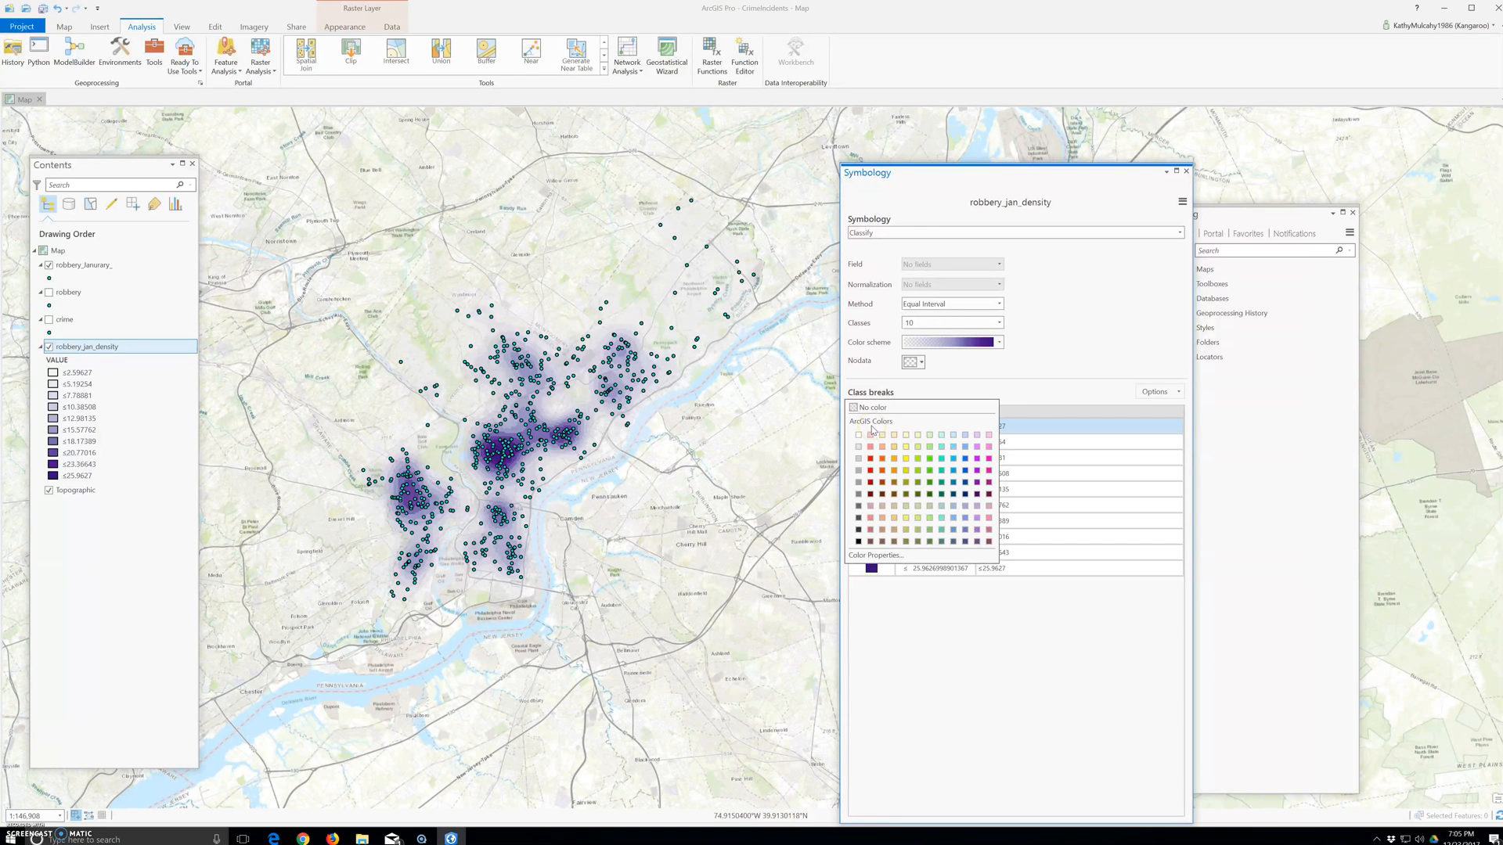
click(869, 408)
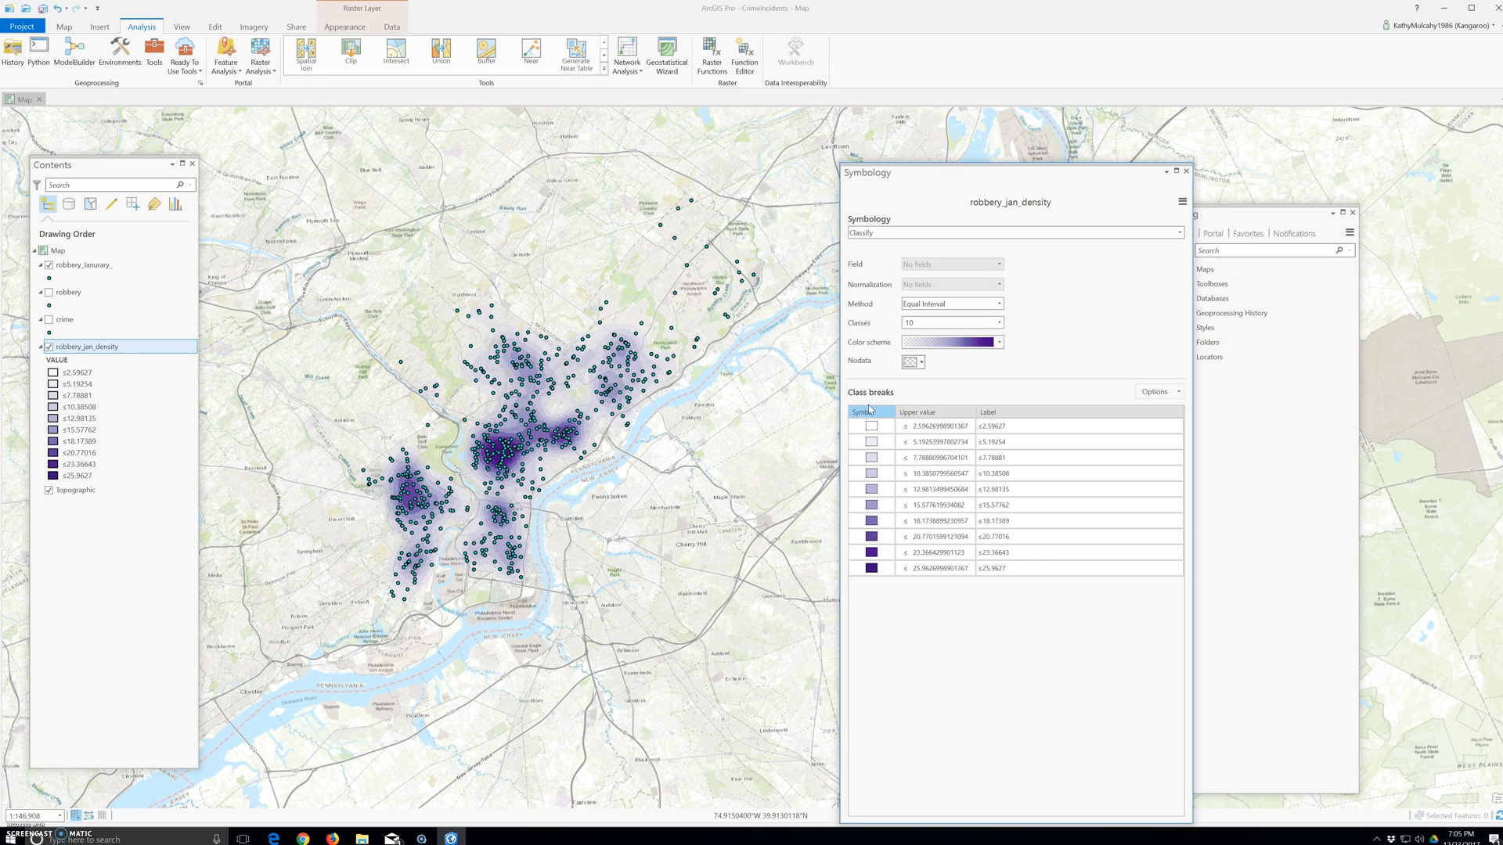
click(866, 420)
click(865, 427)
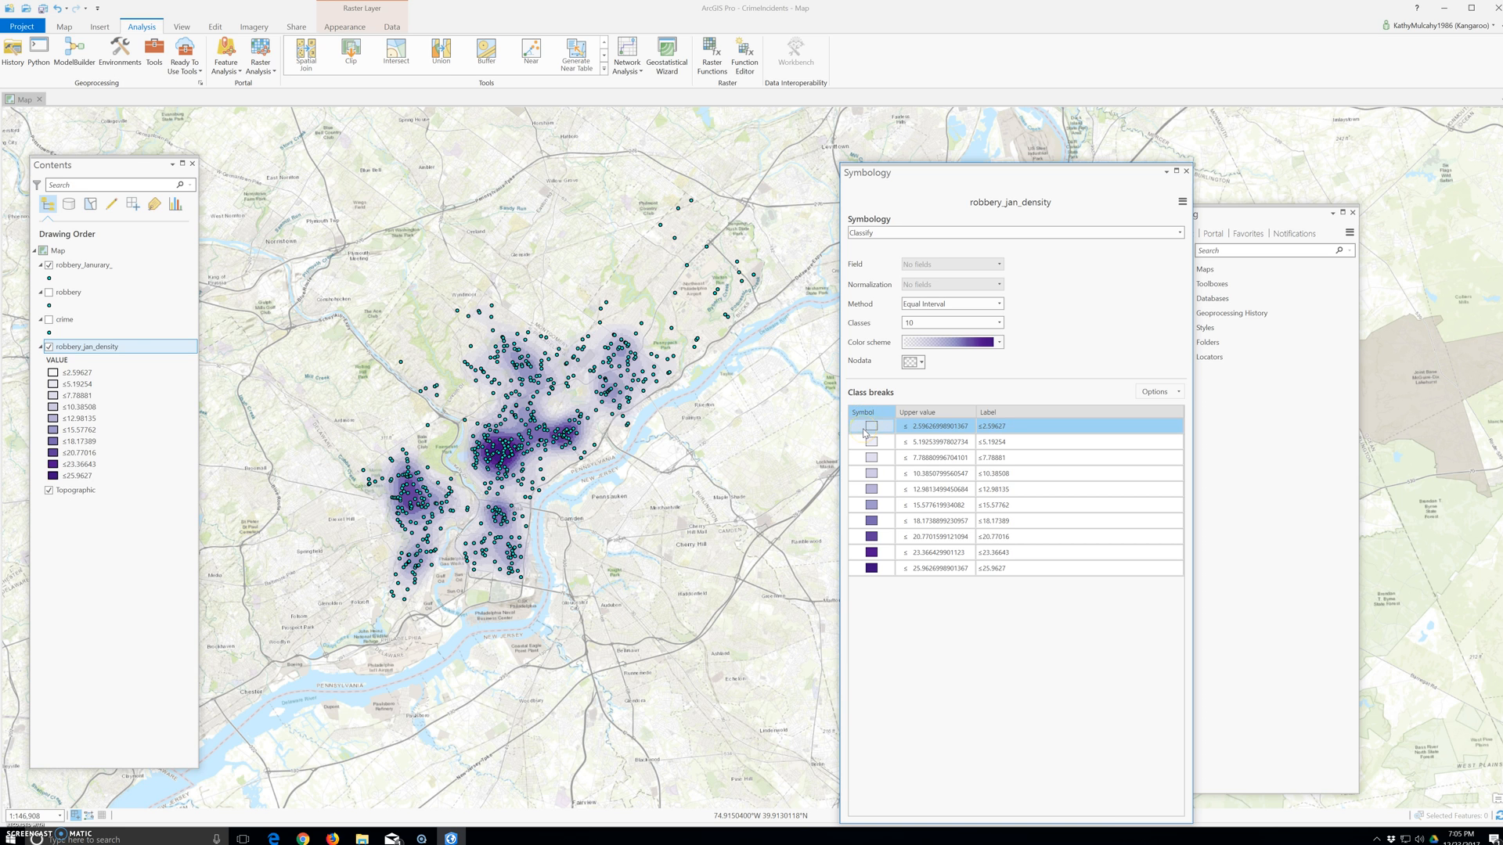
click(863, 435)
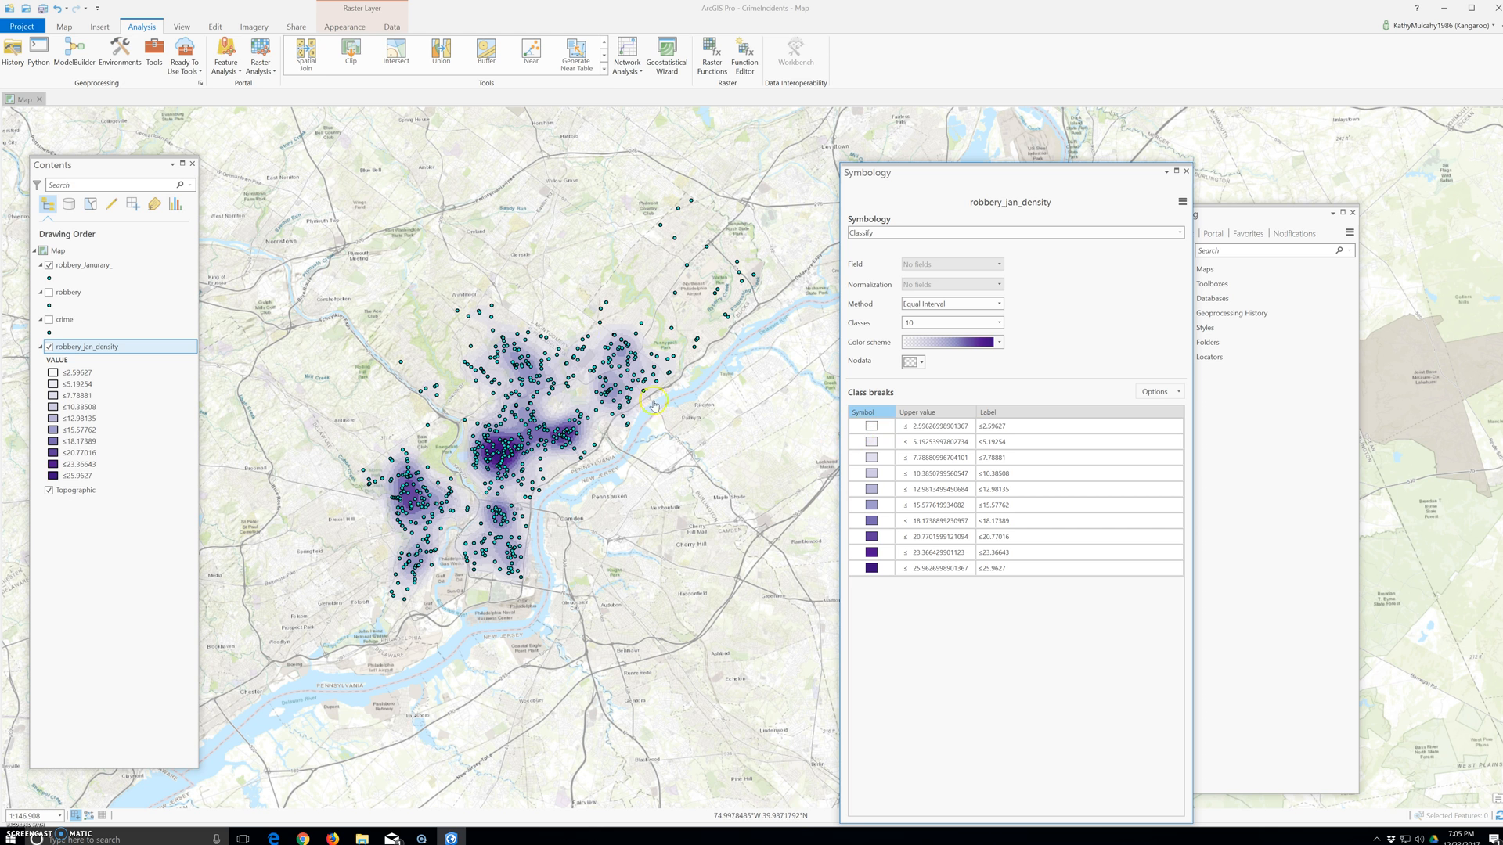
Set the transparency of the robbery_jan_density layer to 40% and dismiss any pixel pop-up on the map
click(341, 28)
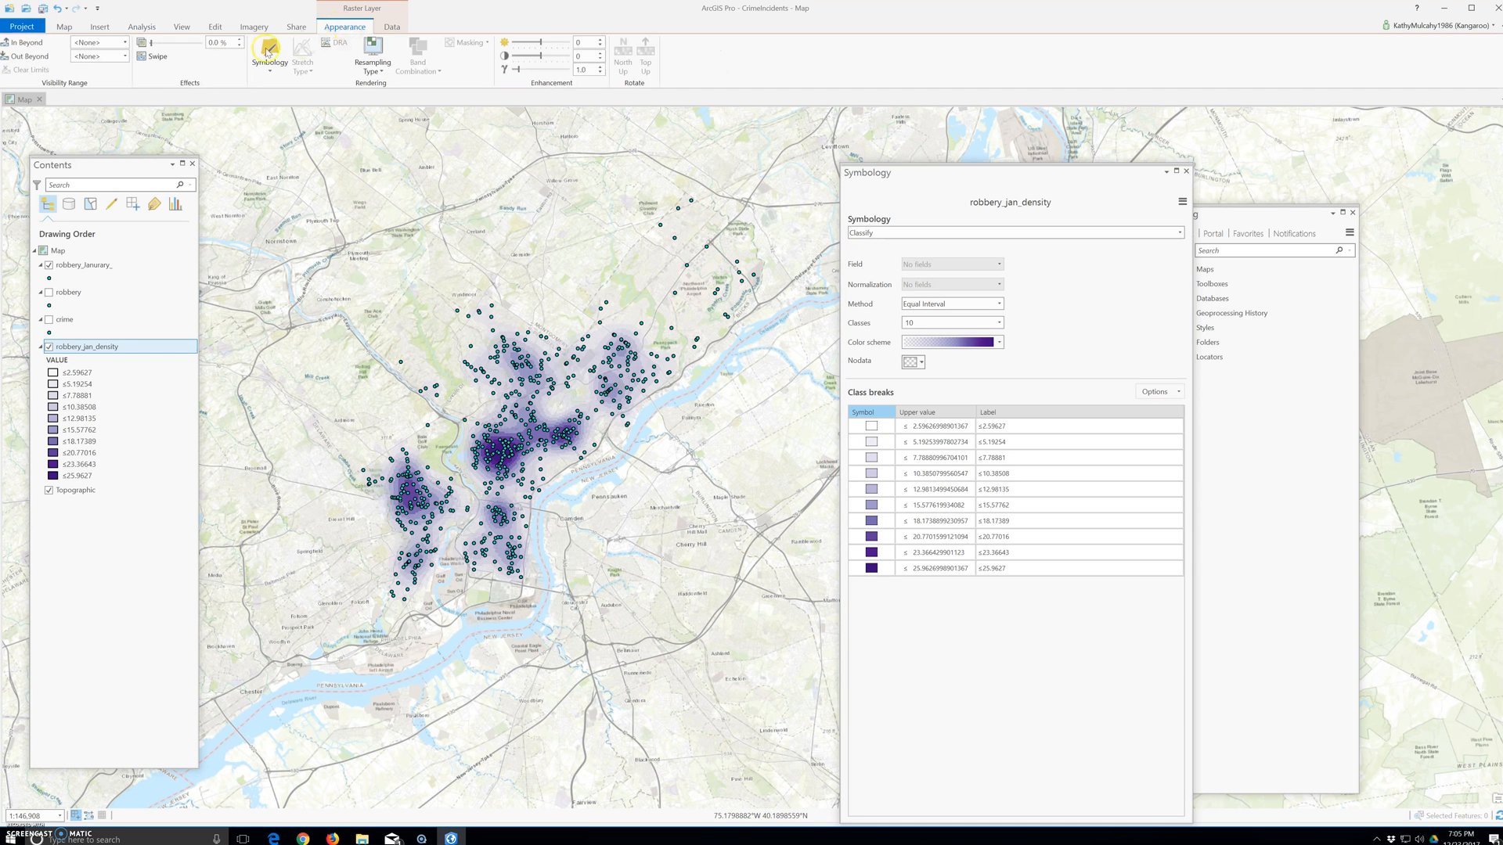
click(218, 42)
key(BackSpace)
key(BackSpace)
key(BackSpace)
text(40)
click(189, 77)
click(612, 575)
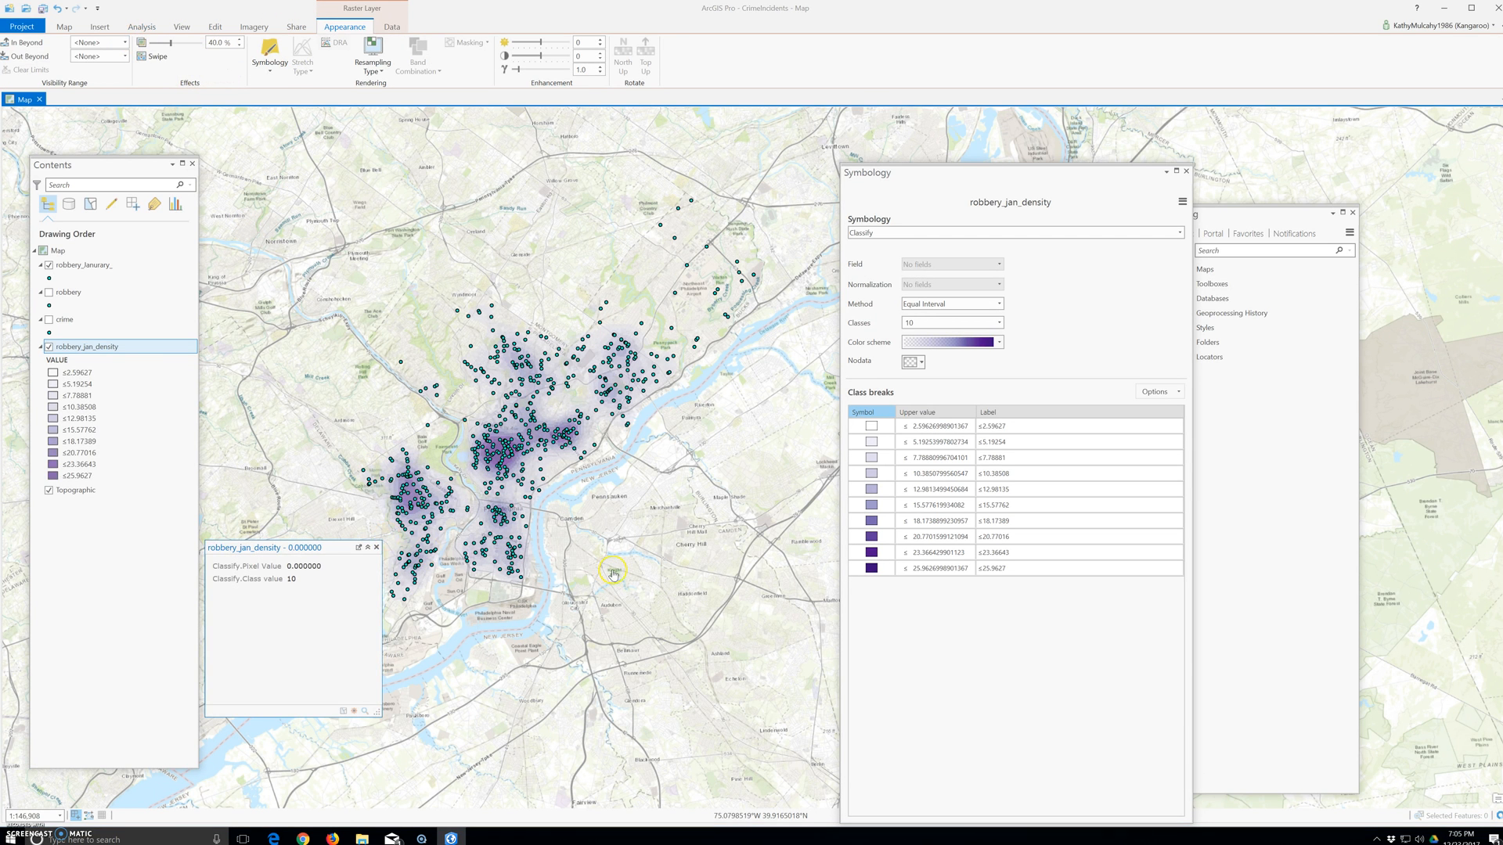
click(377, 548)
click(689, 699)
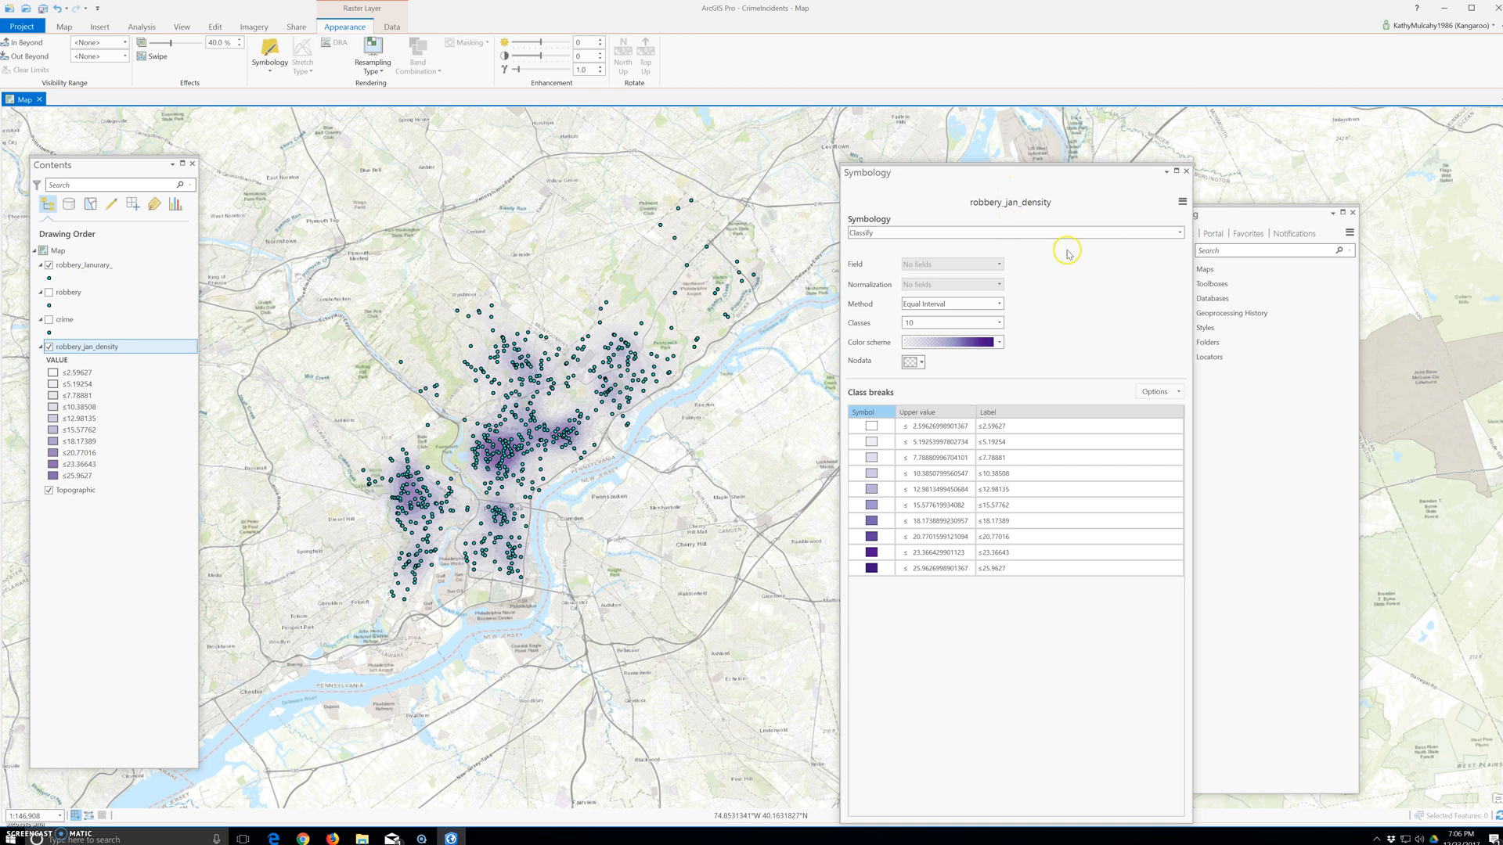
Close the symbology settings of the density layer and save the project
drag(1182, 171, 1185, 174)
click(1185, 174)
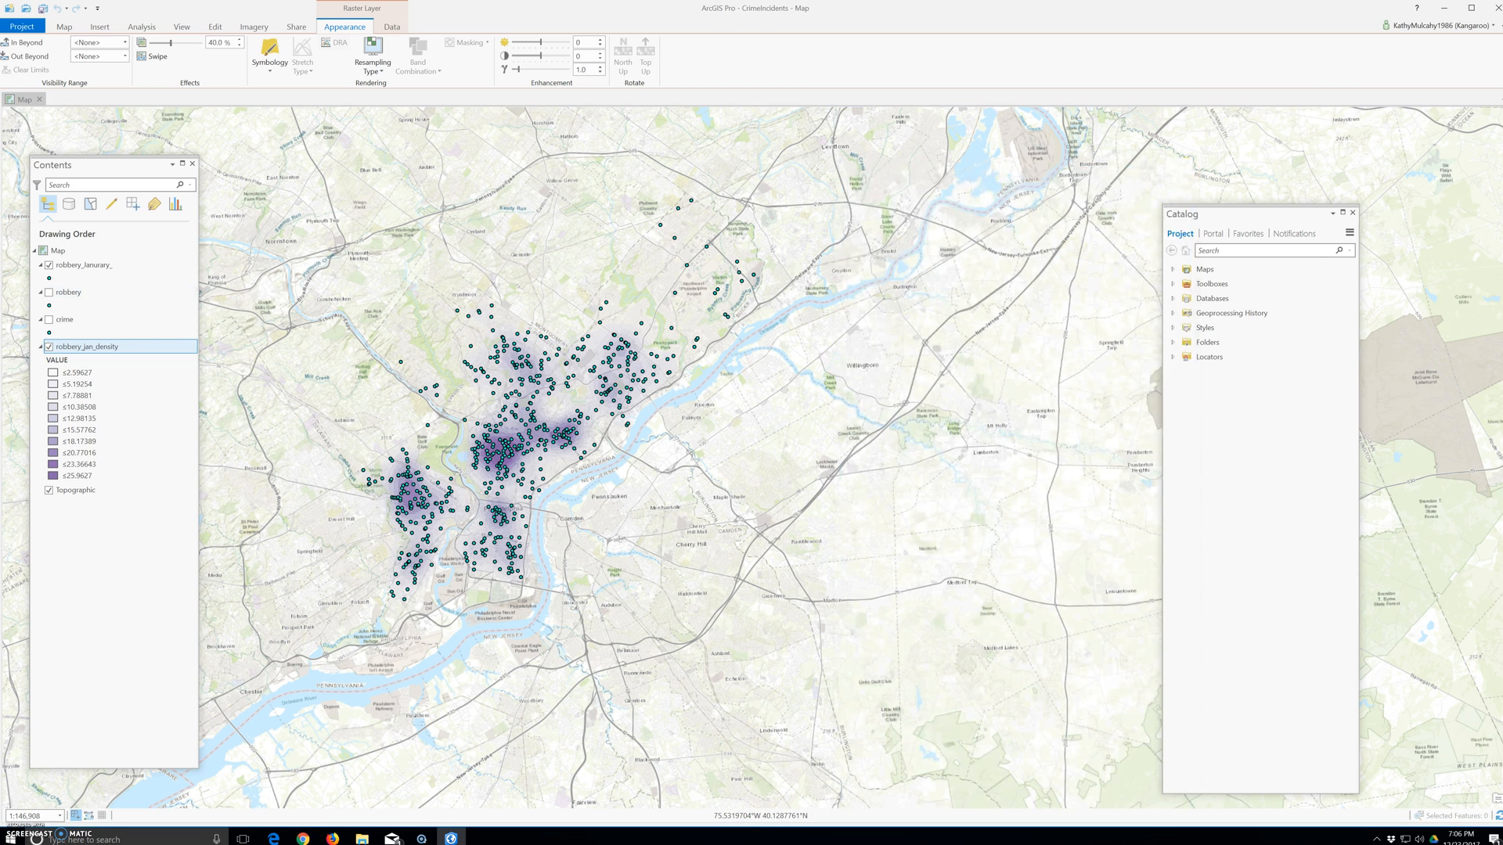
click(22, 25)
click(22, 98)
Hide the robbery_jan_density and robbery_Janurary_ layers and show the full robbery layer on the map
click(48, 348)
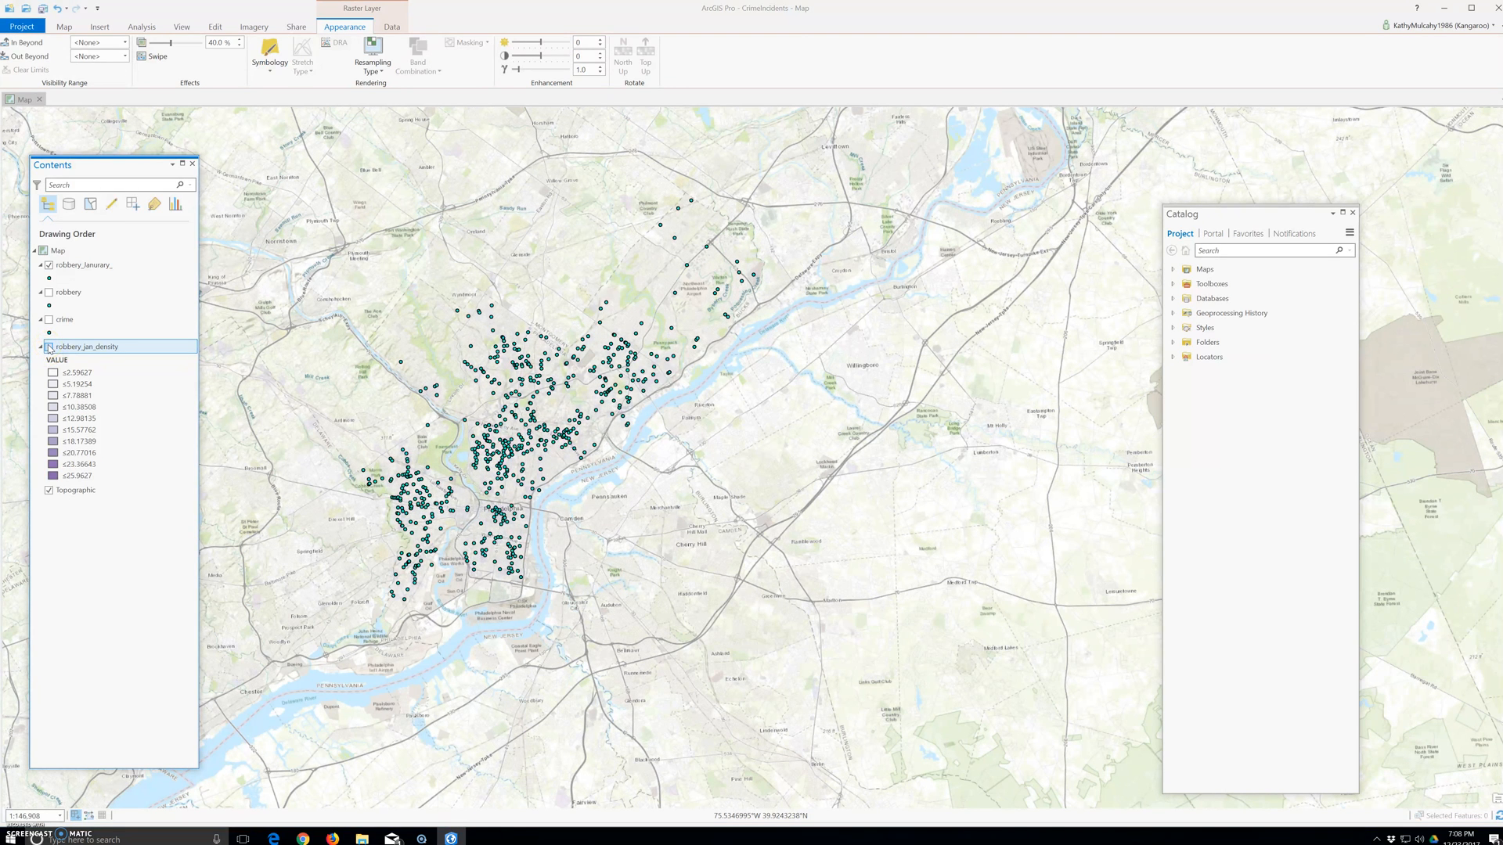
click(49, 266)
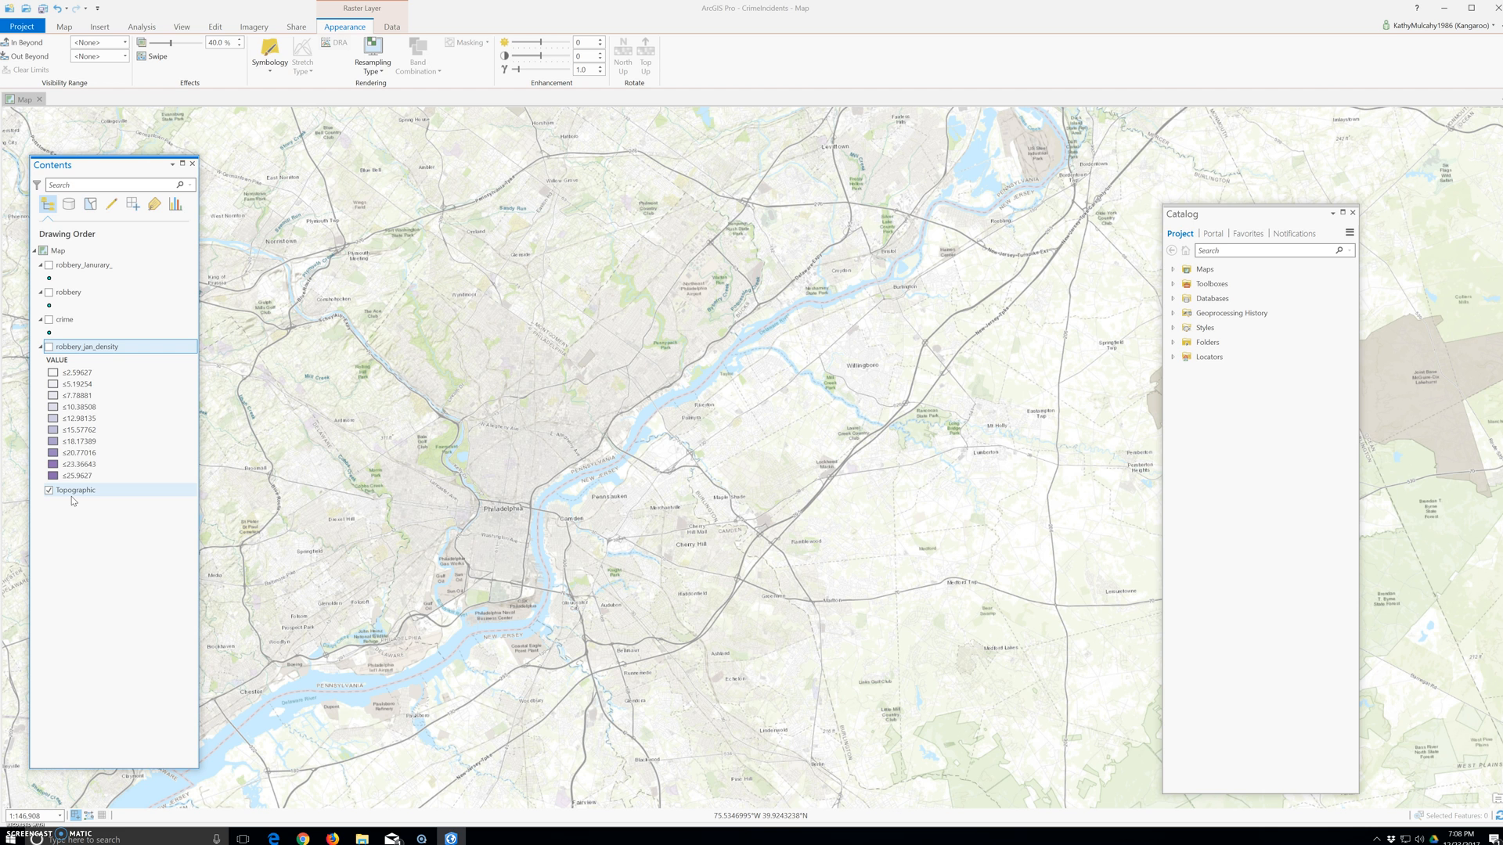
click(49, 292)
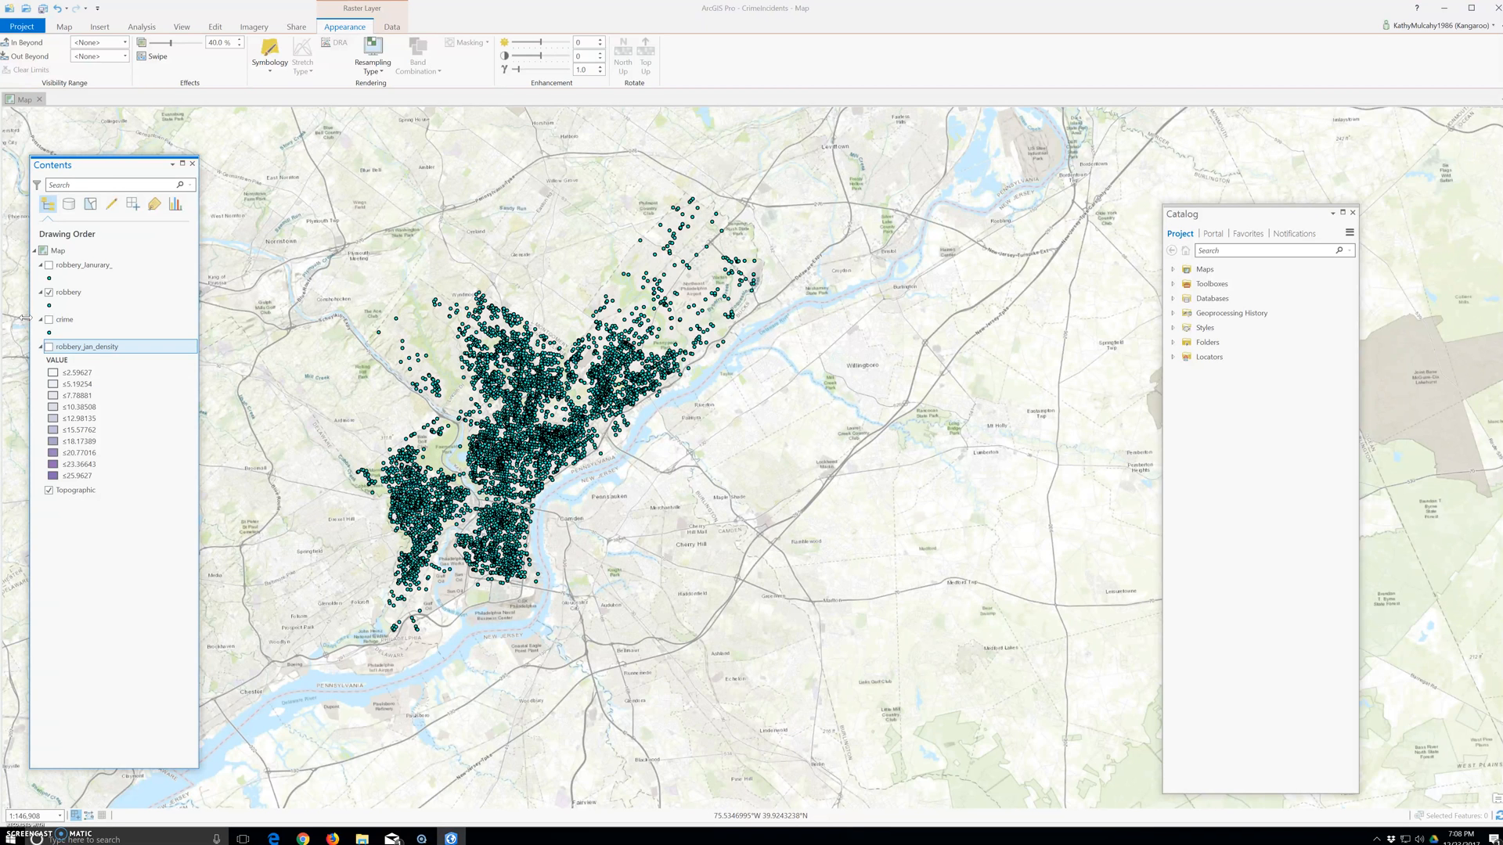
Open the Optimized Hot Spot Analysis tool and choose robbery as its input features
click(144, 30)
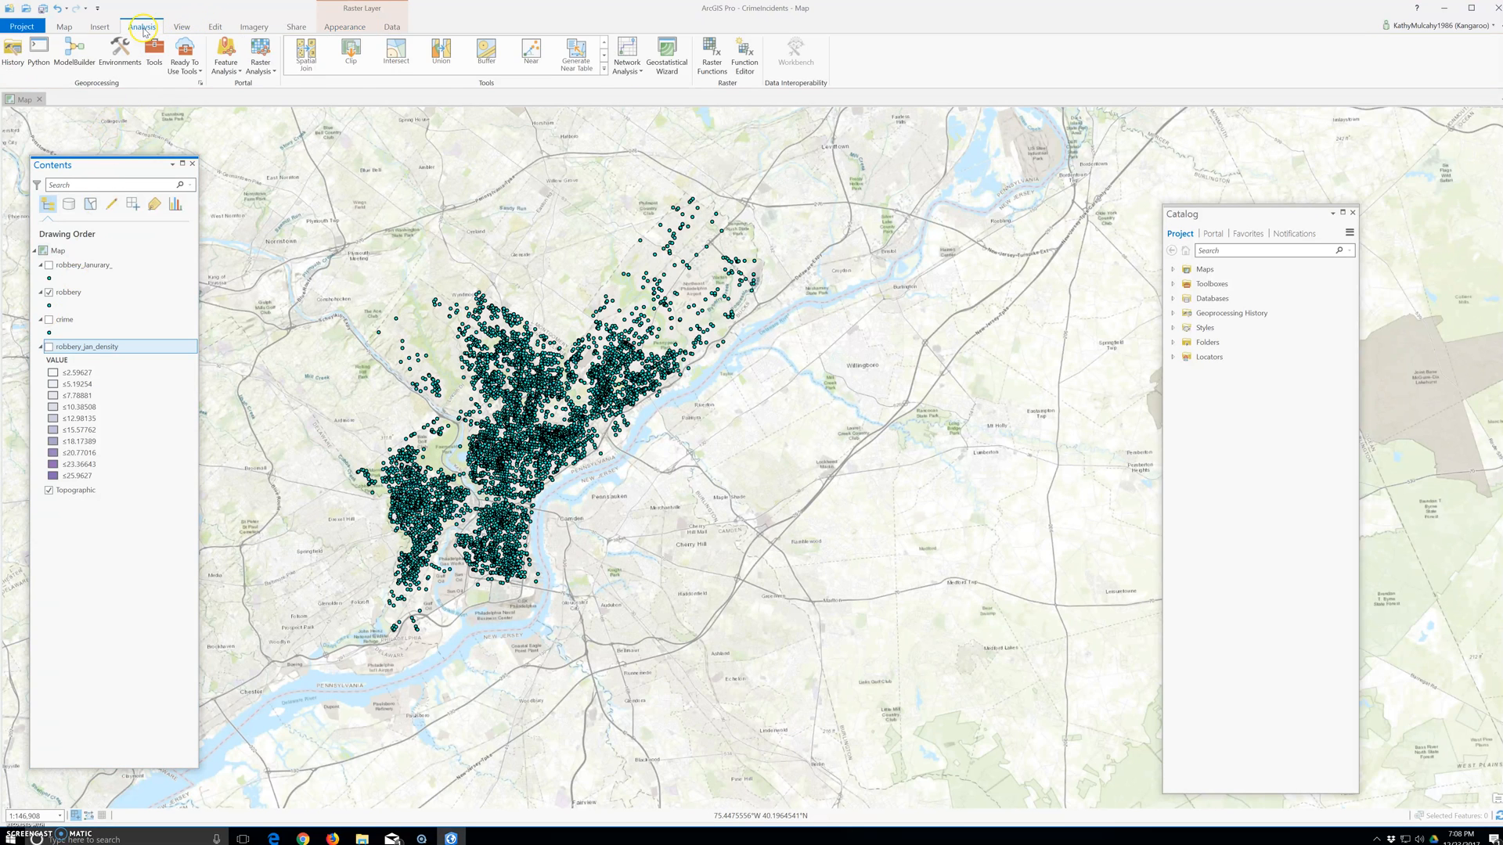
click(605, 57)
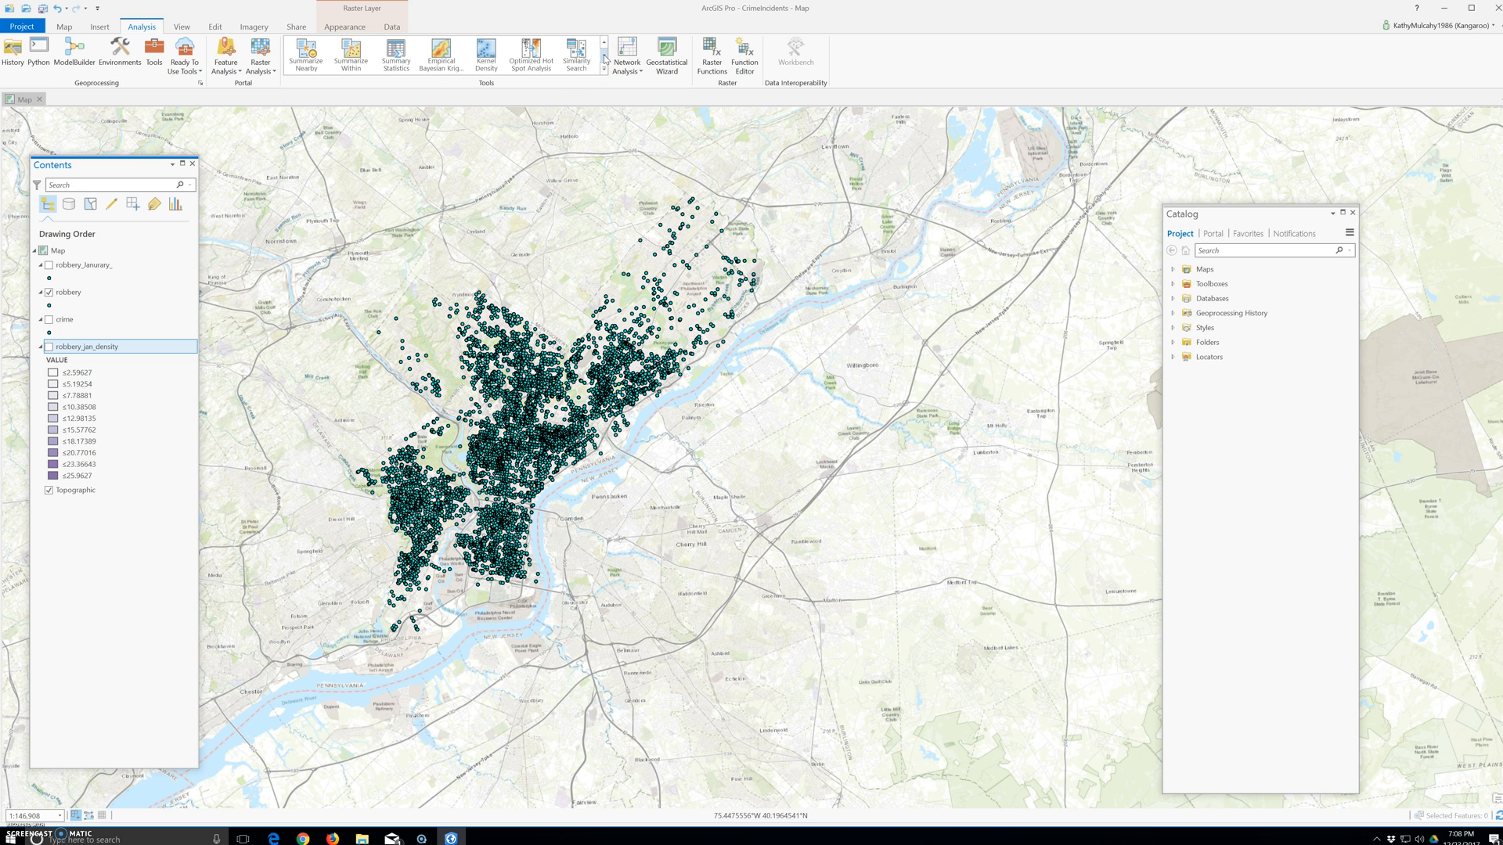
click(529, 59)
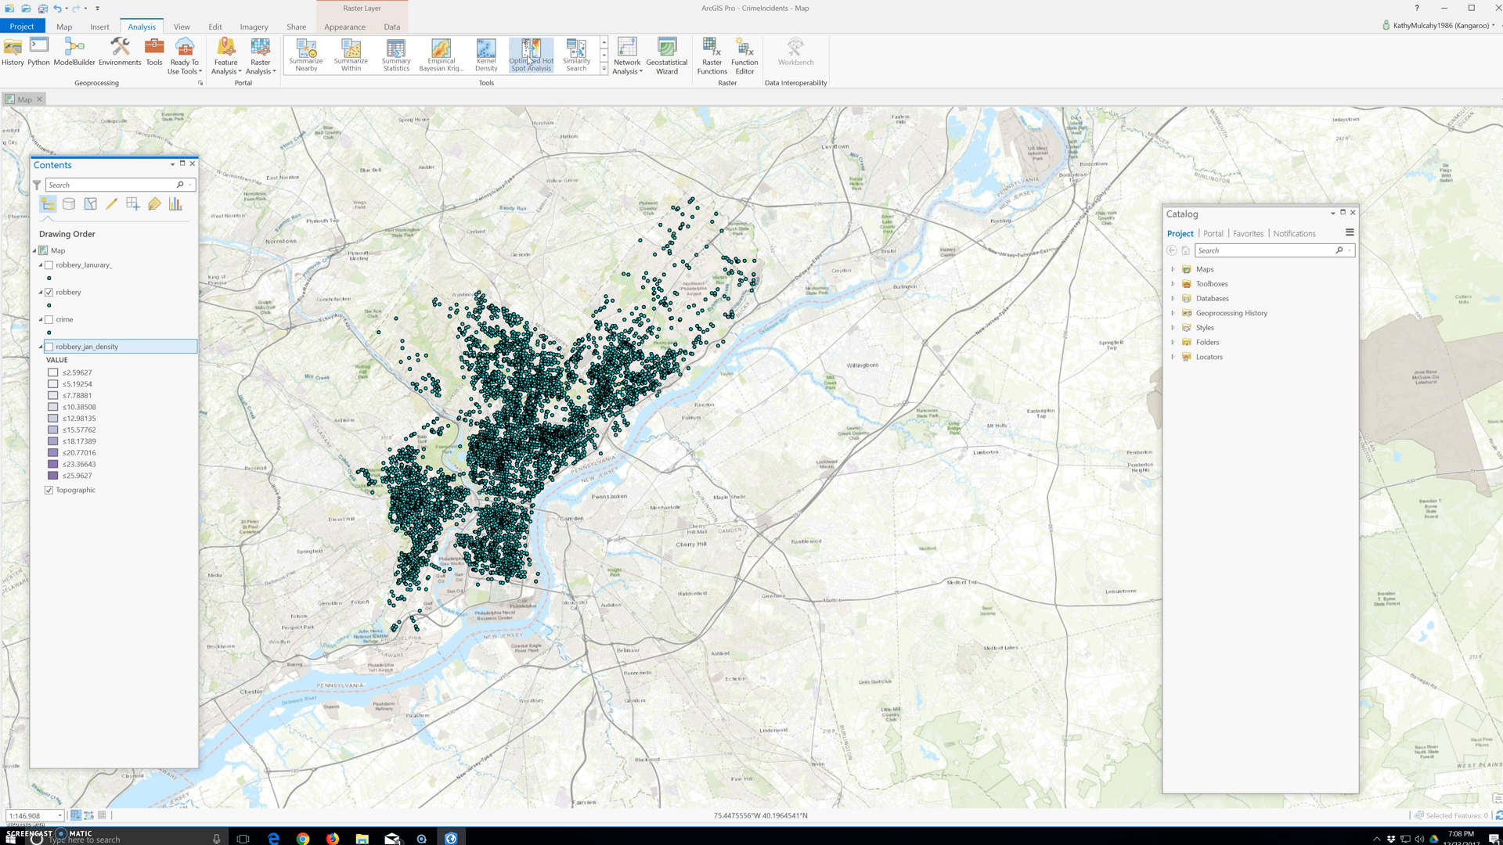
click(519, 65)
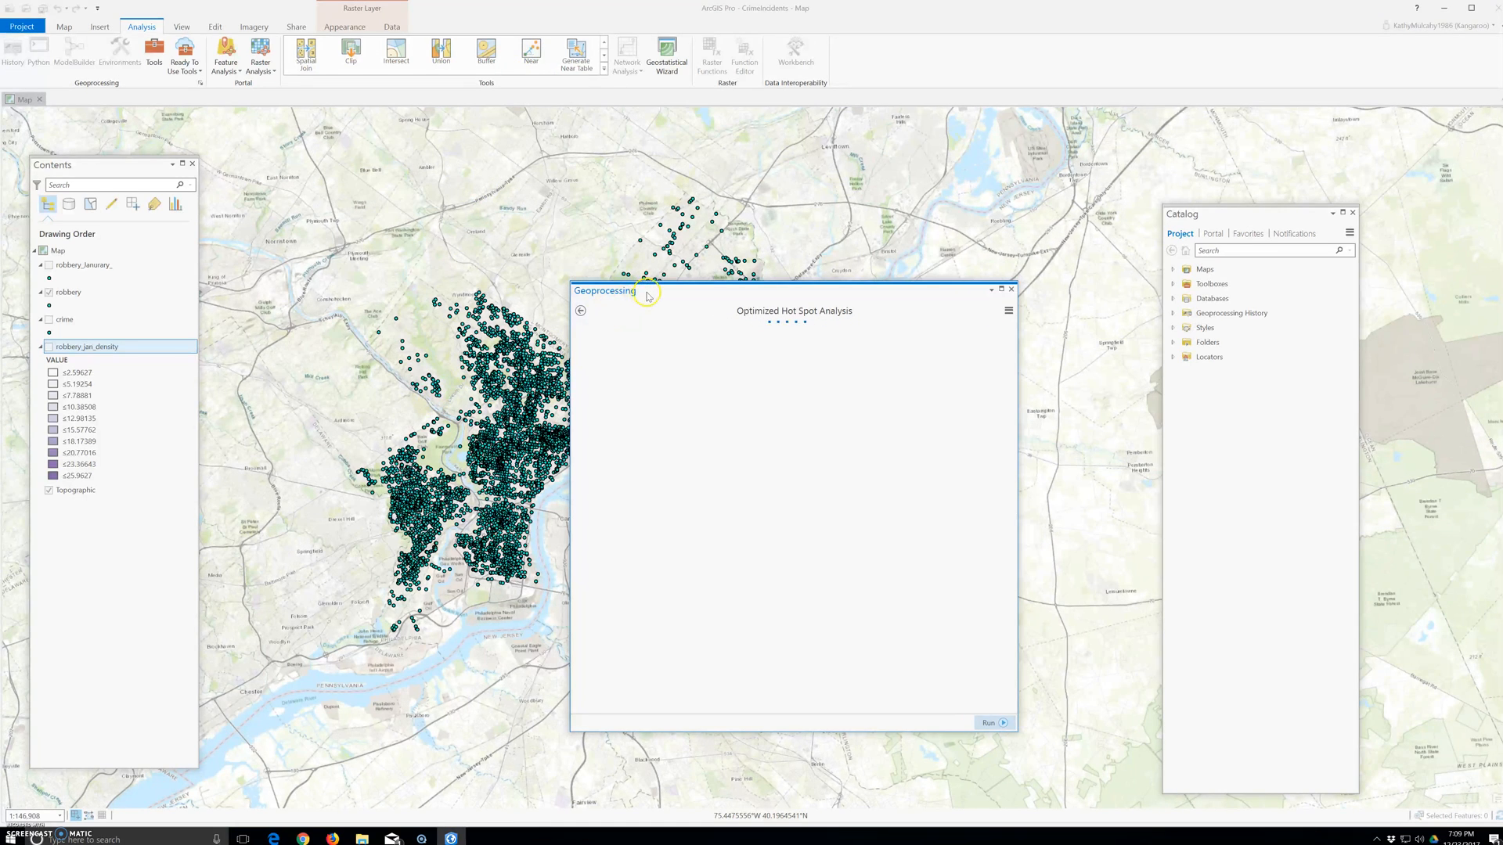
drag(648, 291, 608, 274)
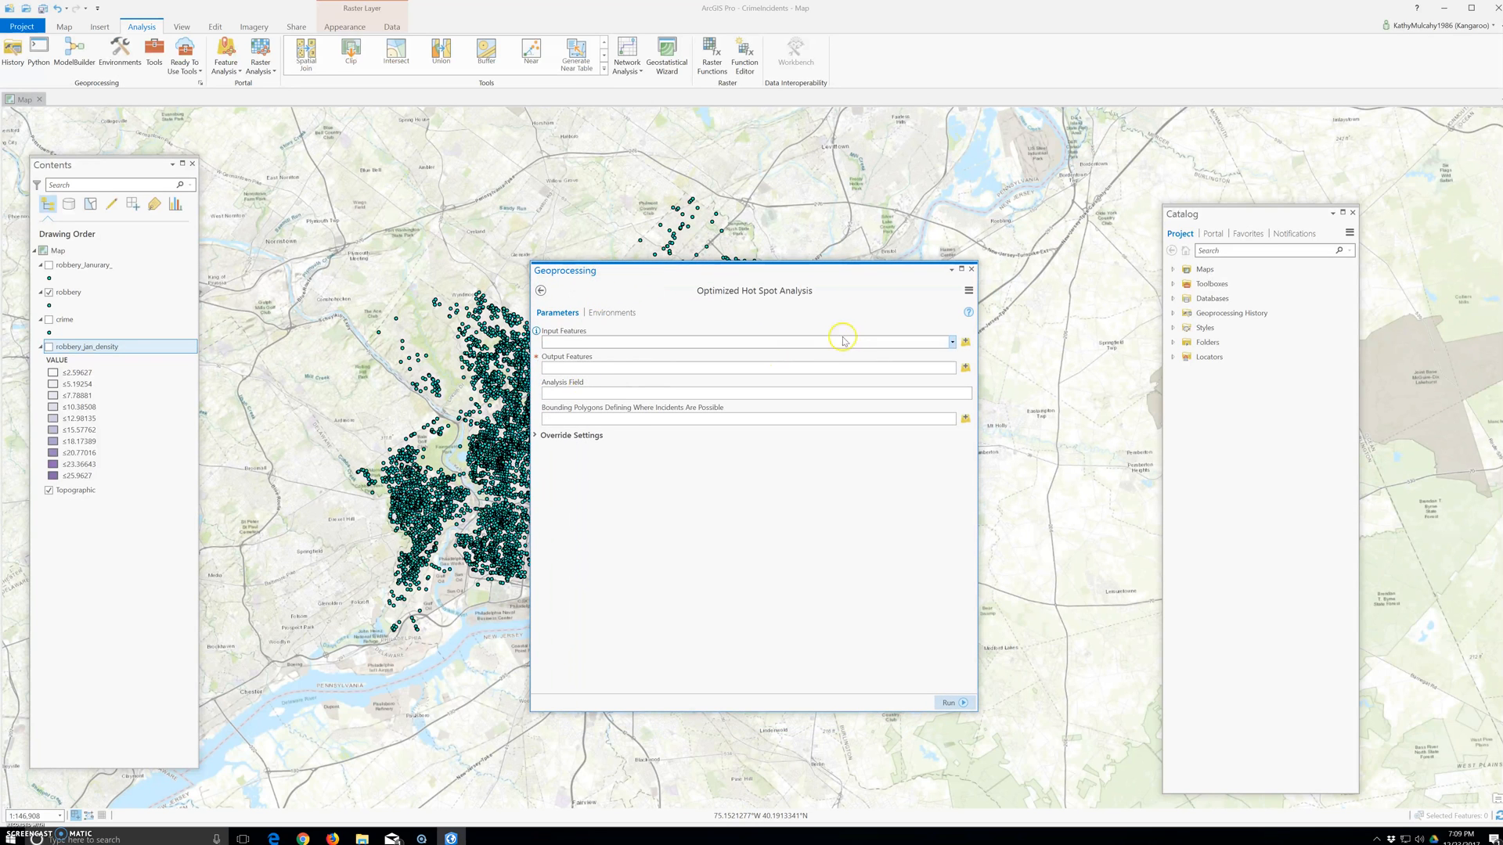
click(952, 342)
click(632, 371)
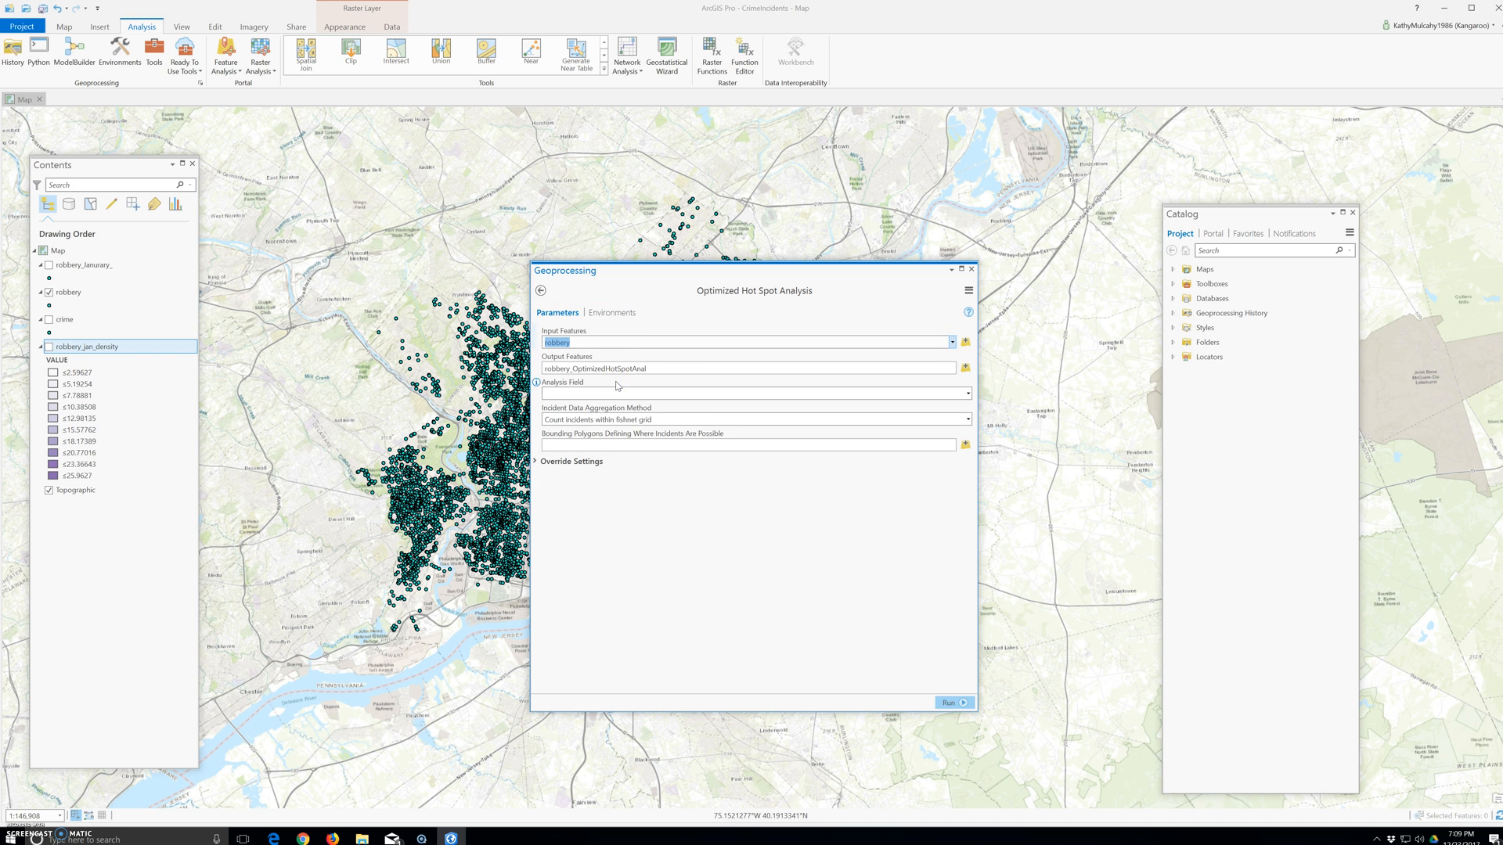
Name the hot spot output features robbery_OHSA and run the analysis
click(662, 368)
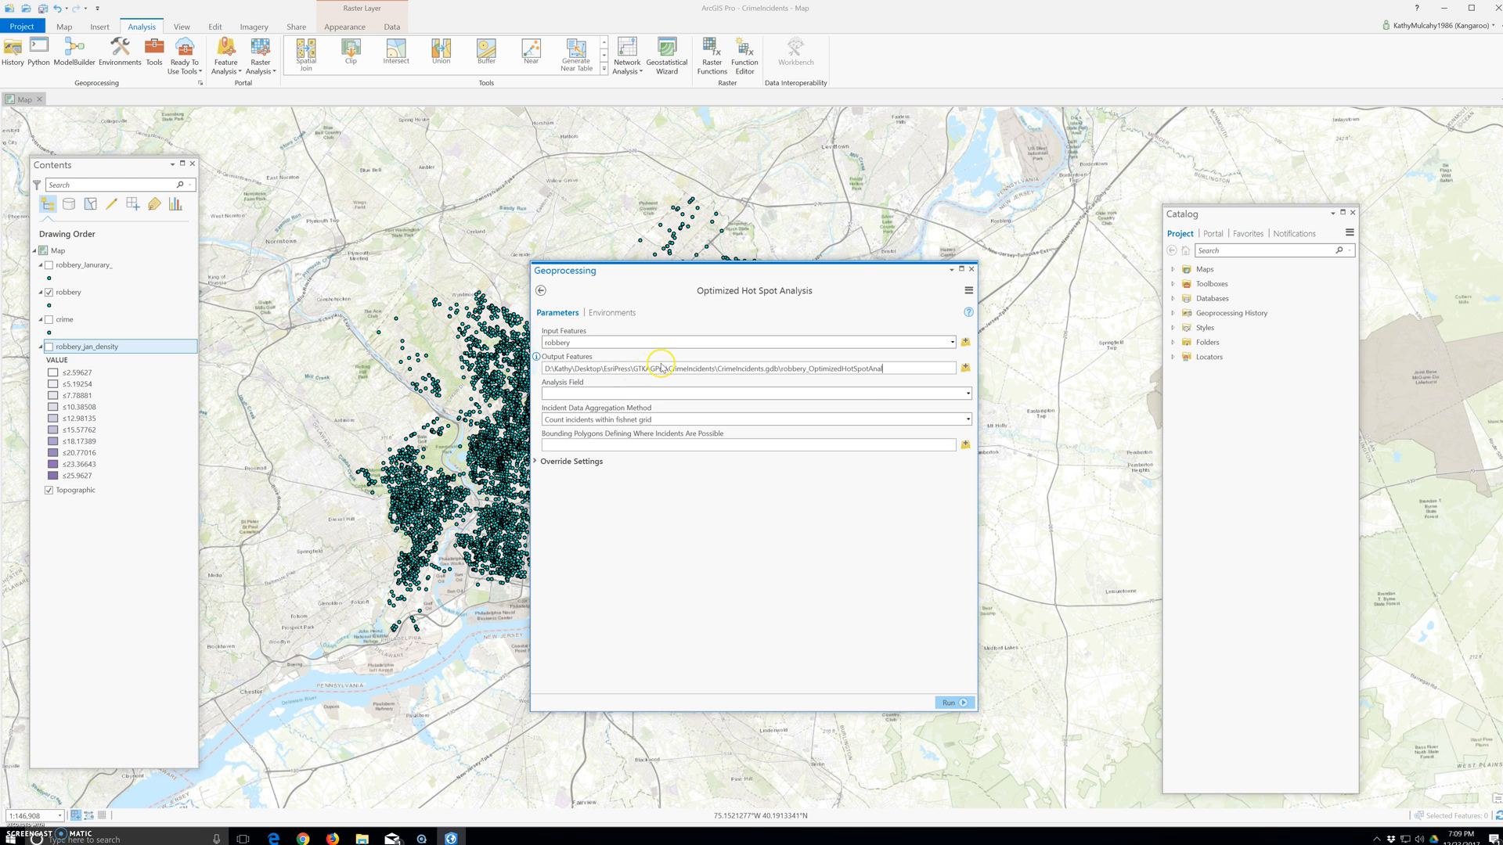
drag(891, 369, 809, 364)
text(OH)
click(943, 701)
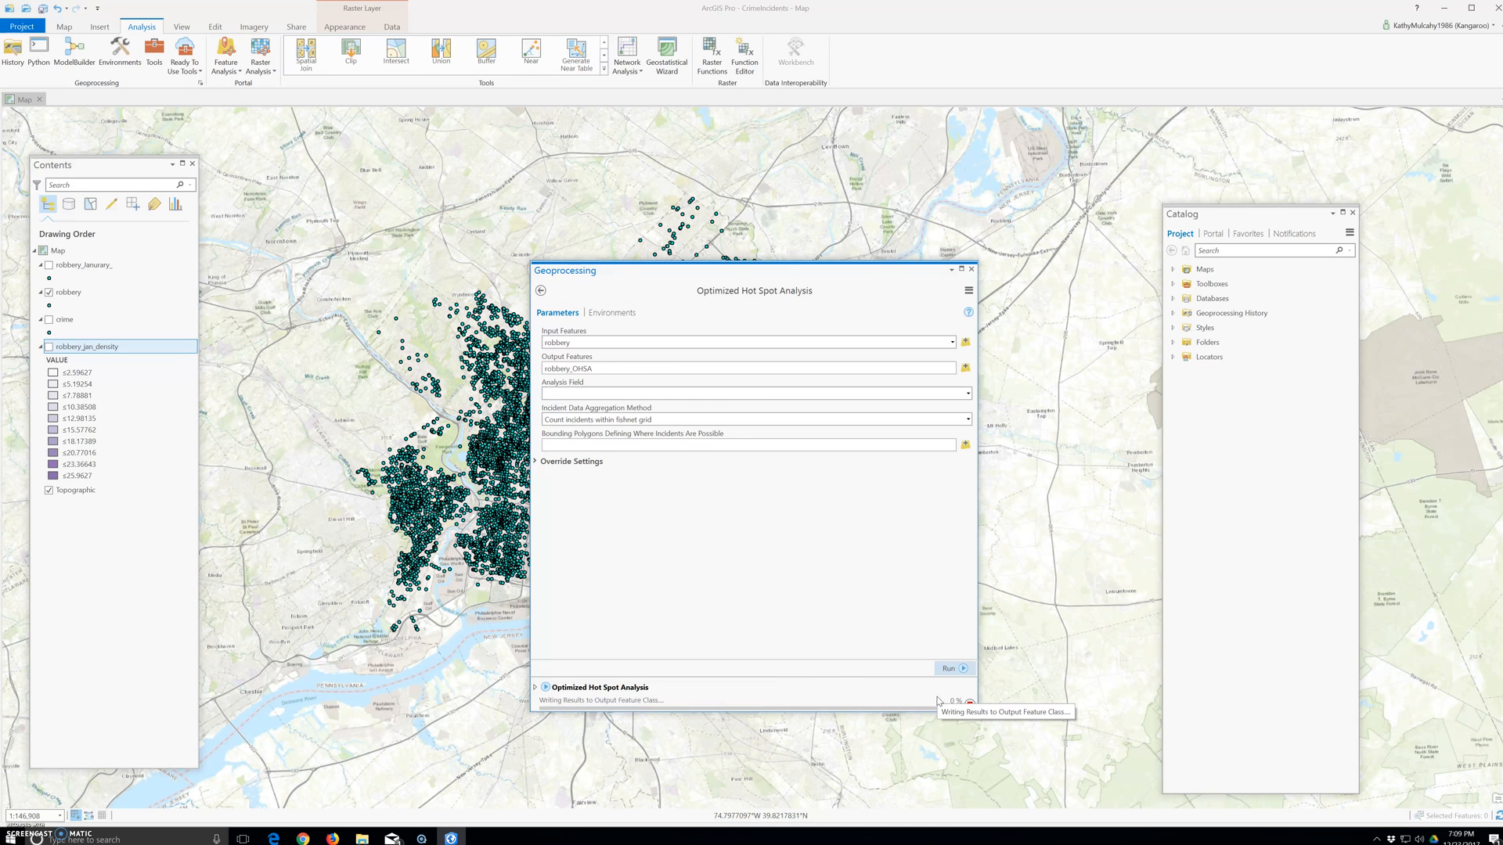
Hide the robbery points, close the analysis tool, and zoom the map to the robbery_OHSA layer
click(49, 292)
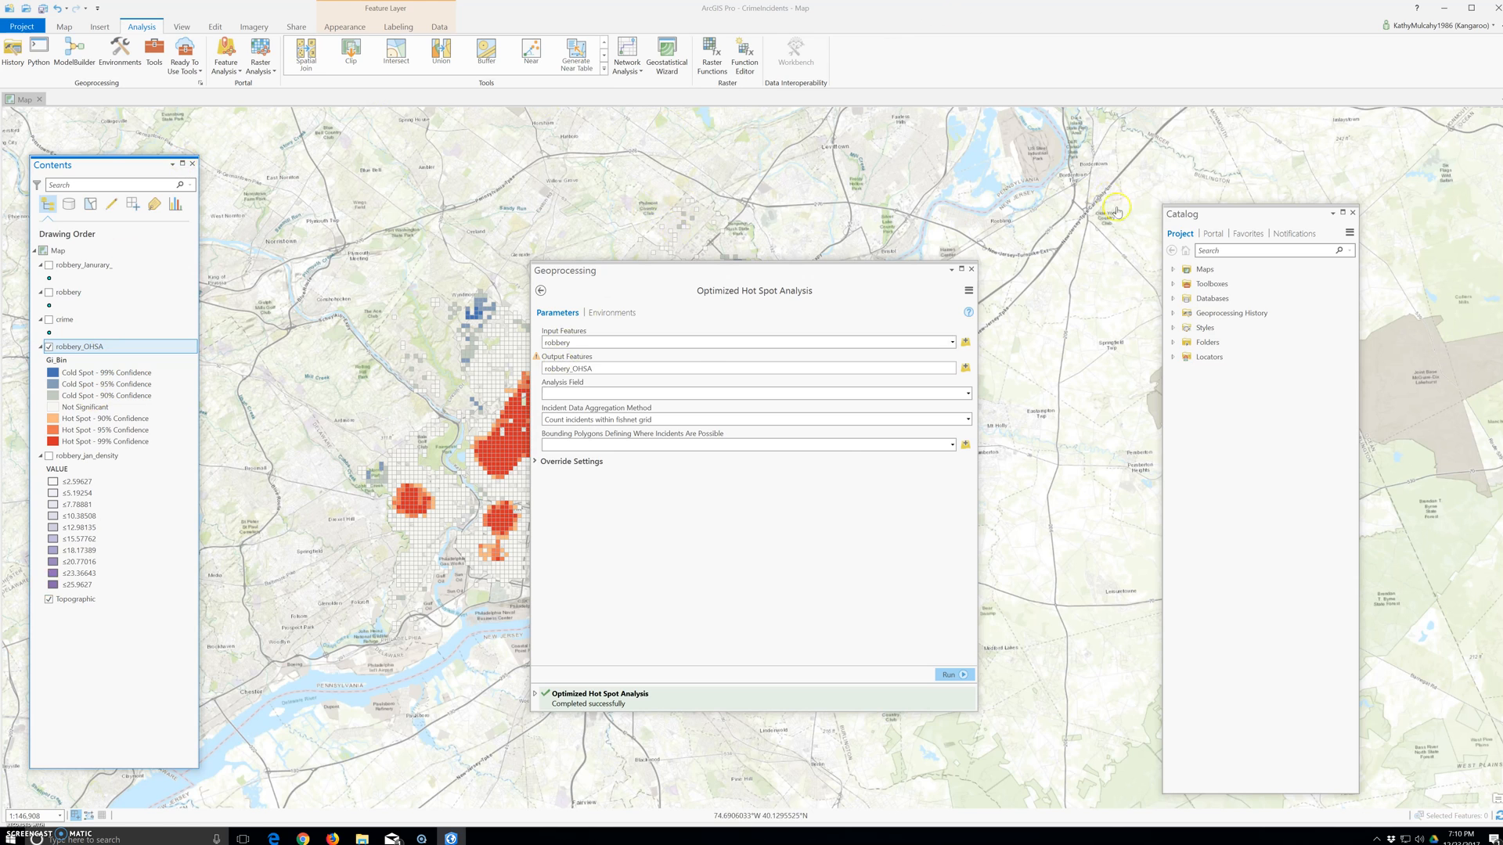
click(972, 269)
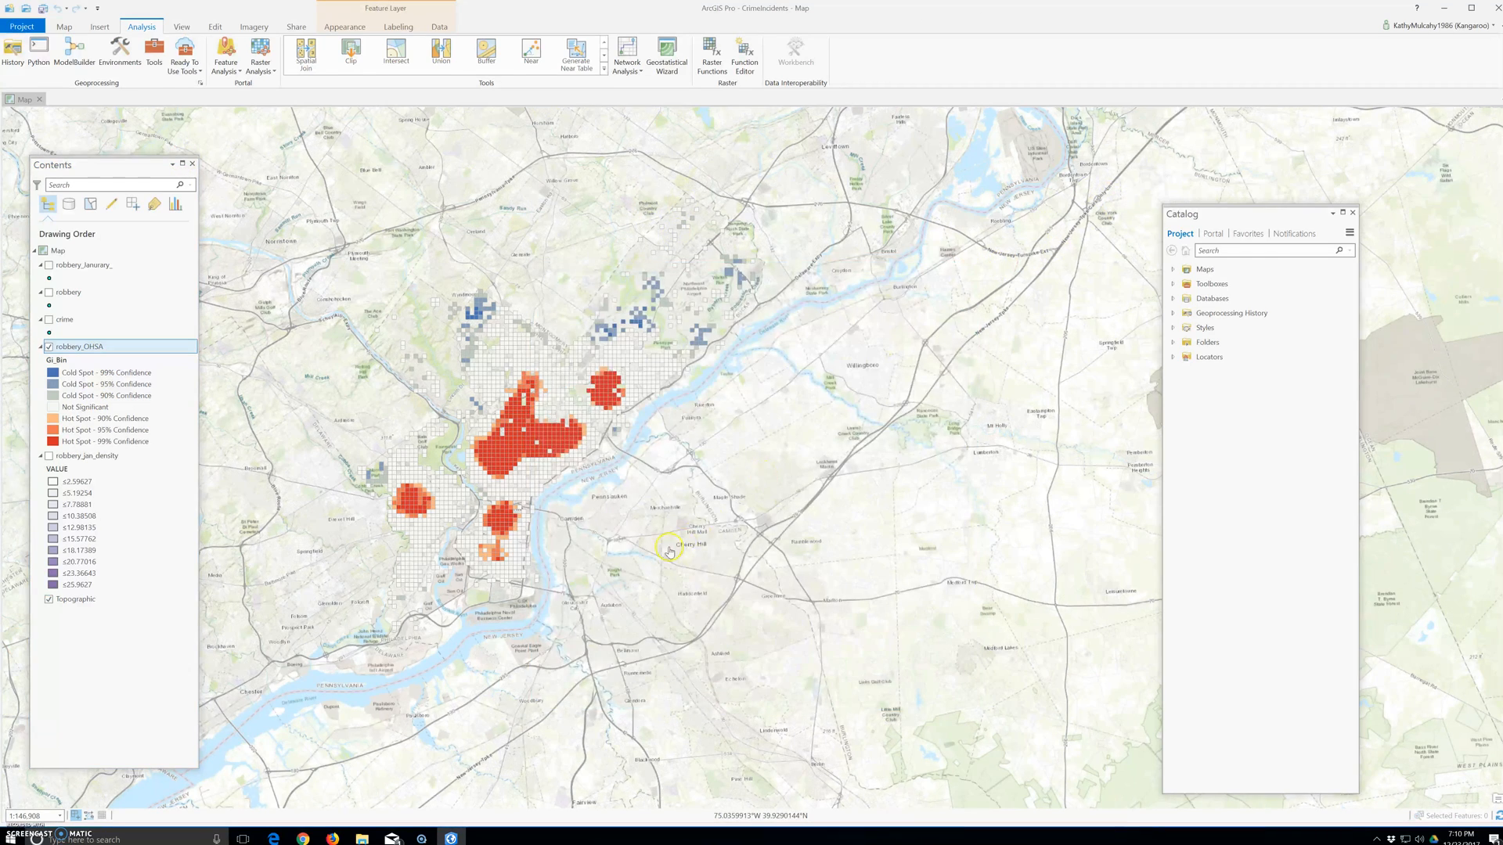
drag(673, 553, 883, 539)
right_click(67, 349)
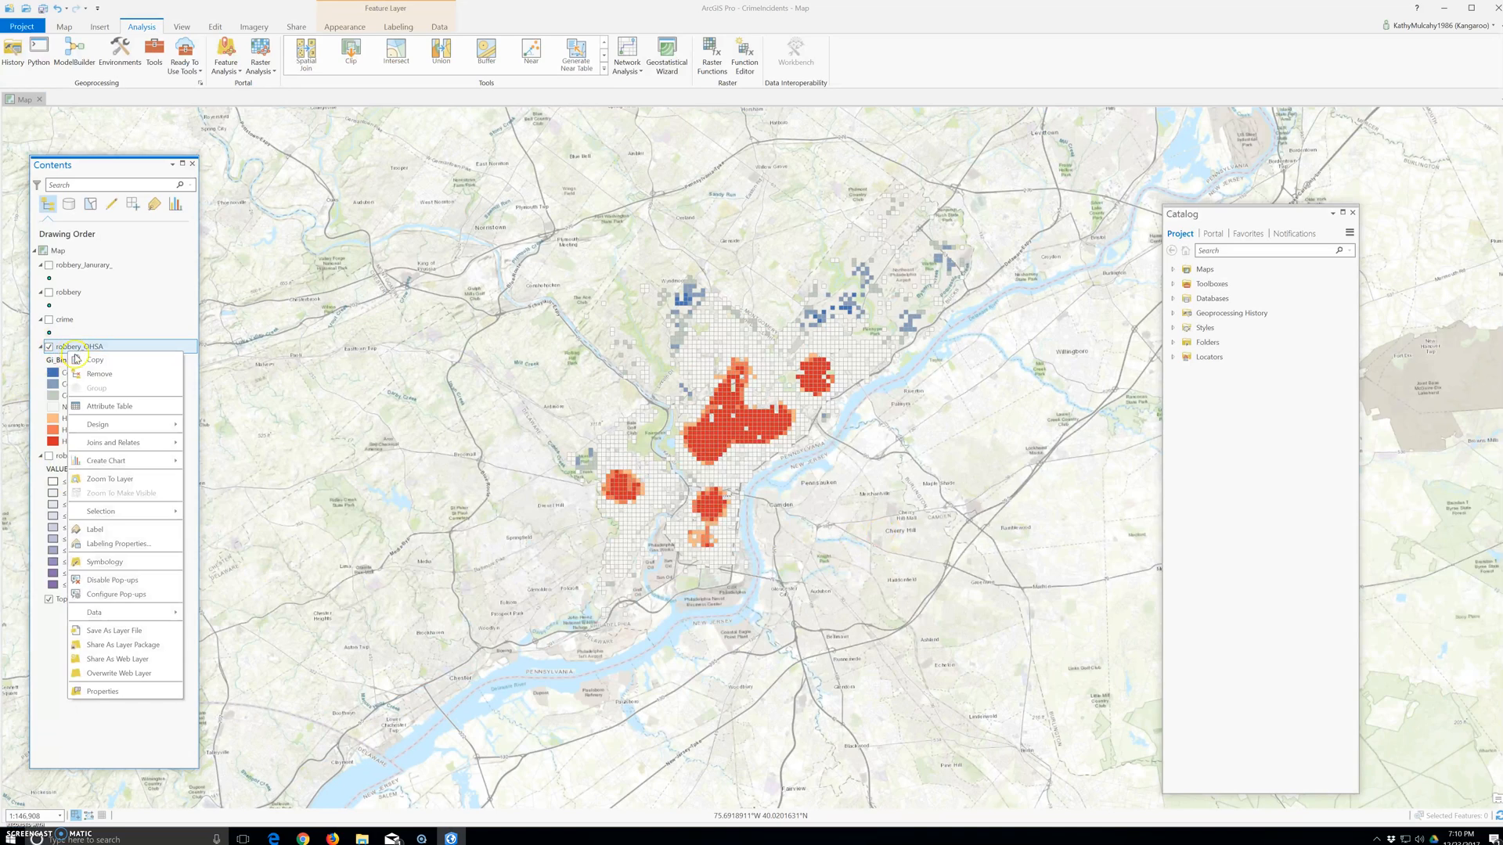
click(110, 479)
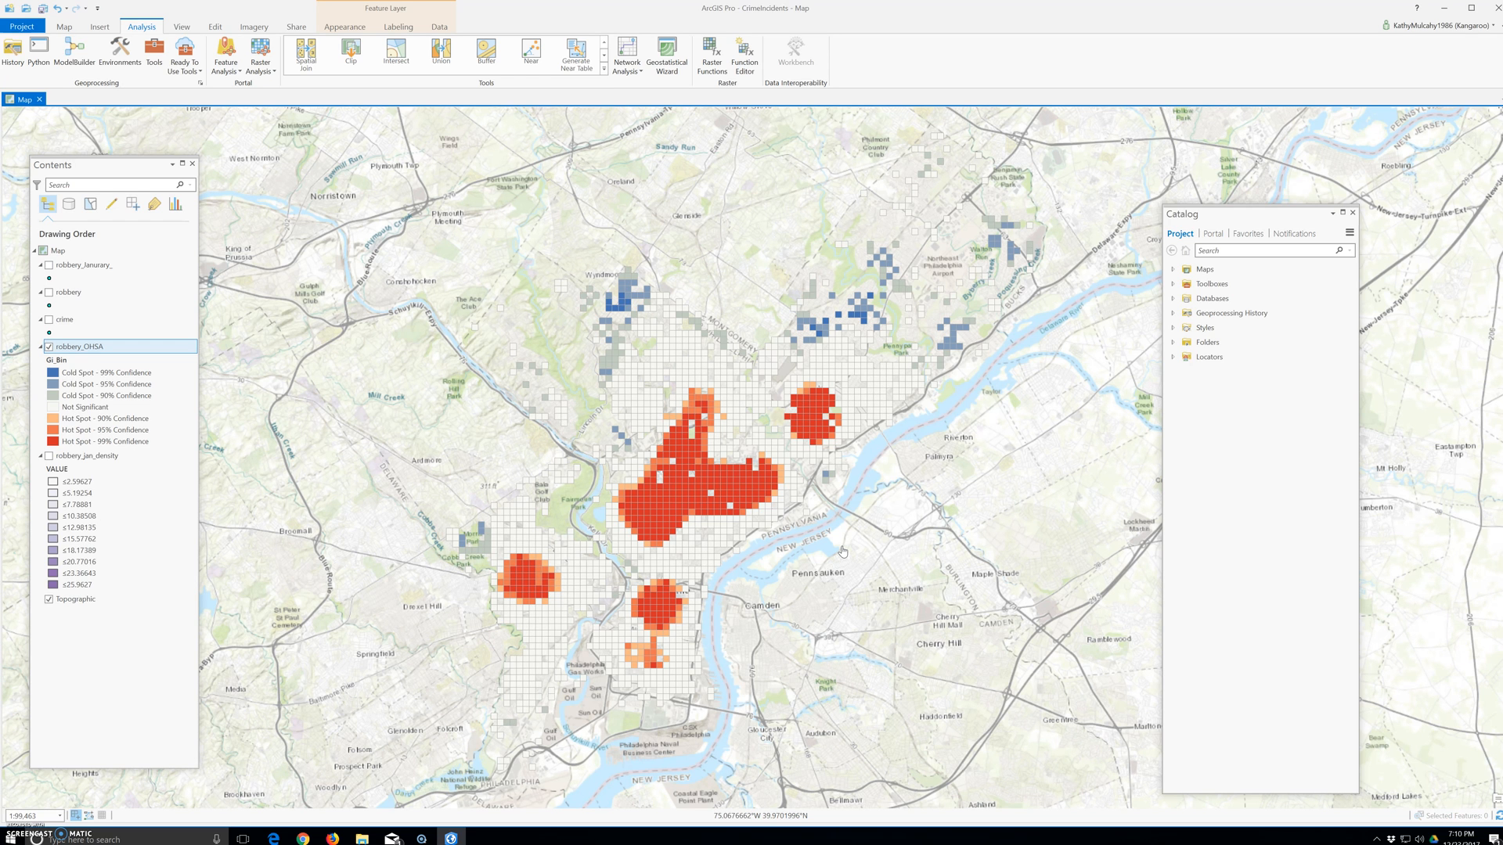
Open the robbery_OHSA attribute table and place it as a floating window over the map
right_click(89, 349)
click(125, 403)
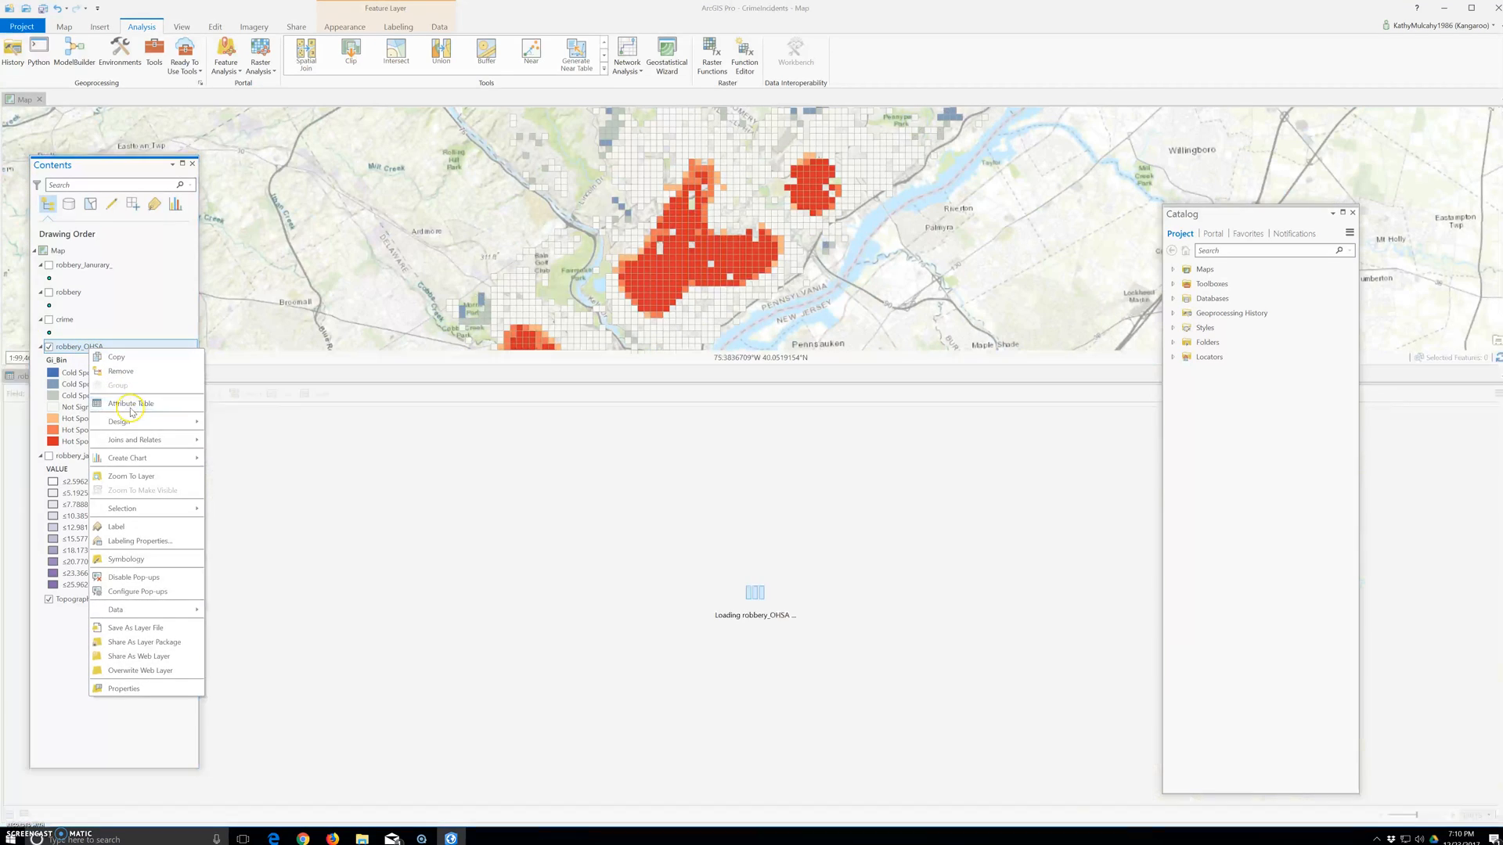
drag(14, 380, 470, 288)
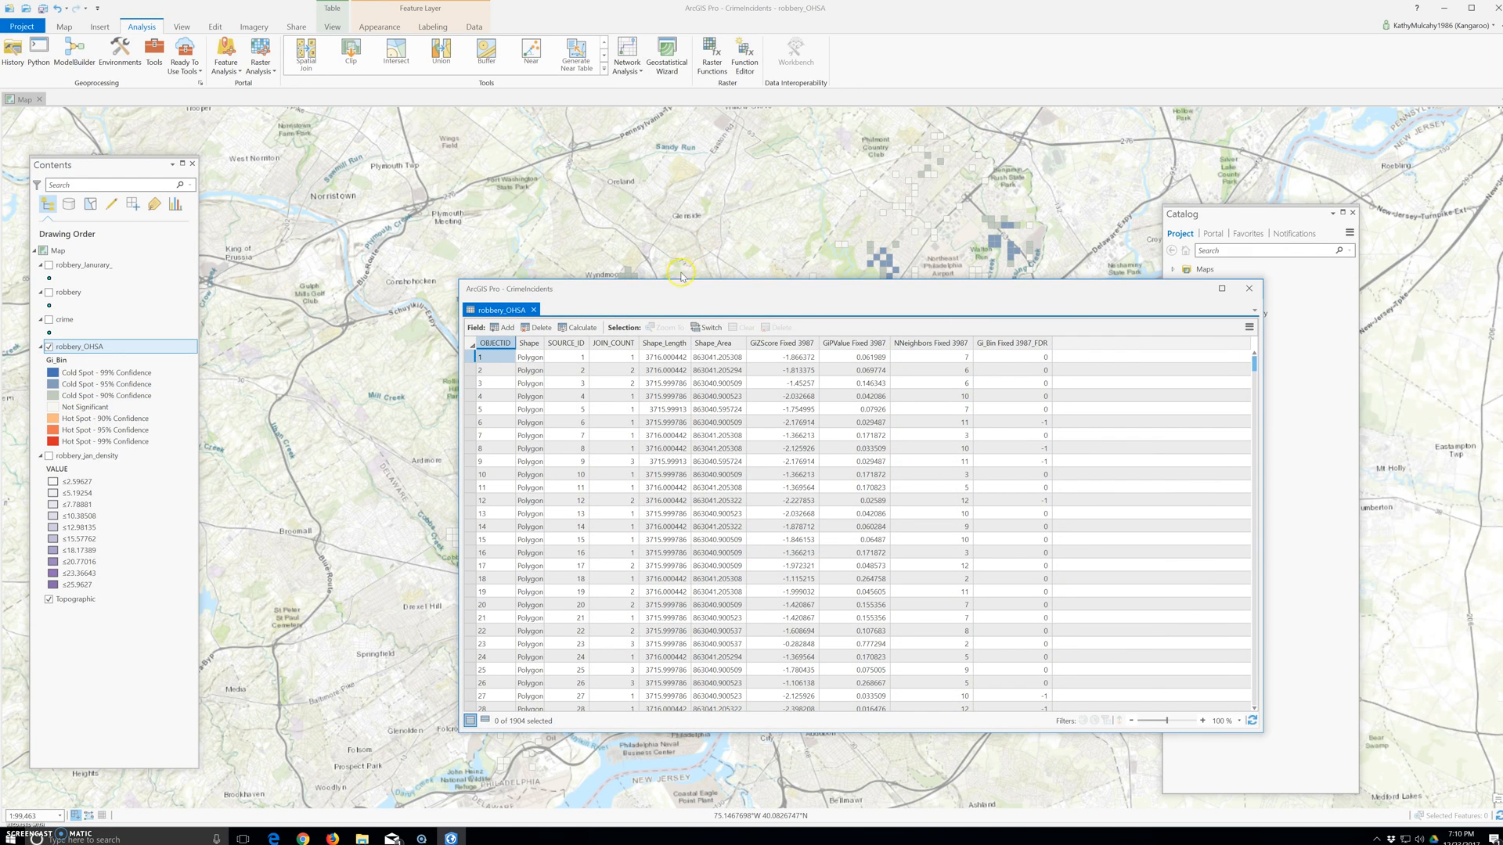
drag(688, 297, 447, 216)
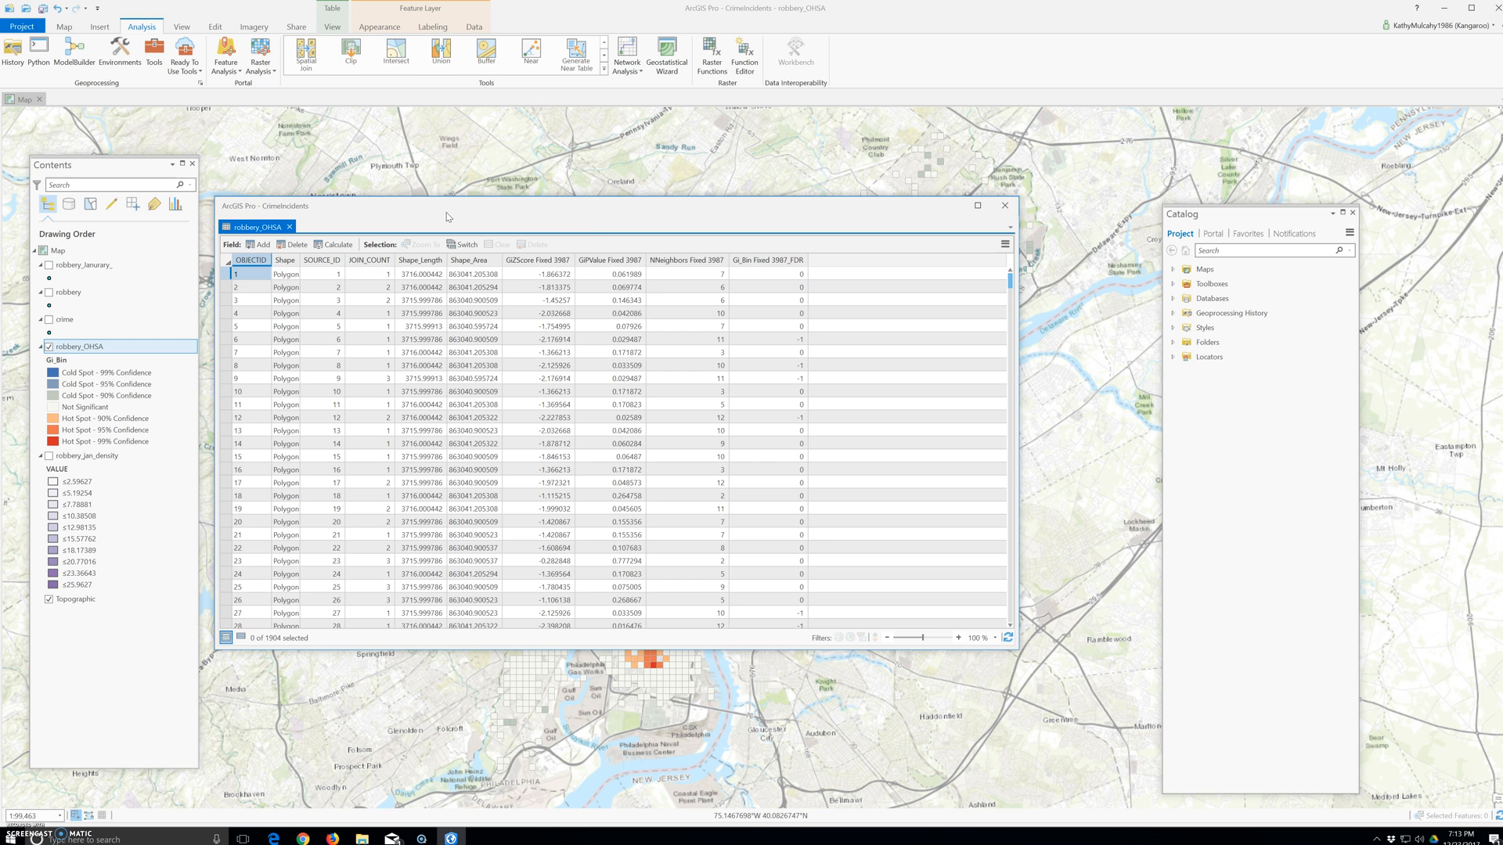
click(761, 262)
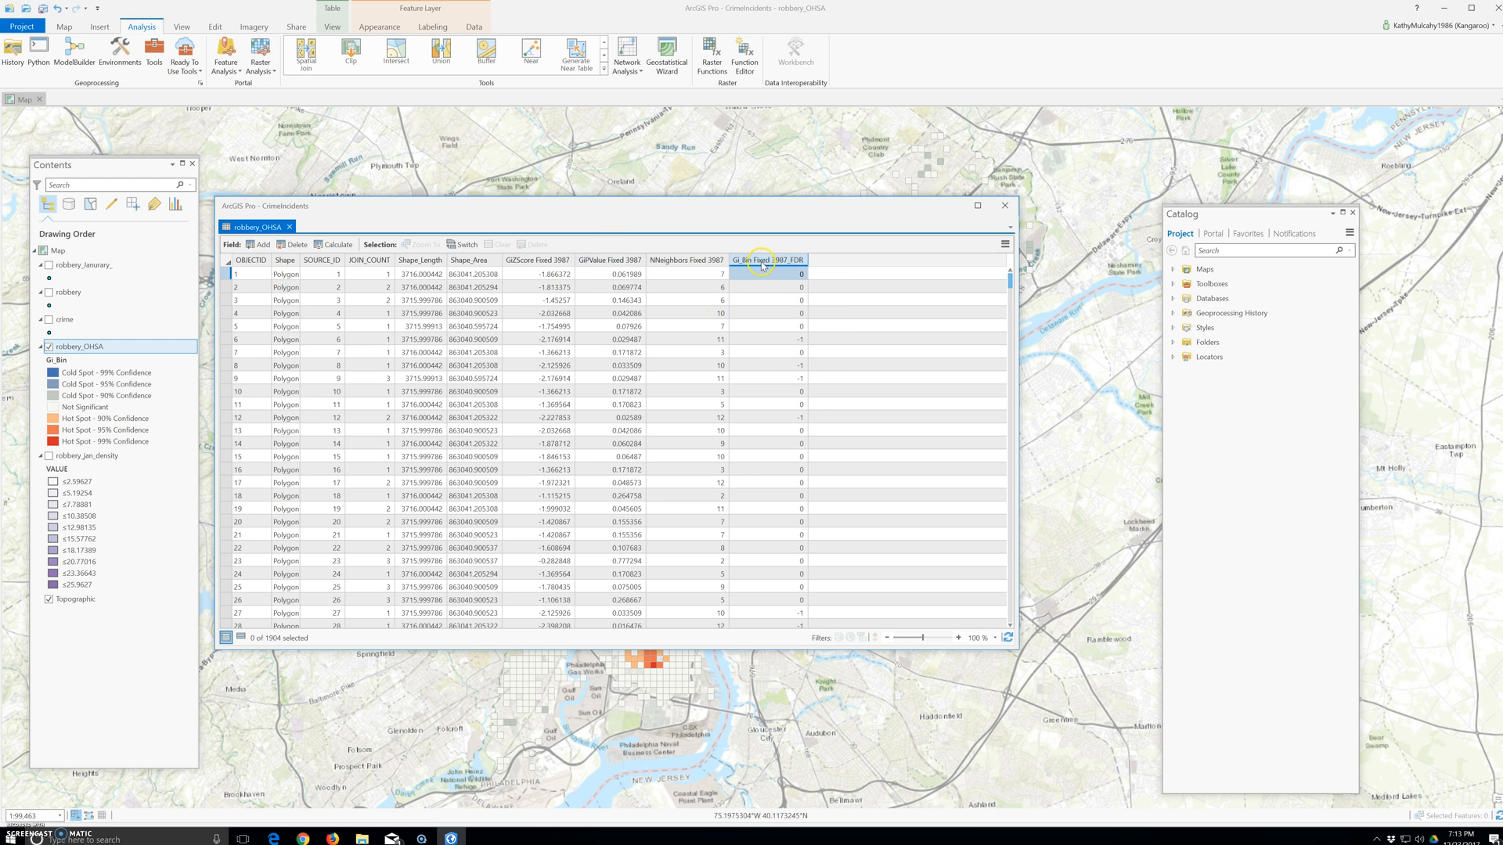
right_click(762, 266)
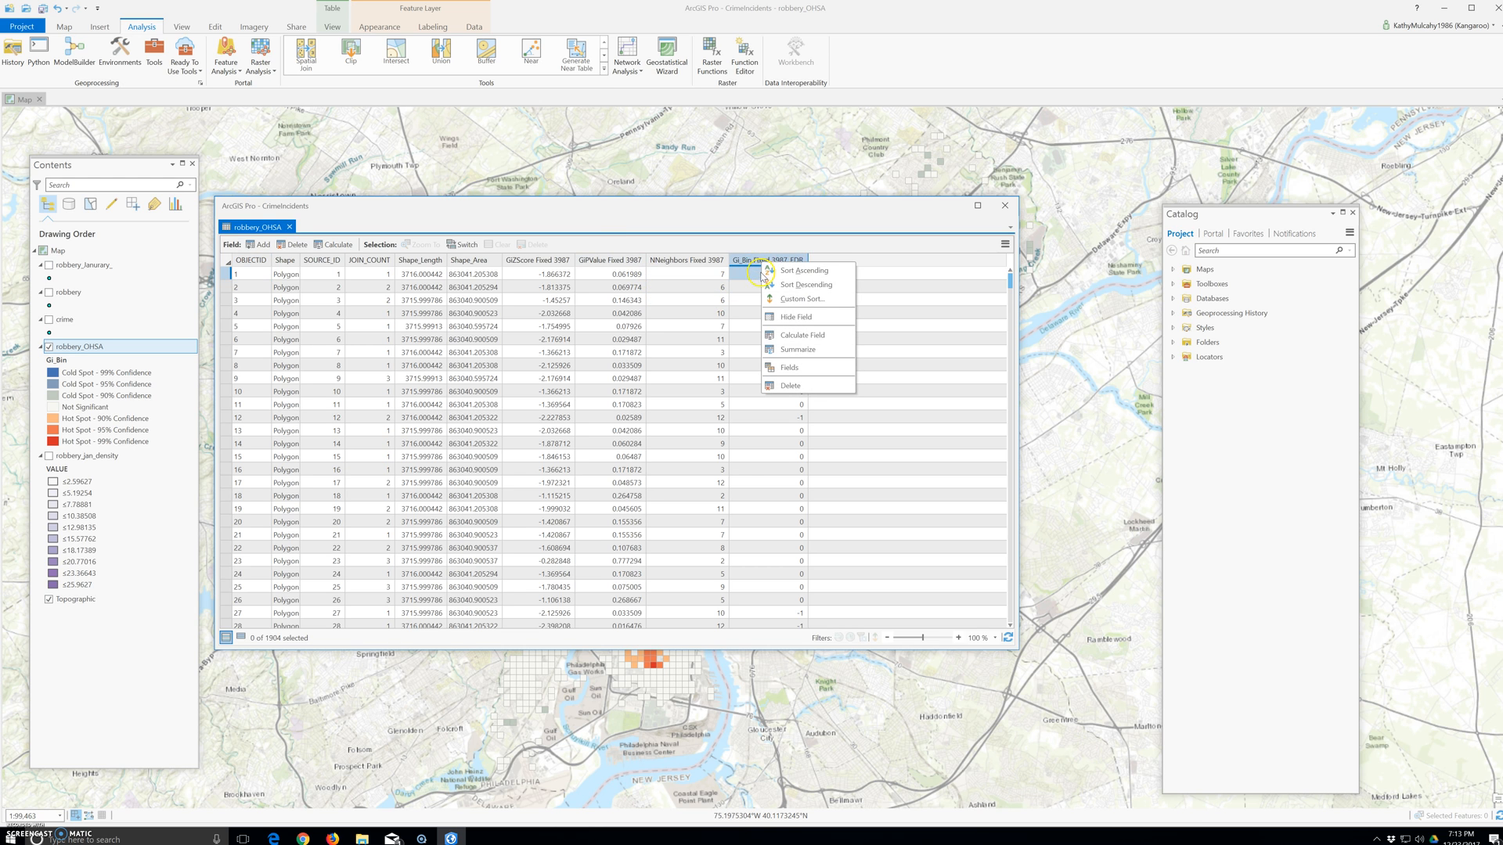
click(798, 349)
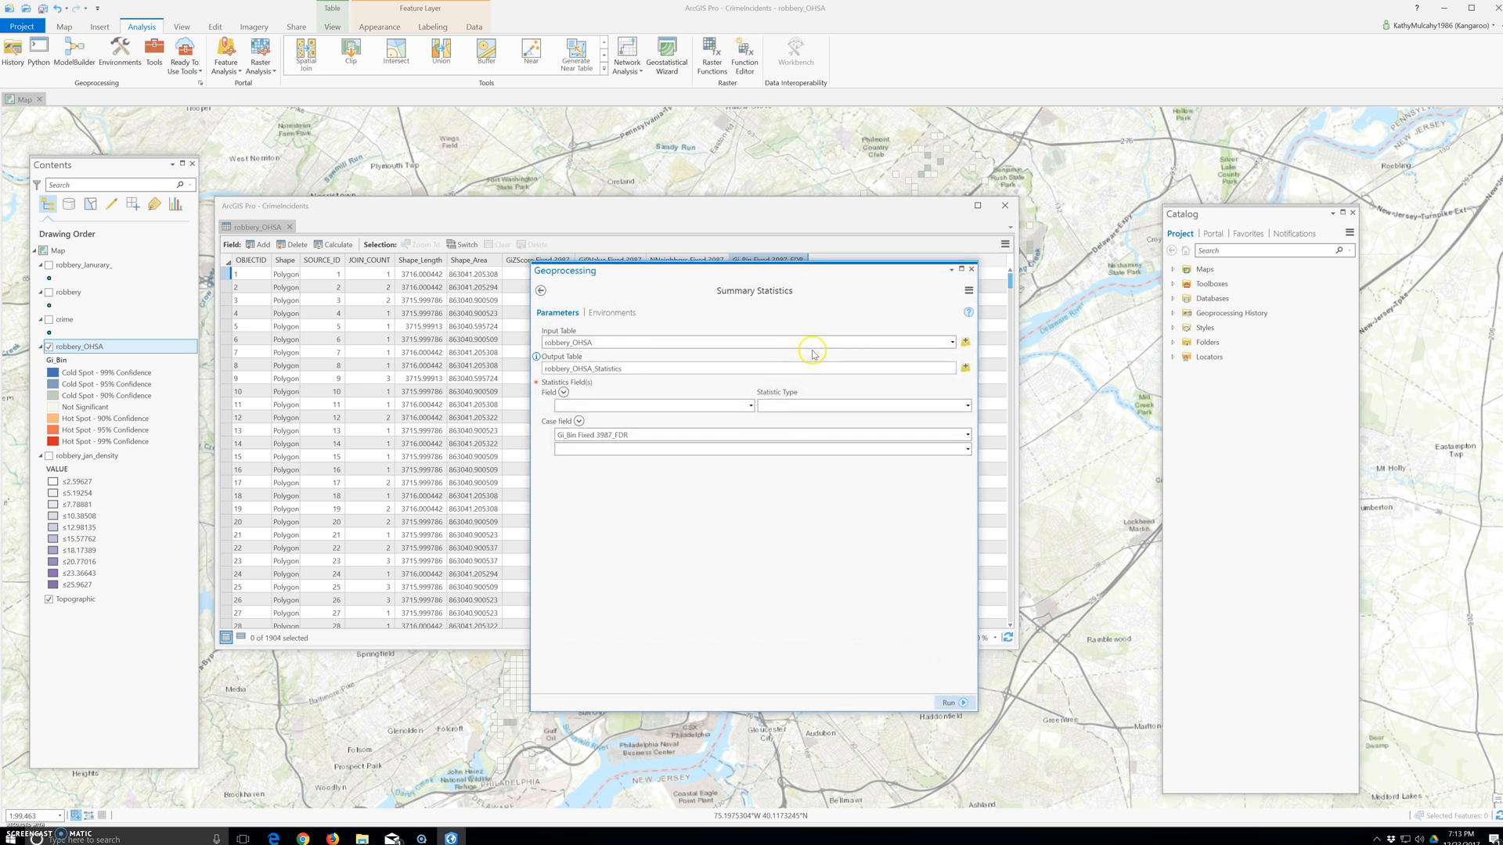
click(972, 269)
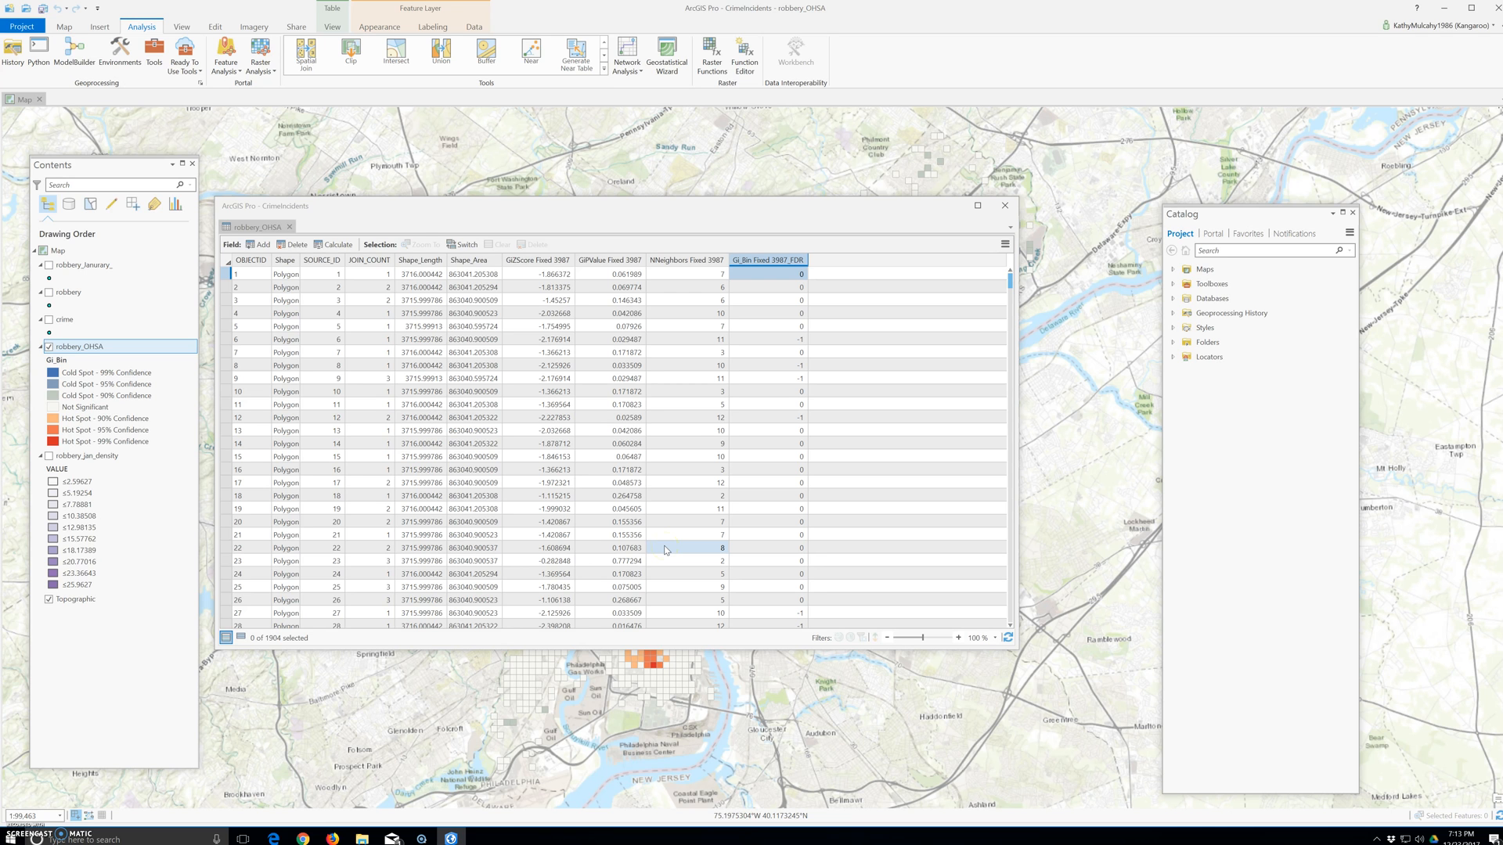
Move the attribute table off the hot spots and select a grid cell in the middle of the westernmost red hot spot
click(437, 225)
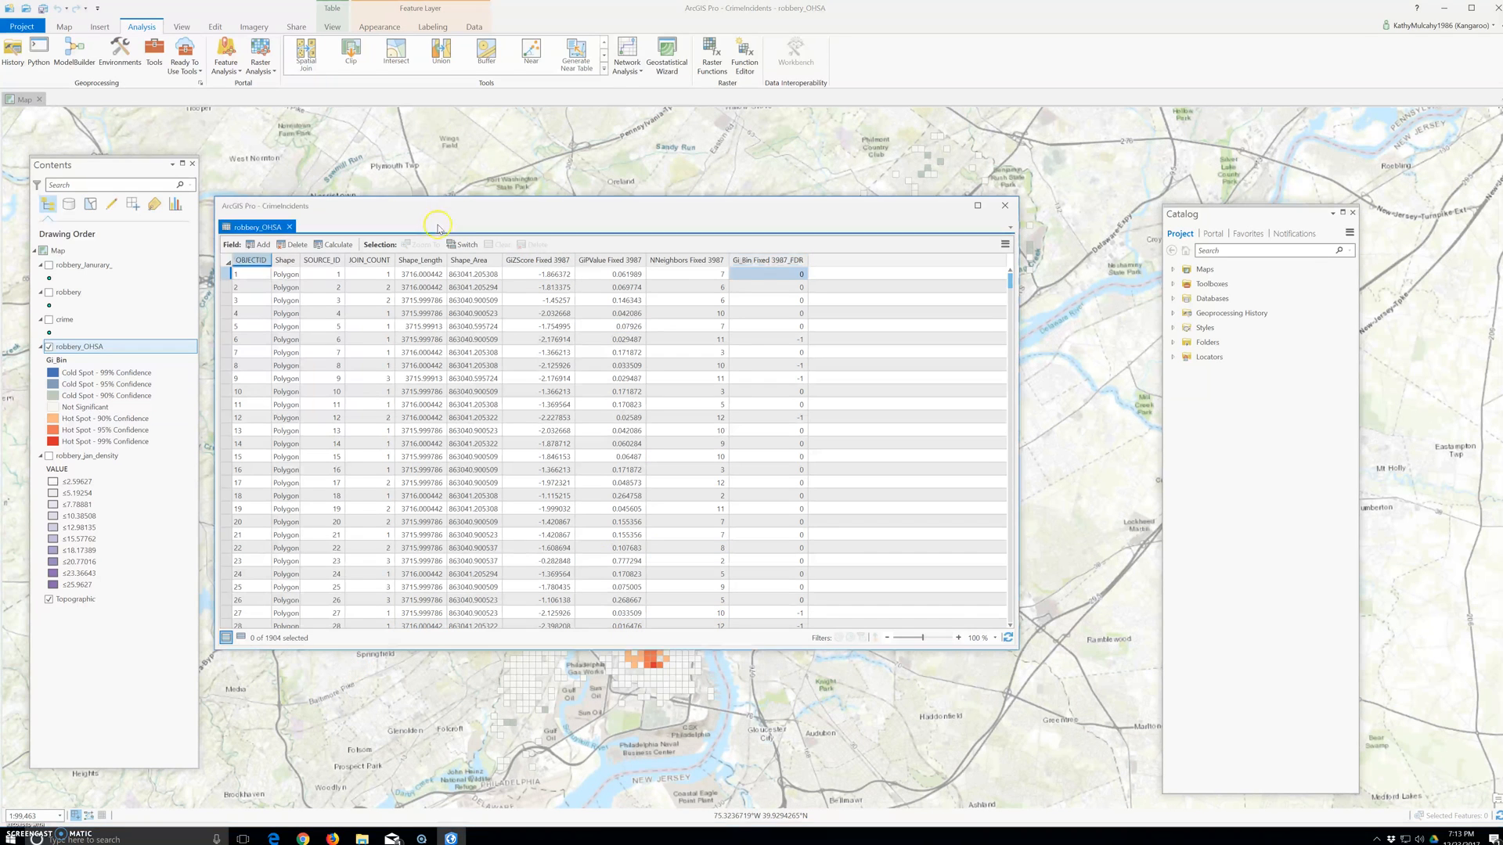
drag(437, 225, 926, 148)
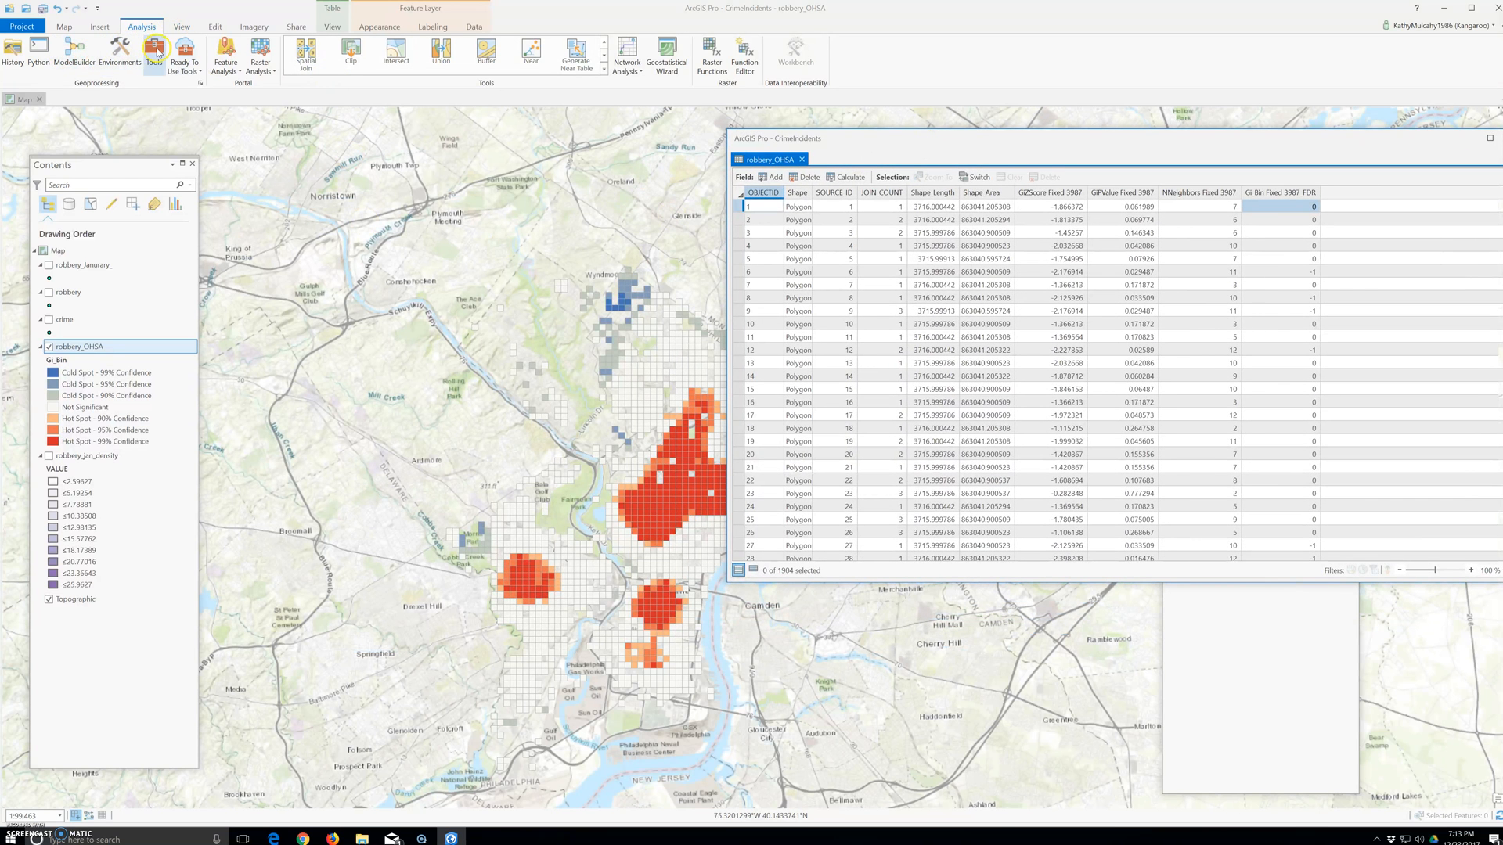
click(65, 27)
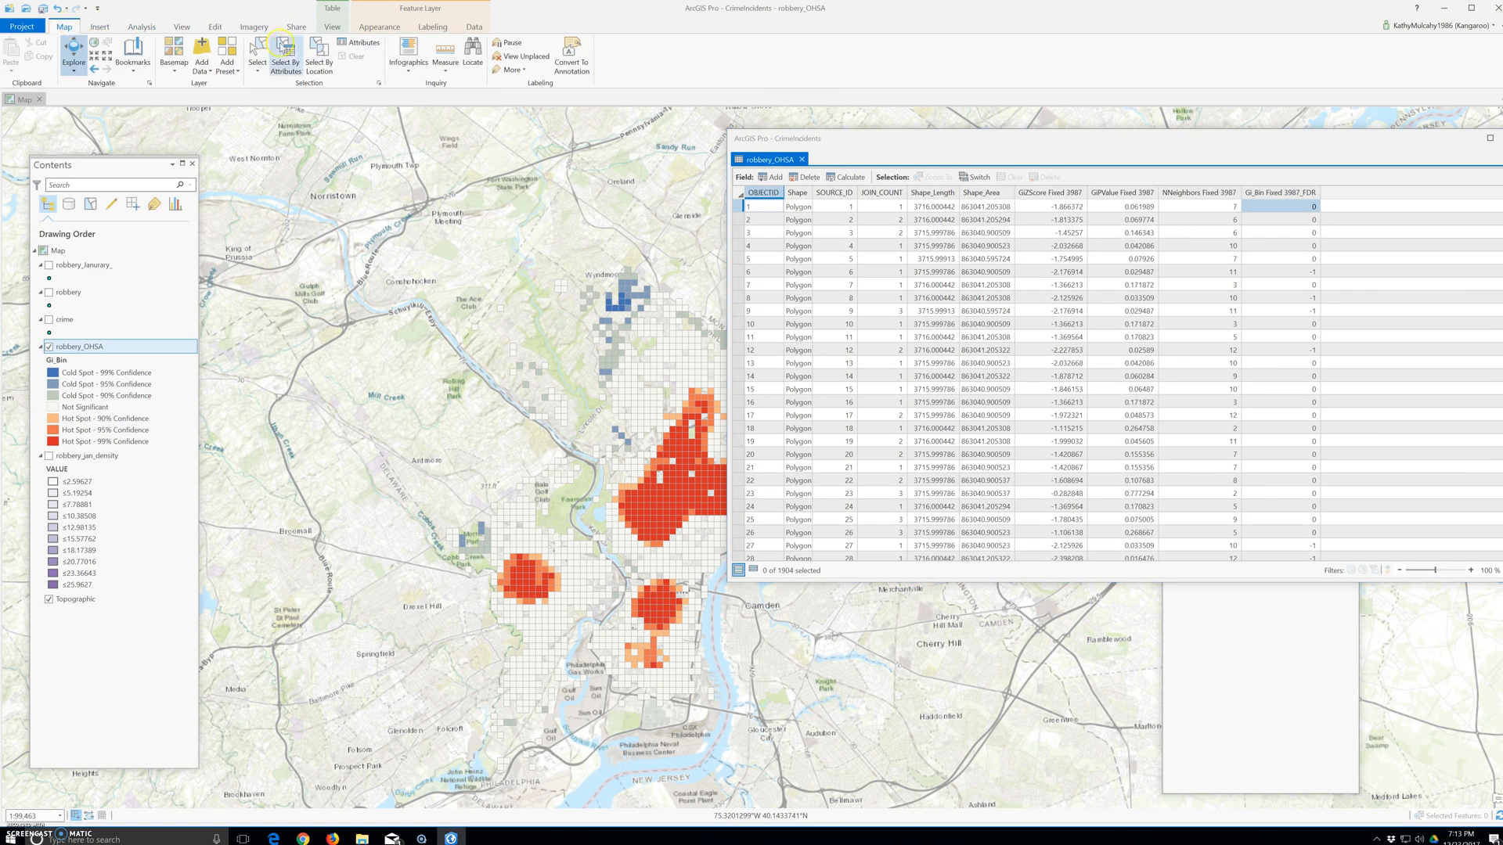
click(258, 53)
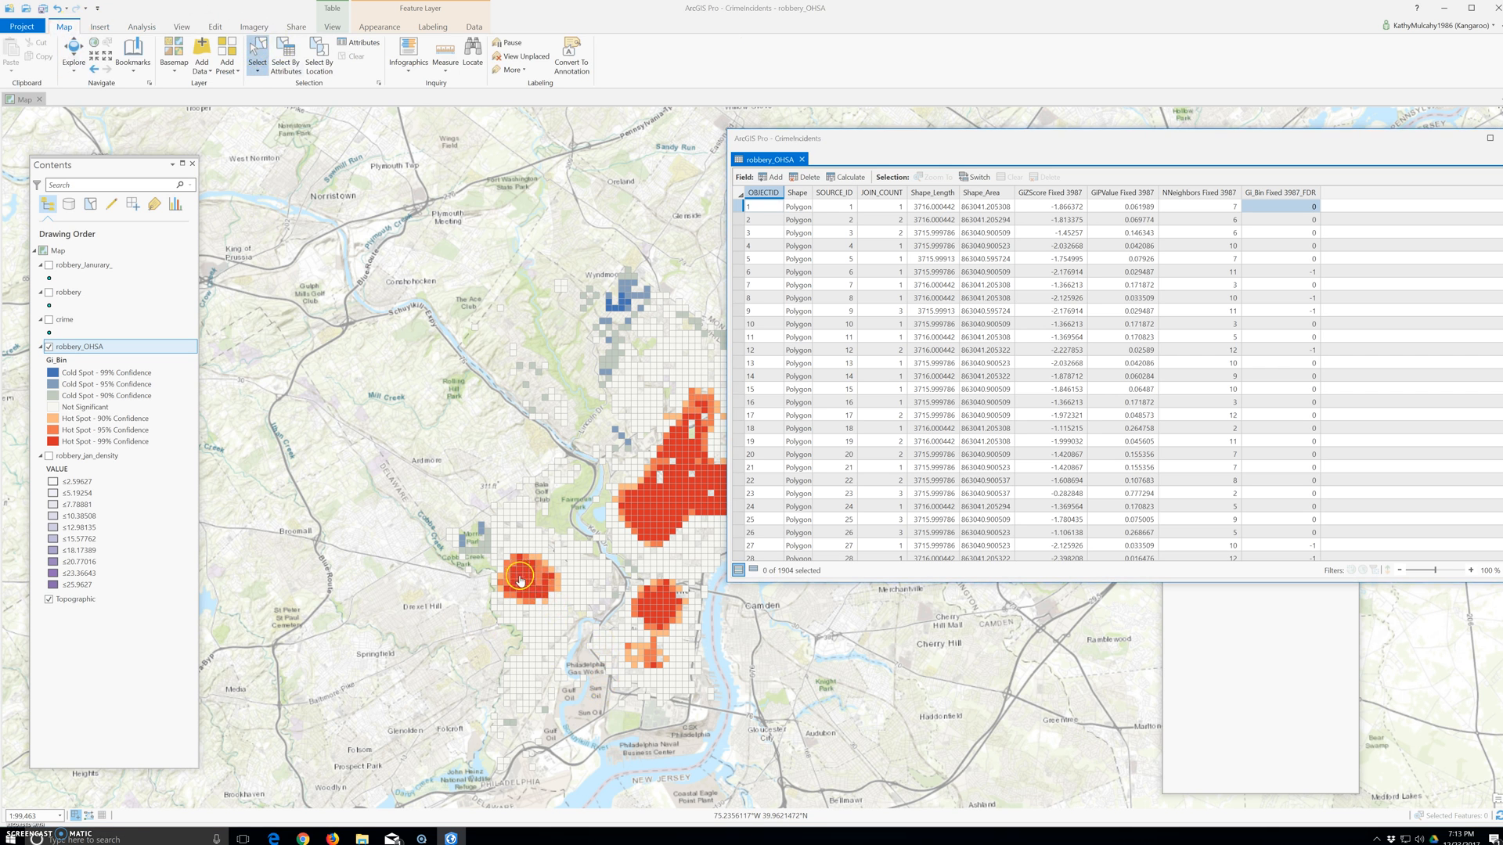
click(521, 579)
Limit the robbery_OHSA attribute table to the selected record to read its hot spot statistics
click(988, 469)
scroll(988, 468, down, 4)
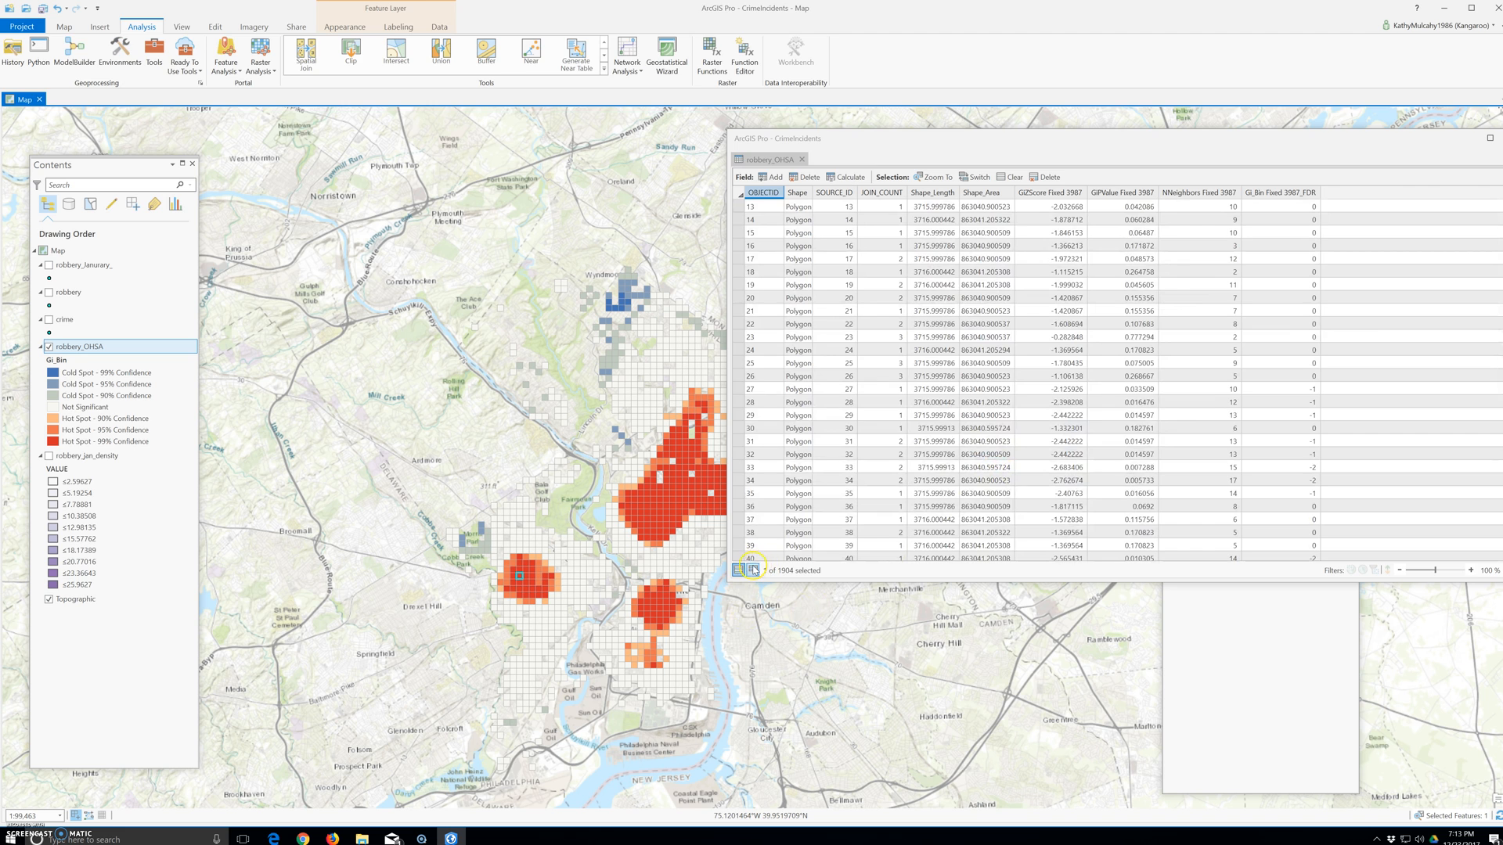
click(753, 569)
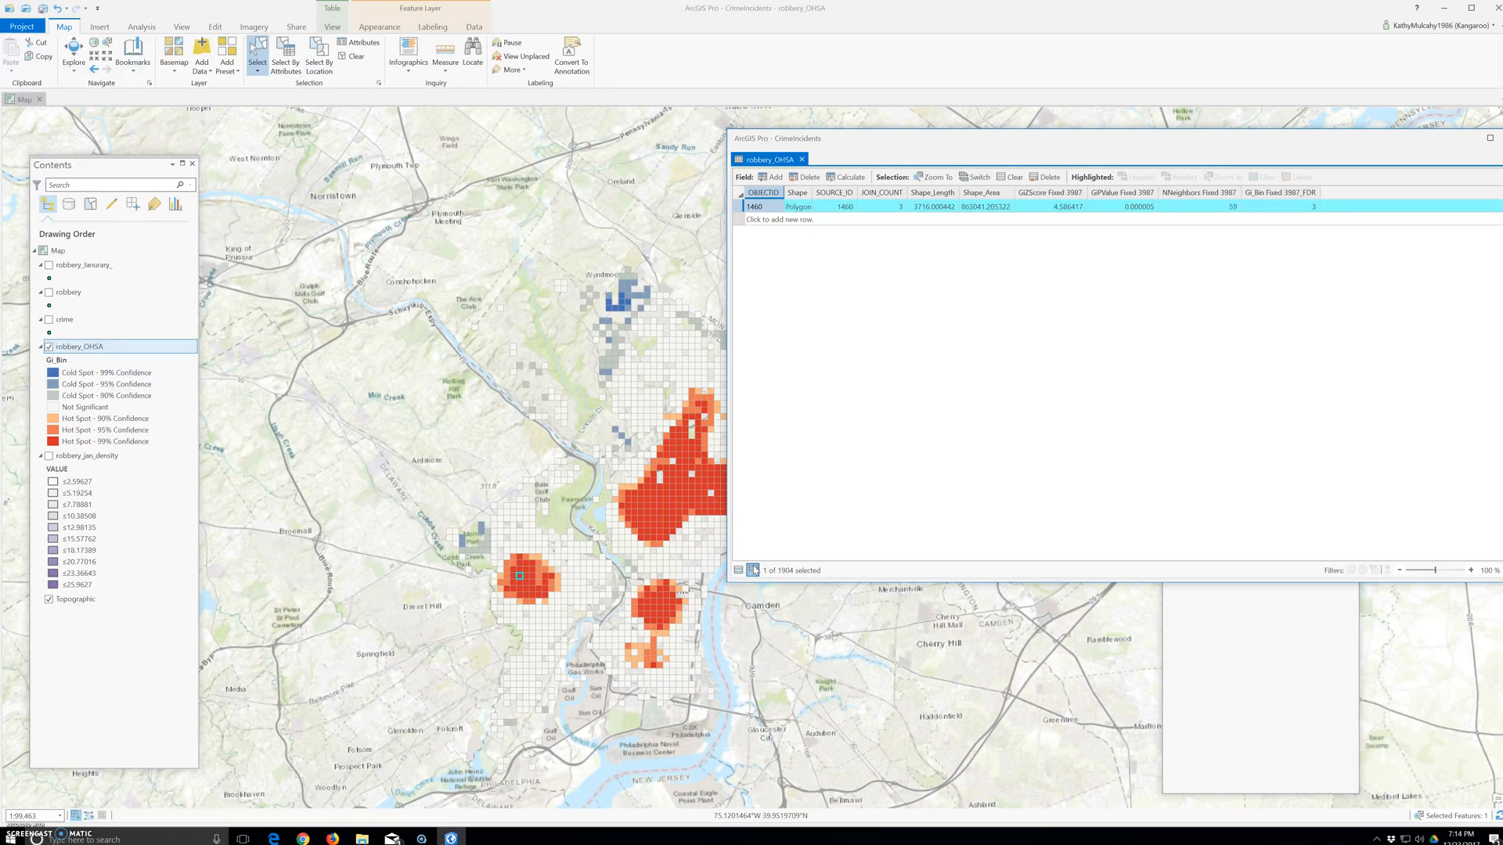
Close the robbery_OHSA attribute table and save the project
drag(1120, 144, 766, 133)
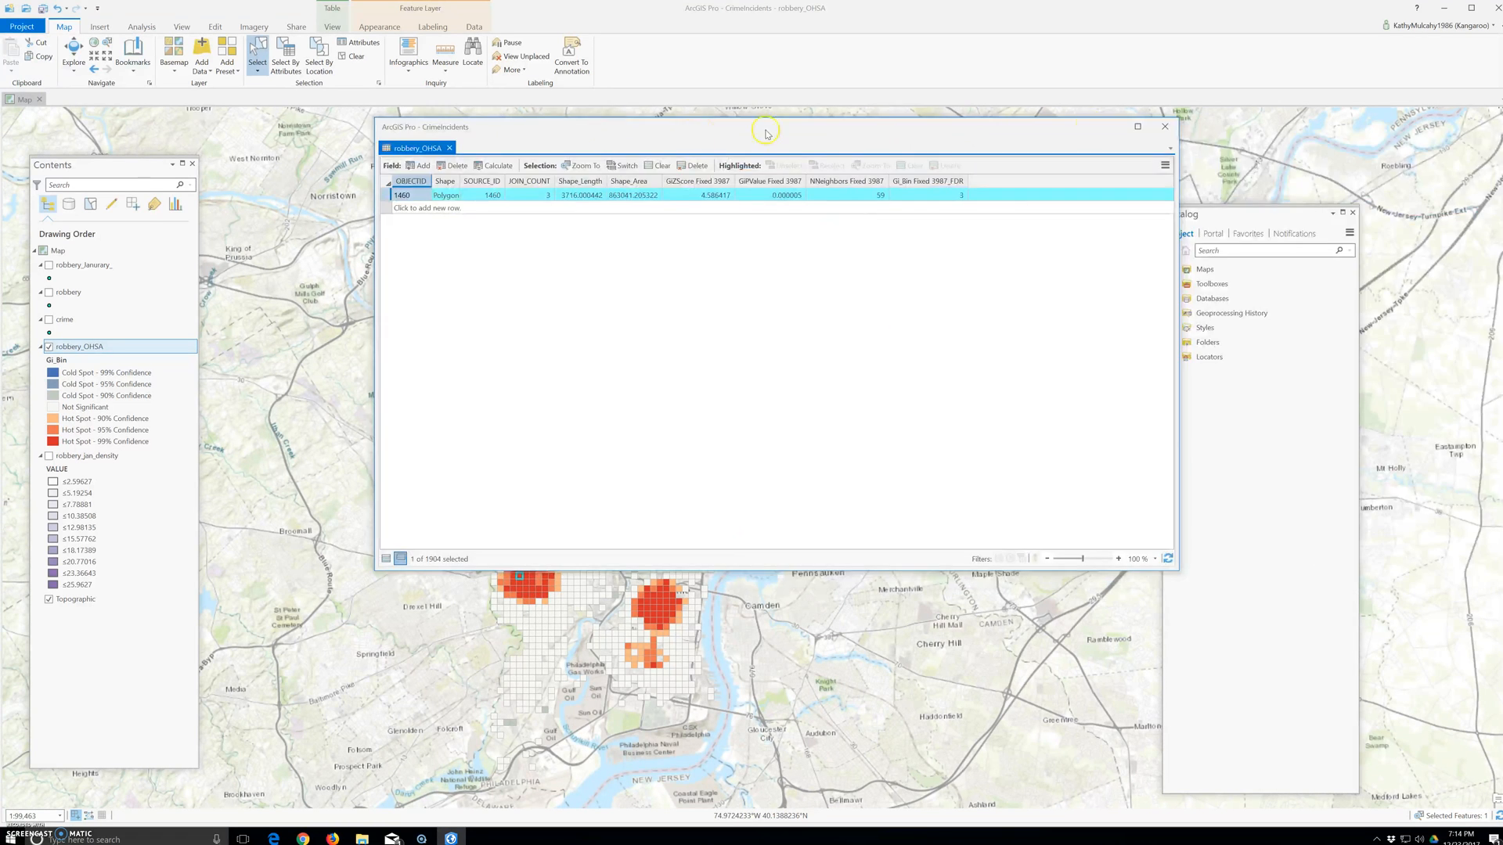
click(1165, 126)
click(22, 28)
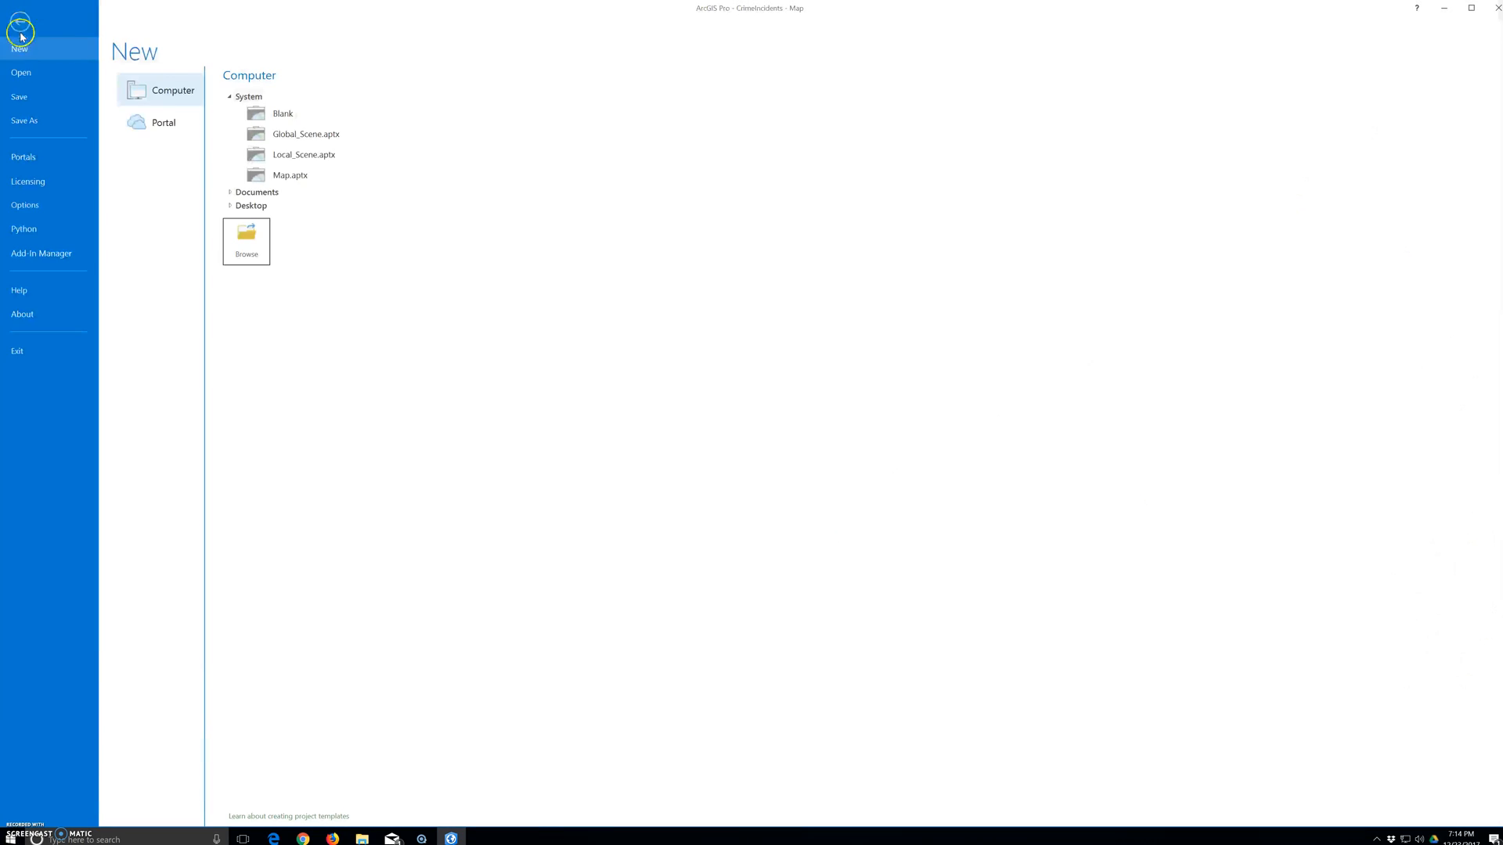
click(19, 96)
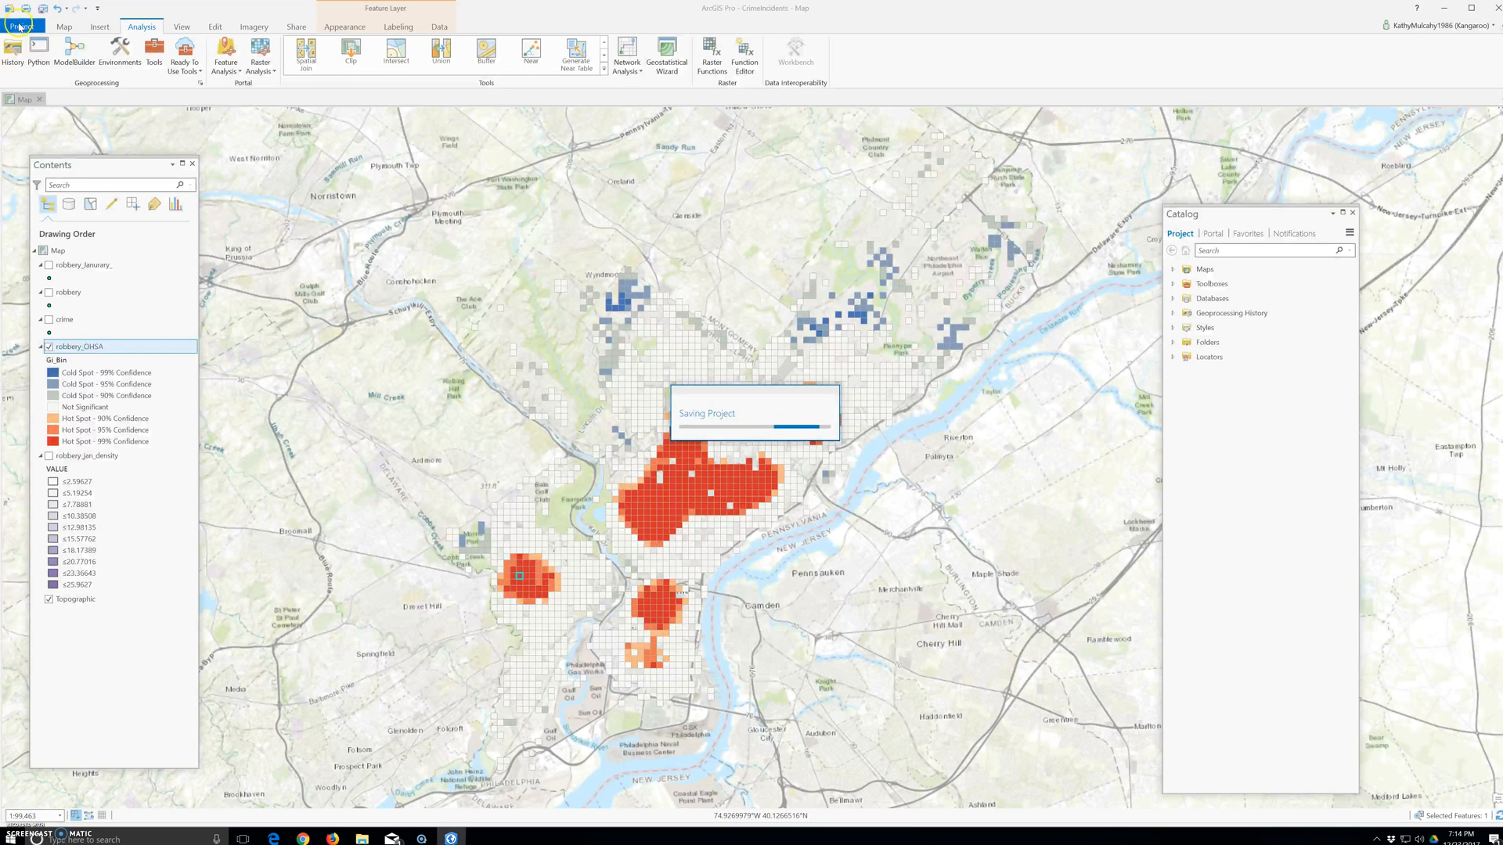